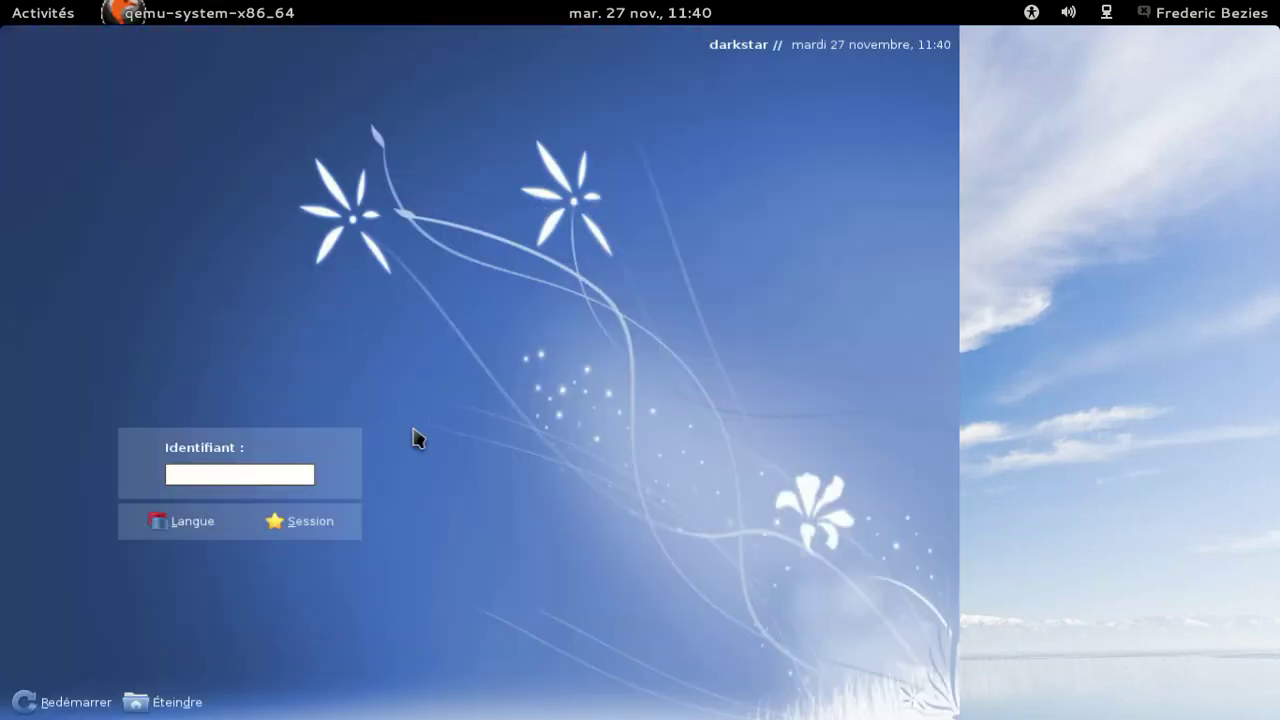
# Log in to the desktop session with the account's username and password
pyautogui.press('Return')
pyautogui.press('Return')
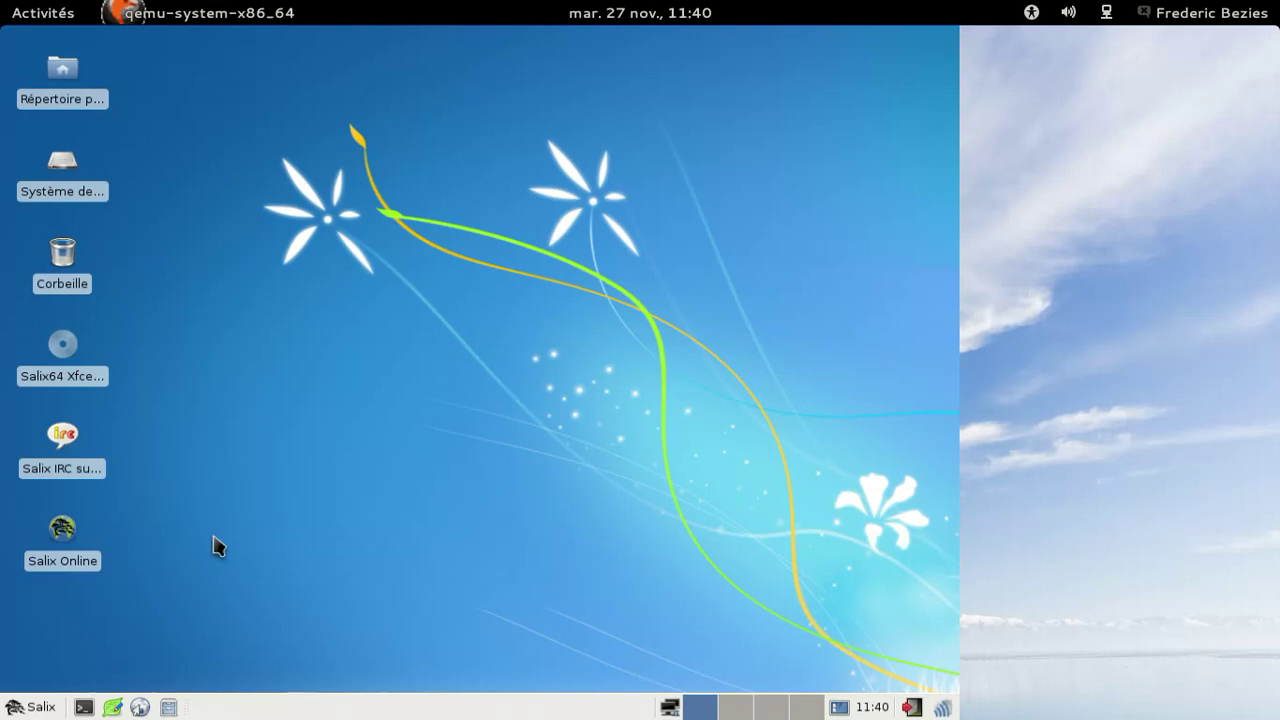
# View the Xfce desktop environment's About information, including its version, and close the window
pyautogui.click(30, 706)
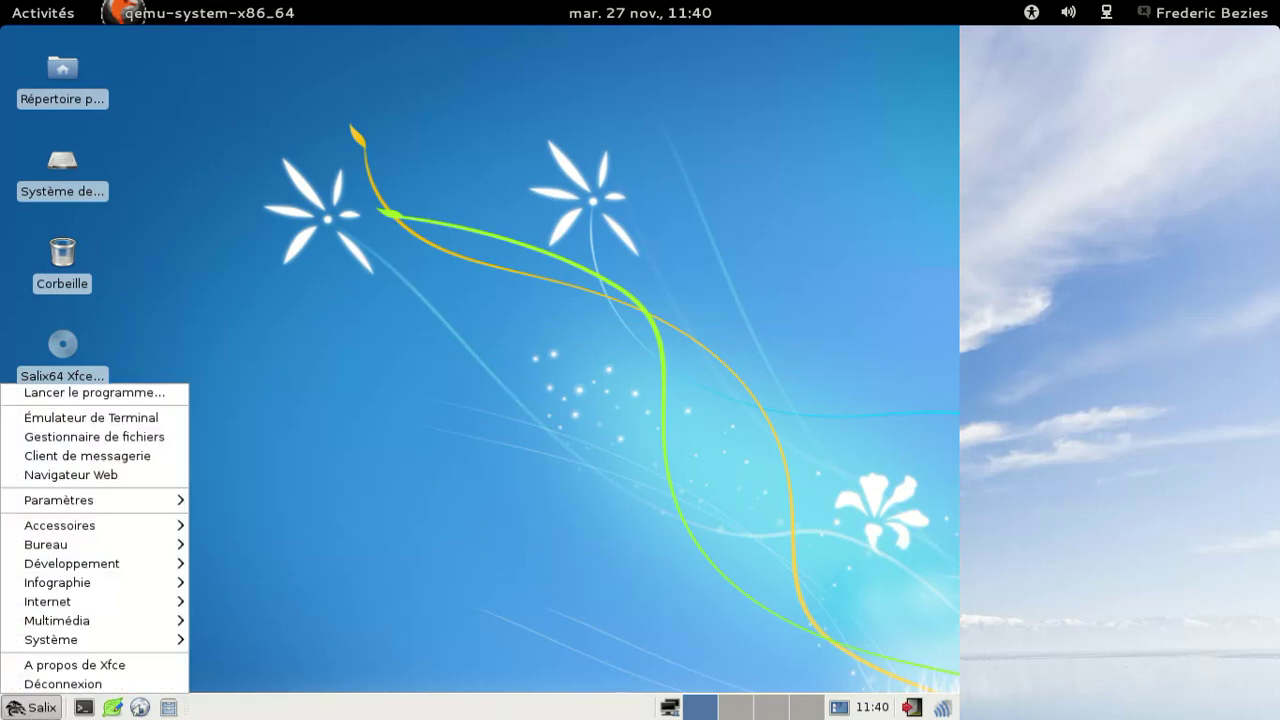
pyautogui.click(60, 665)
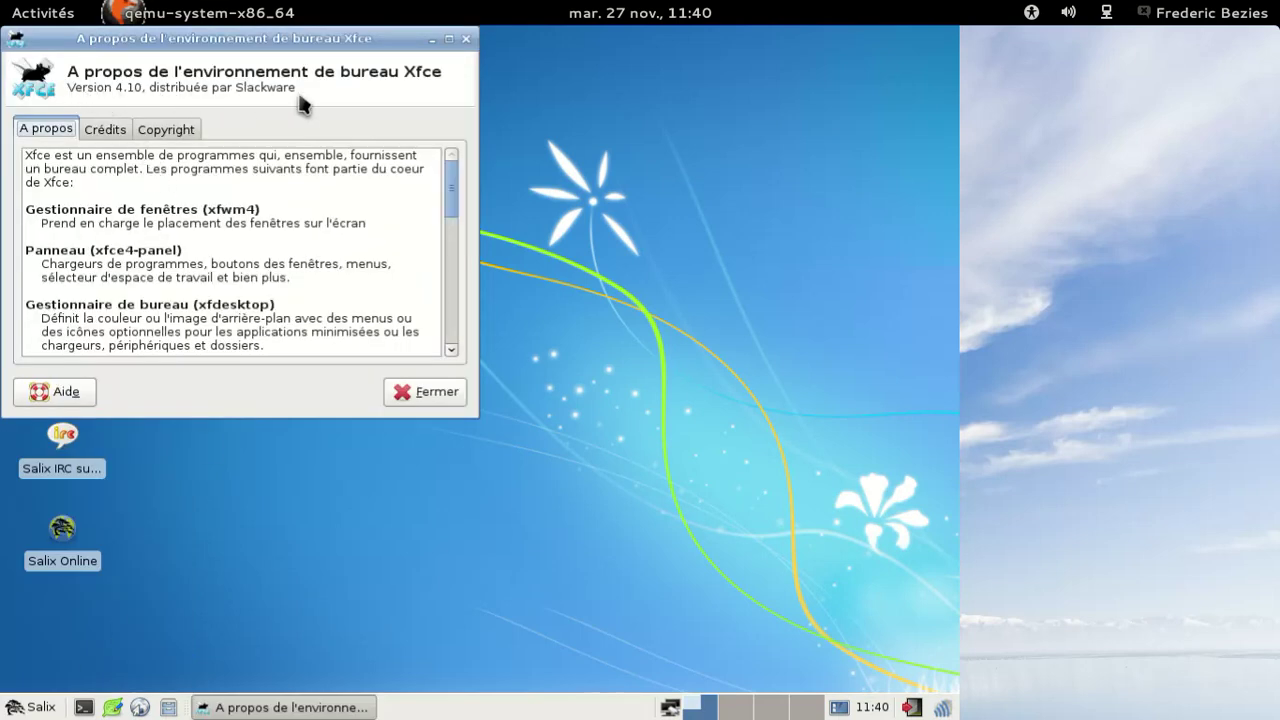
pyautogui.click(466, 39)
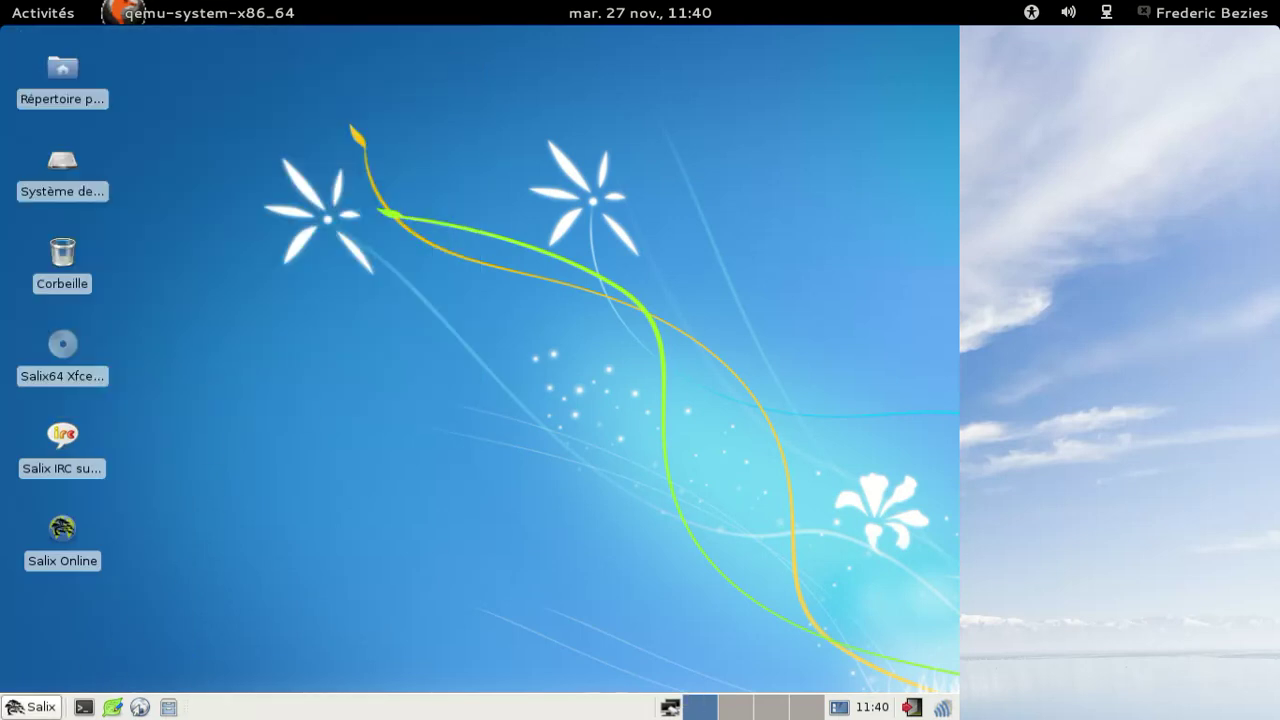
# Open the file manager, check its About information for the name and version, and close it
pyautogui.click(33, 707)
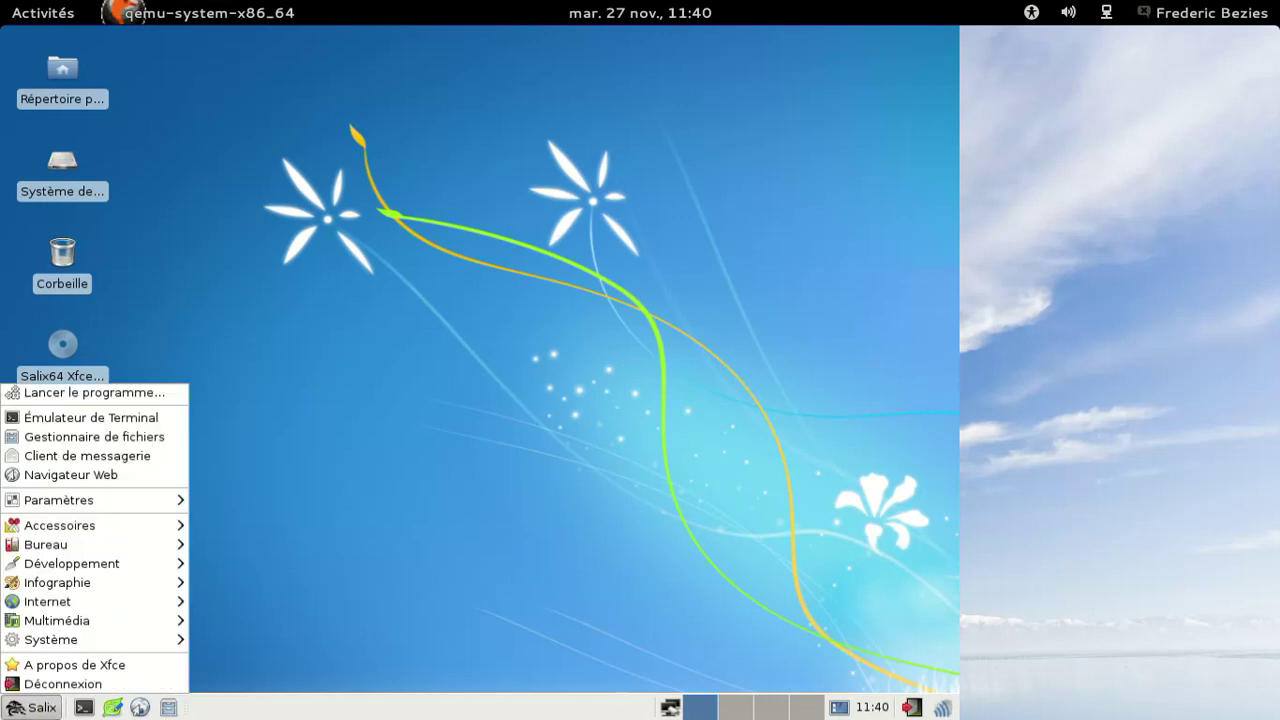
pyautogui.click(122, 440)
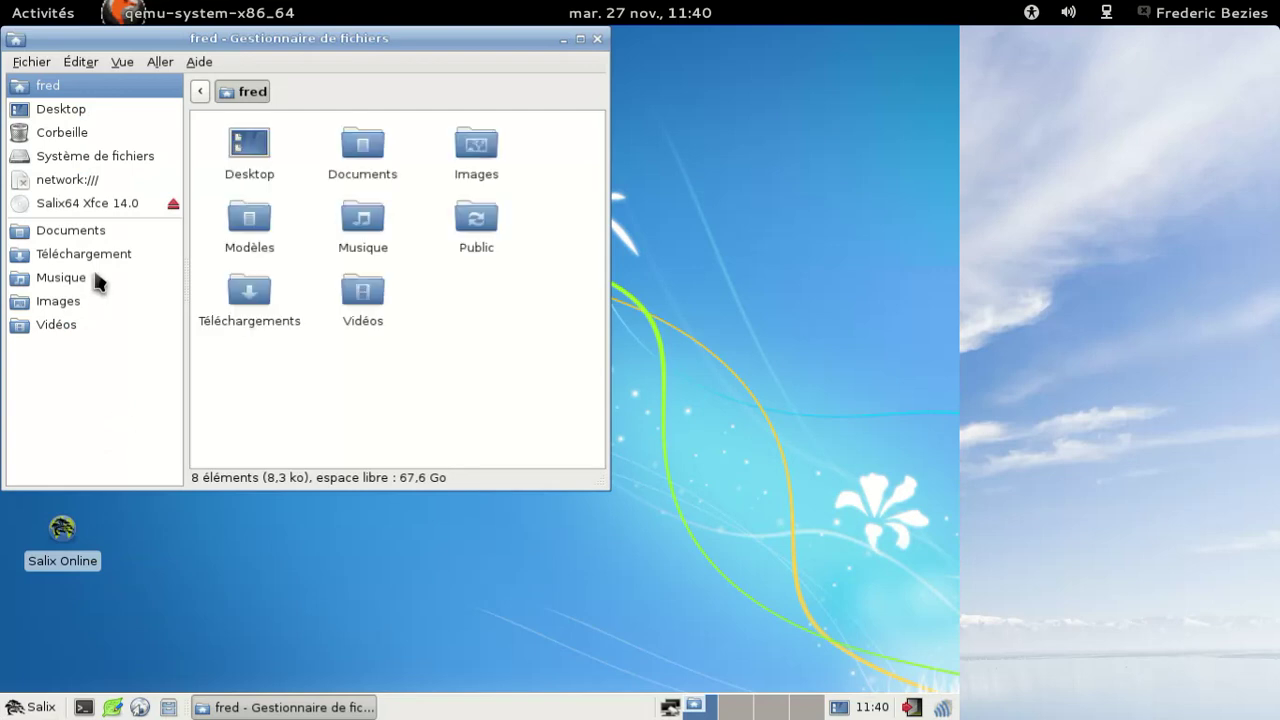
pyautogui.click(201, 66)
pyautogui.click(206, 103)
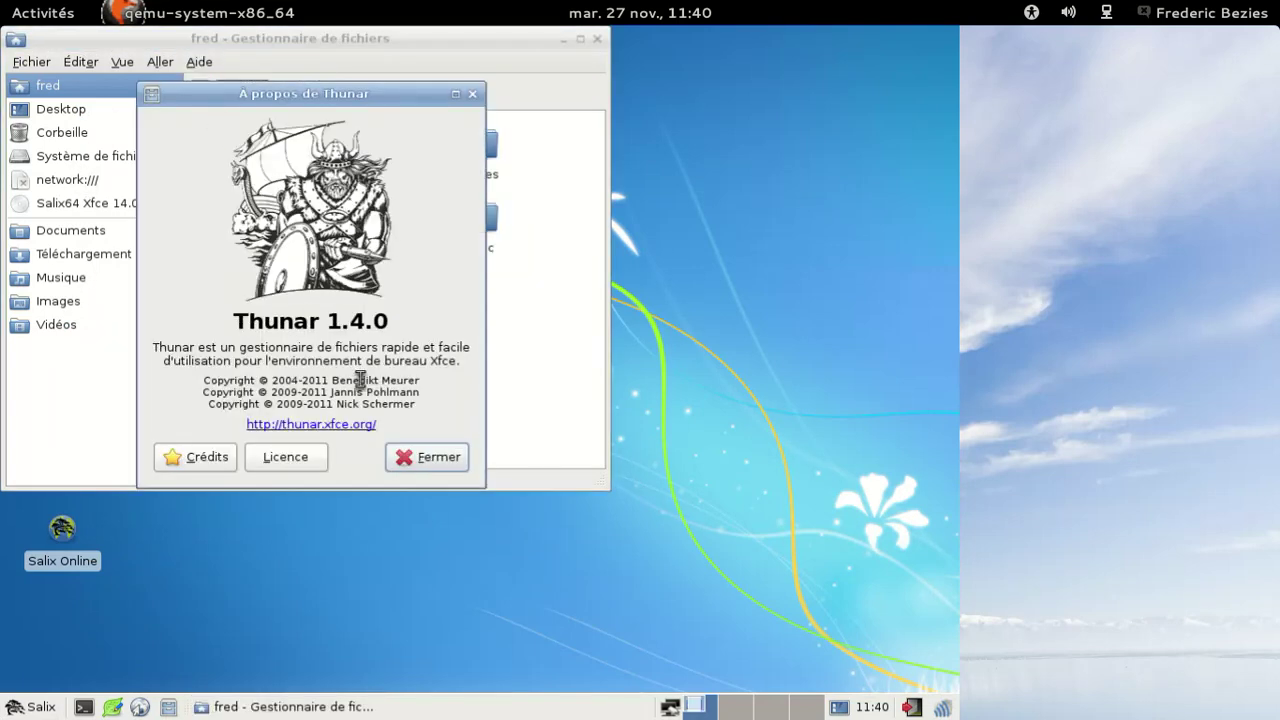
pyautogui.click(440, 456)
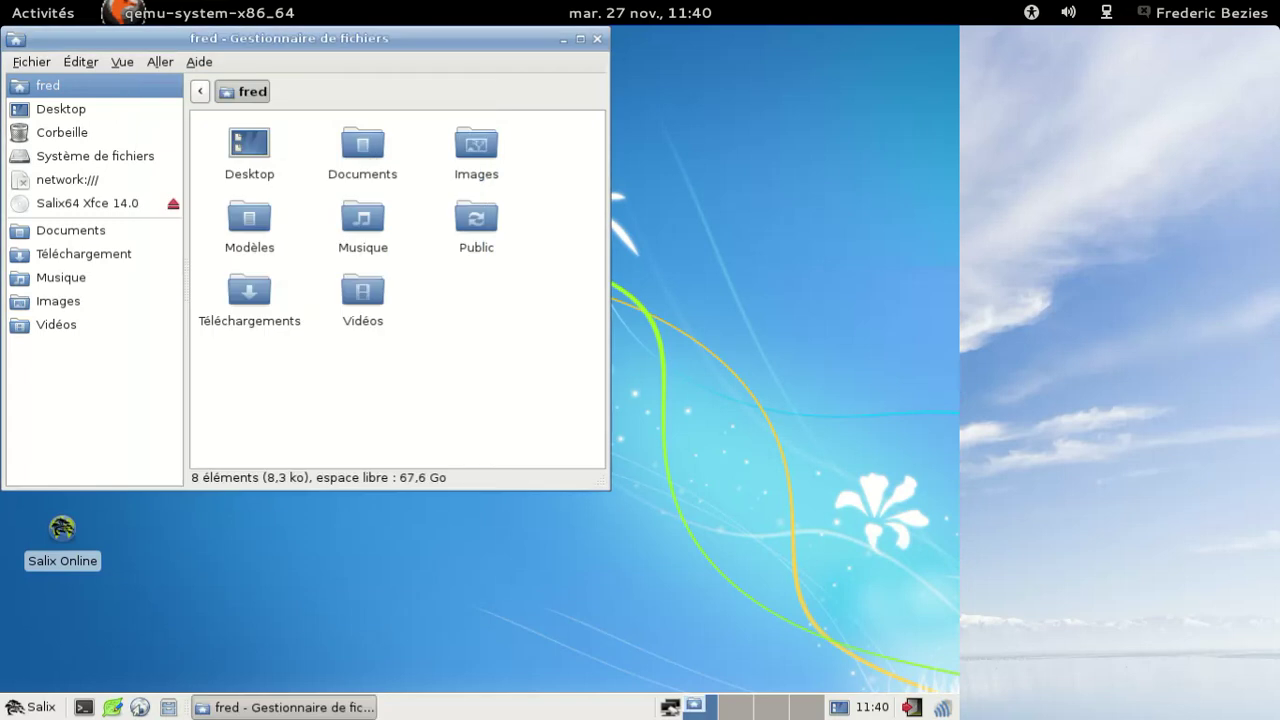
pyautogui.click(597, 39)
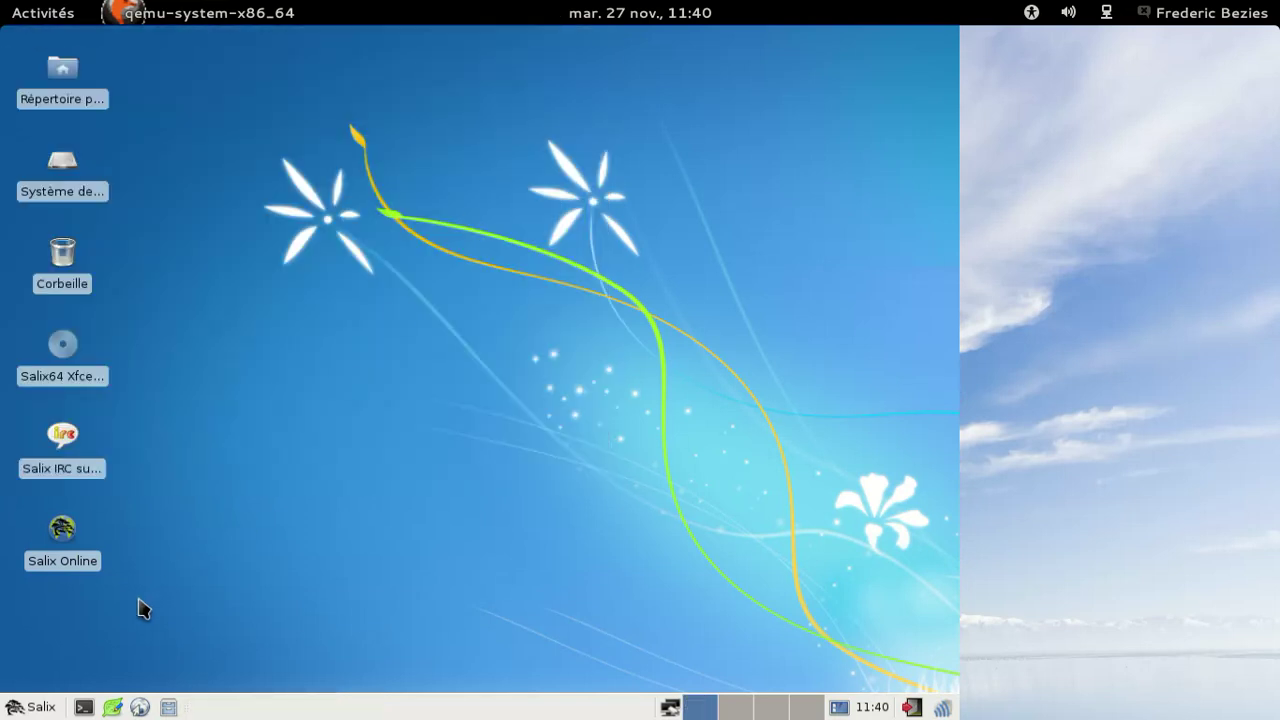
# Launch the Notes accessory and open an empty sticky note on the desktop
pyautogui.click(40, 707)
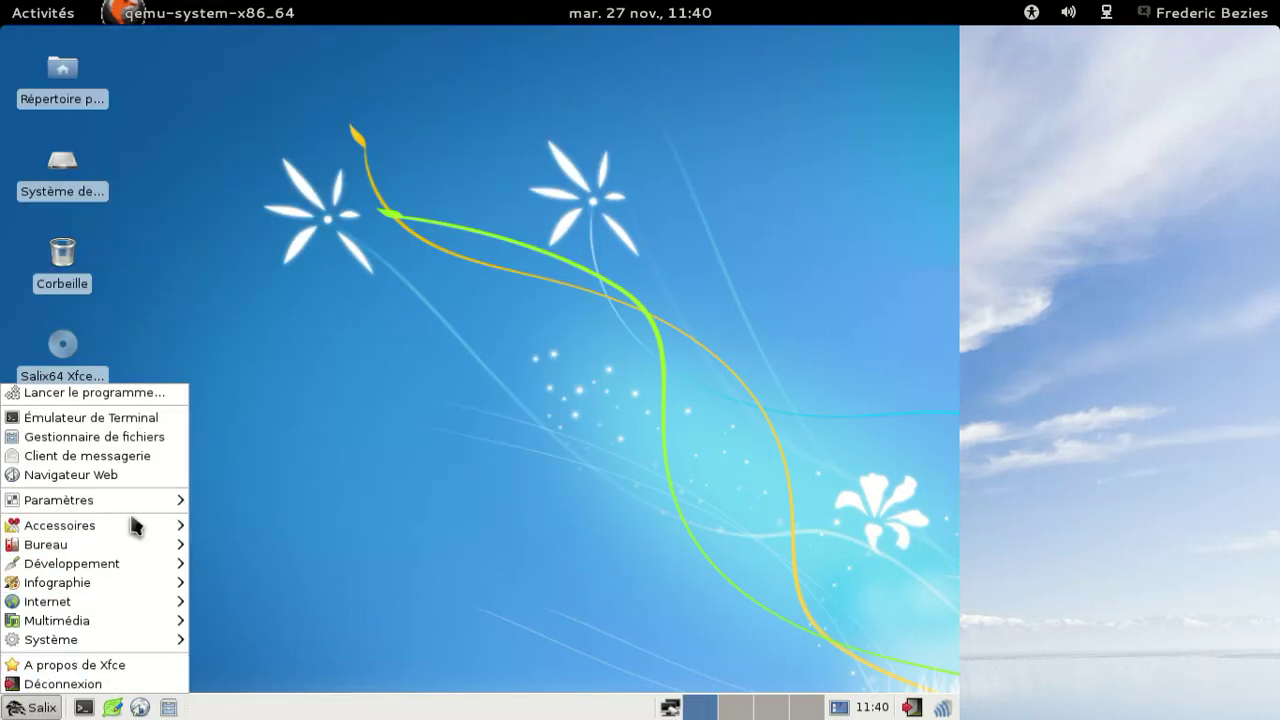
pyautogui.moveTo(133, 524)
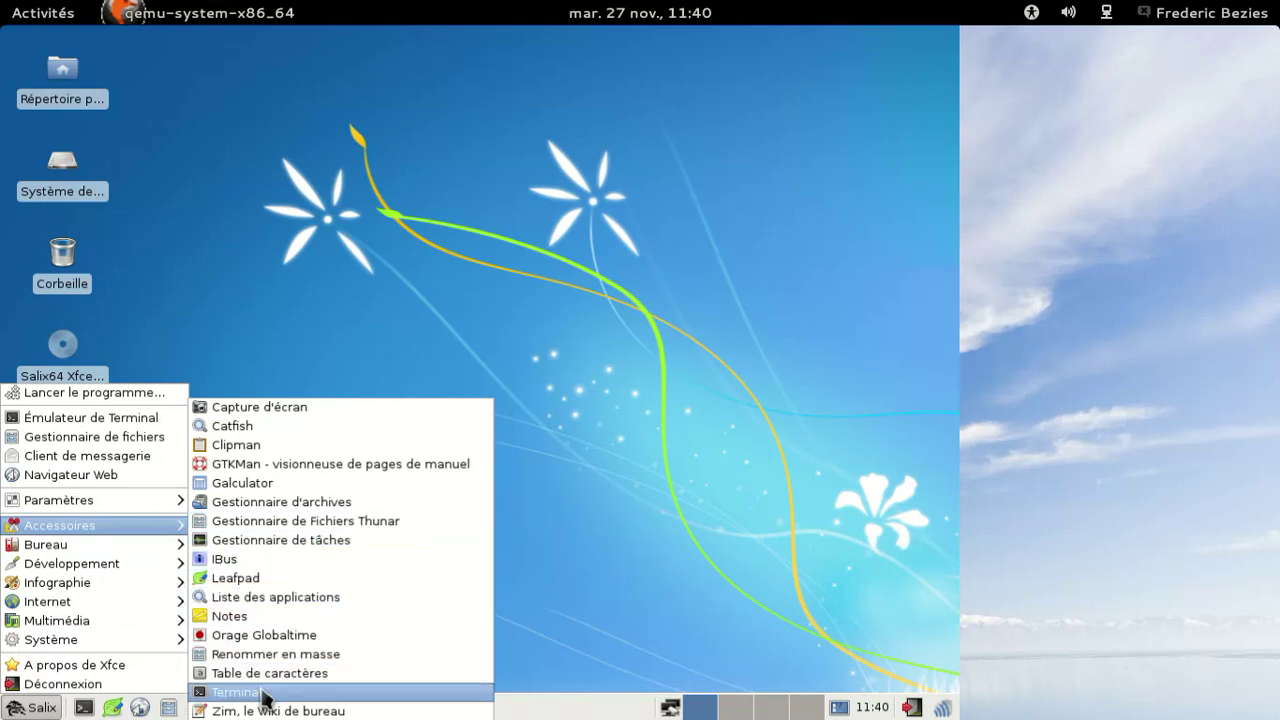
pyautogui.click(258, 616)
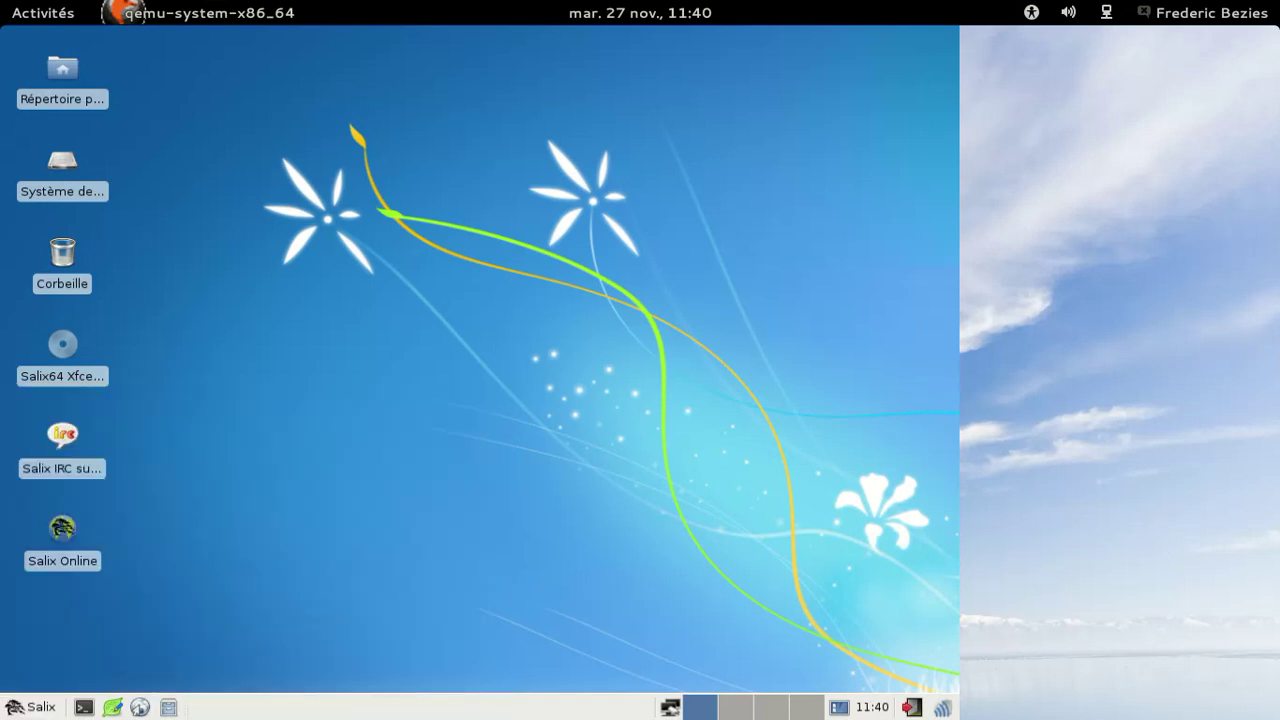
pyautogui.rightClick(422, 372)
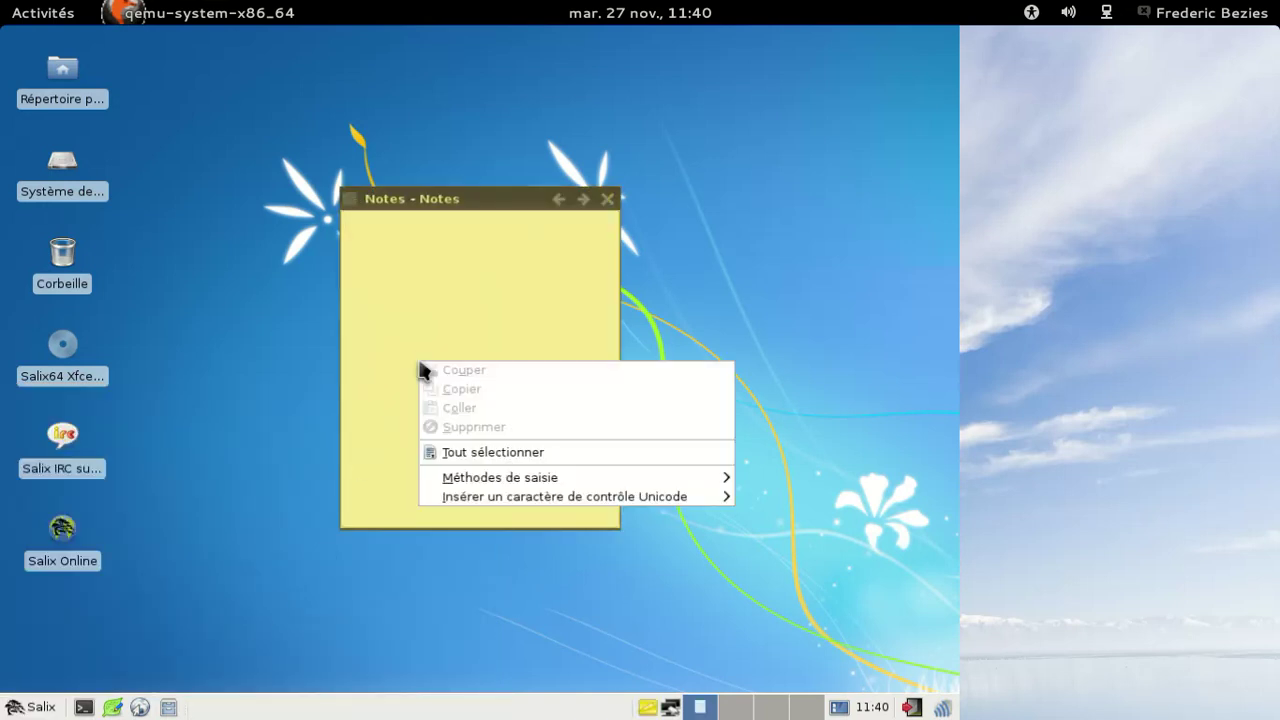
pyautogui.click(401, 317)
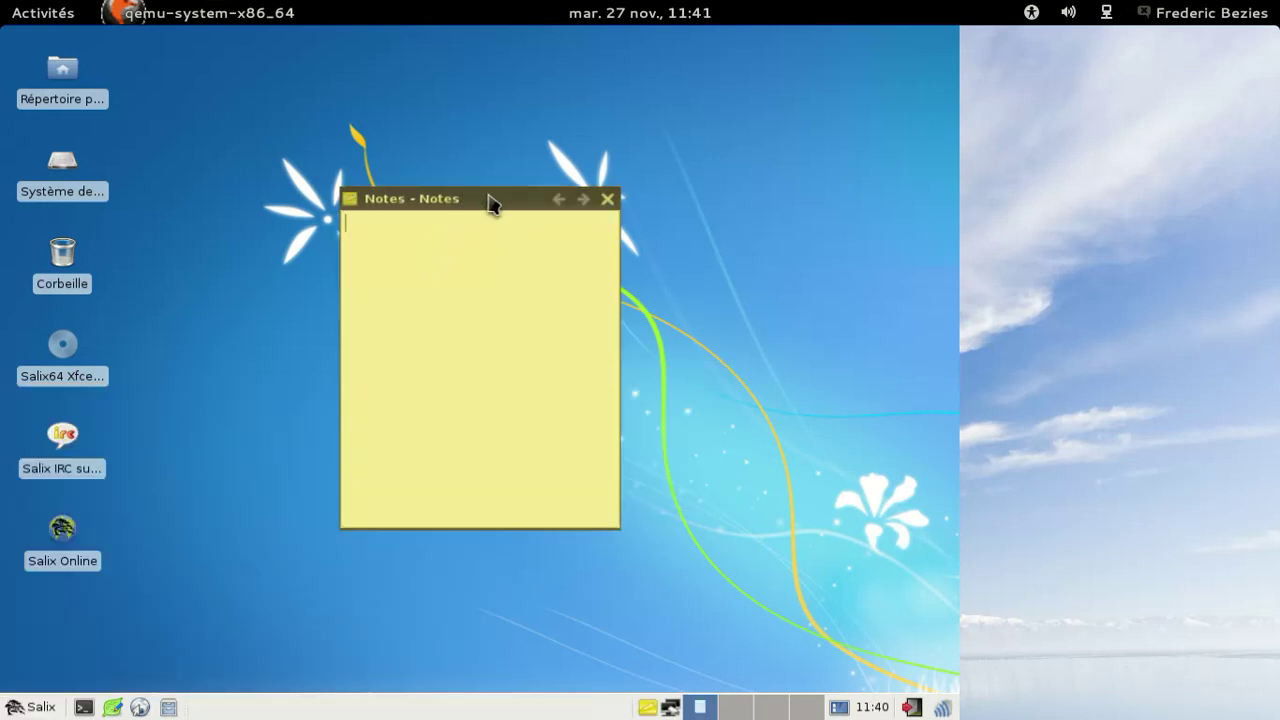
# View the About information of Notes, then close both the dialog and the sticky note
pyautogui.rightClick(646, 706)
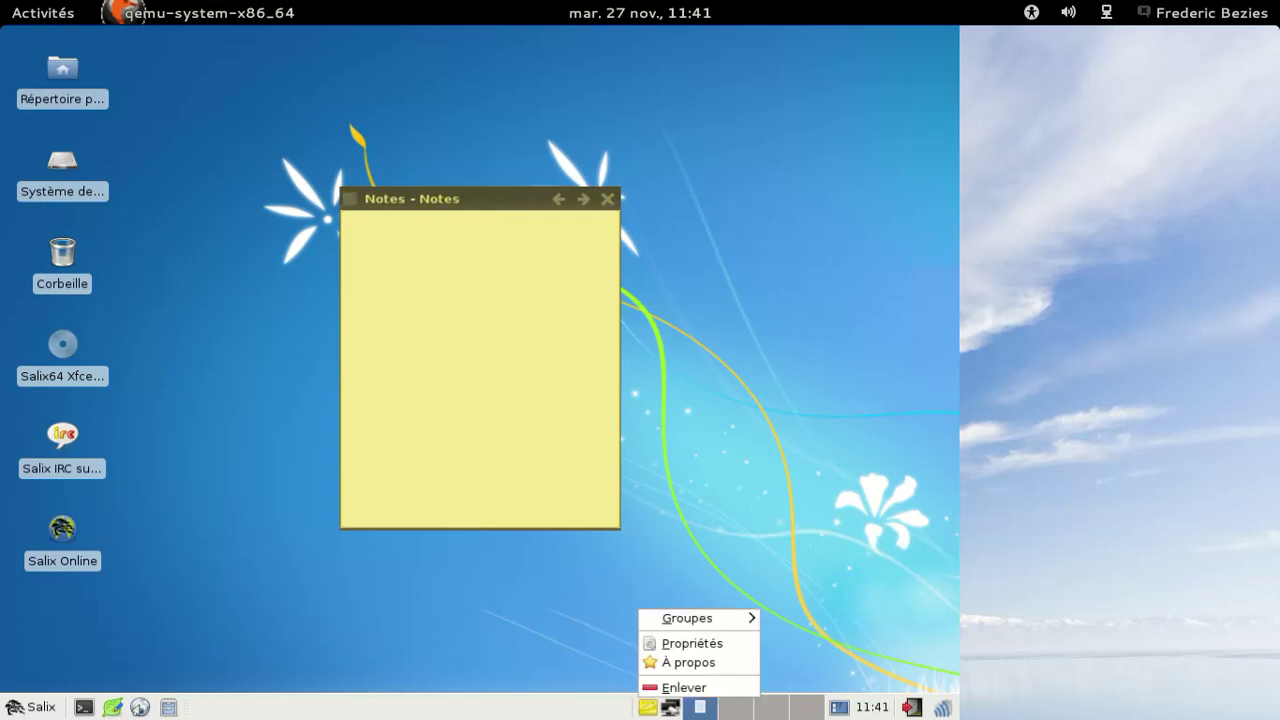
pyautogui.click(662, 662)
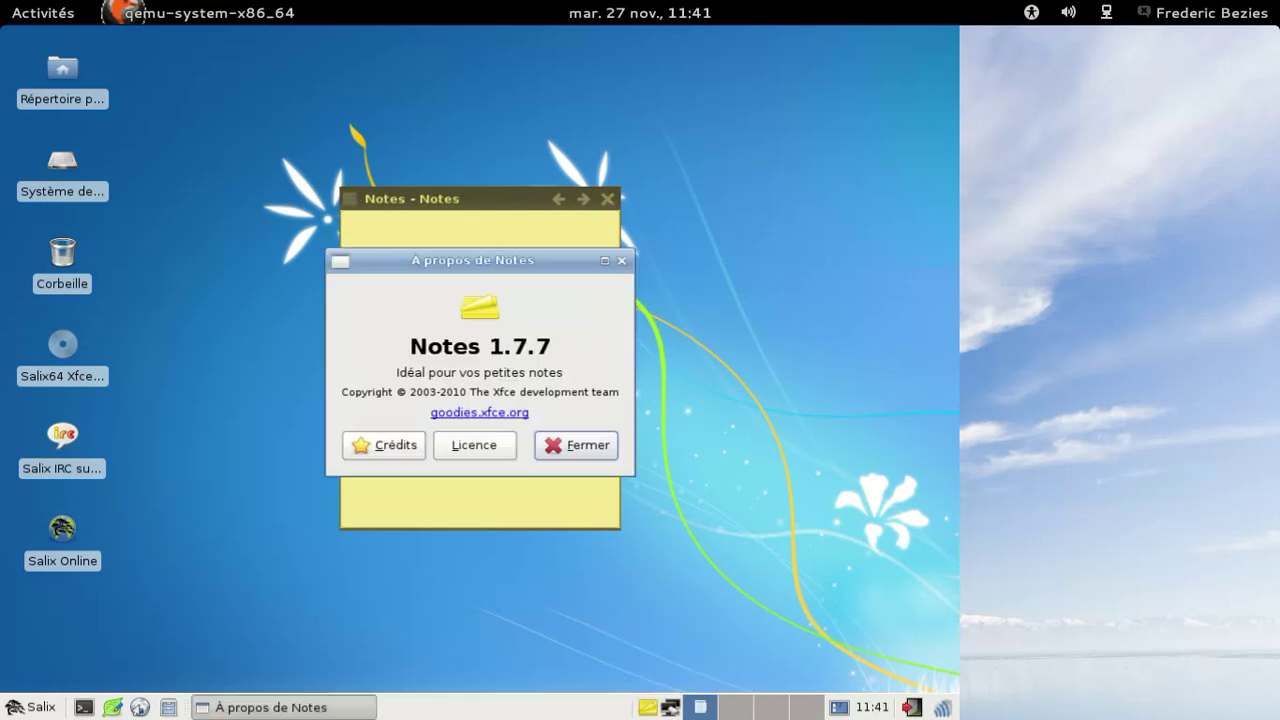
pyautogui.click(555, 450)
pyautogui.click(608, 199)
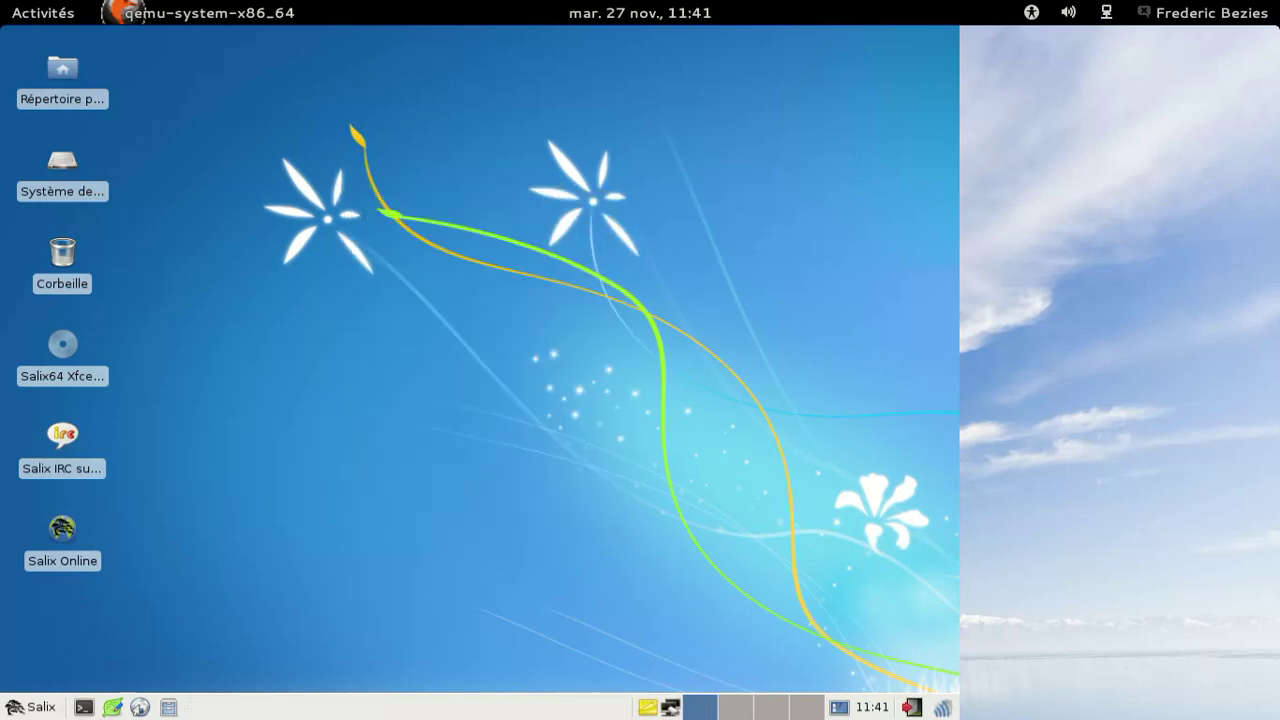
# Remove Notes from the panel's notification area
pyautogui.rightClick(668, 707)
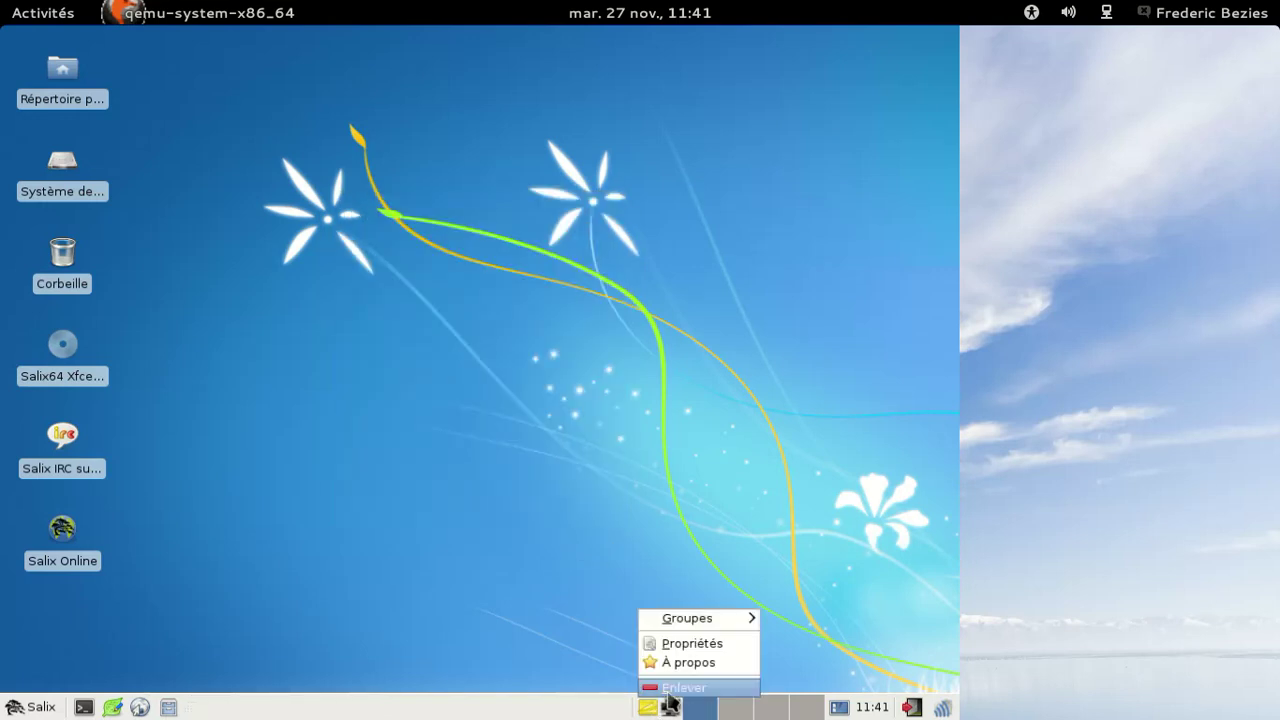
pyautogui.moveTo(695, 618)
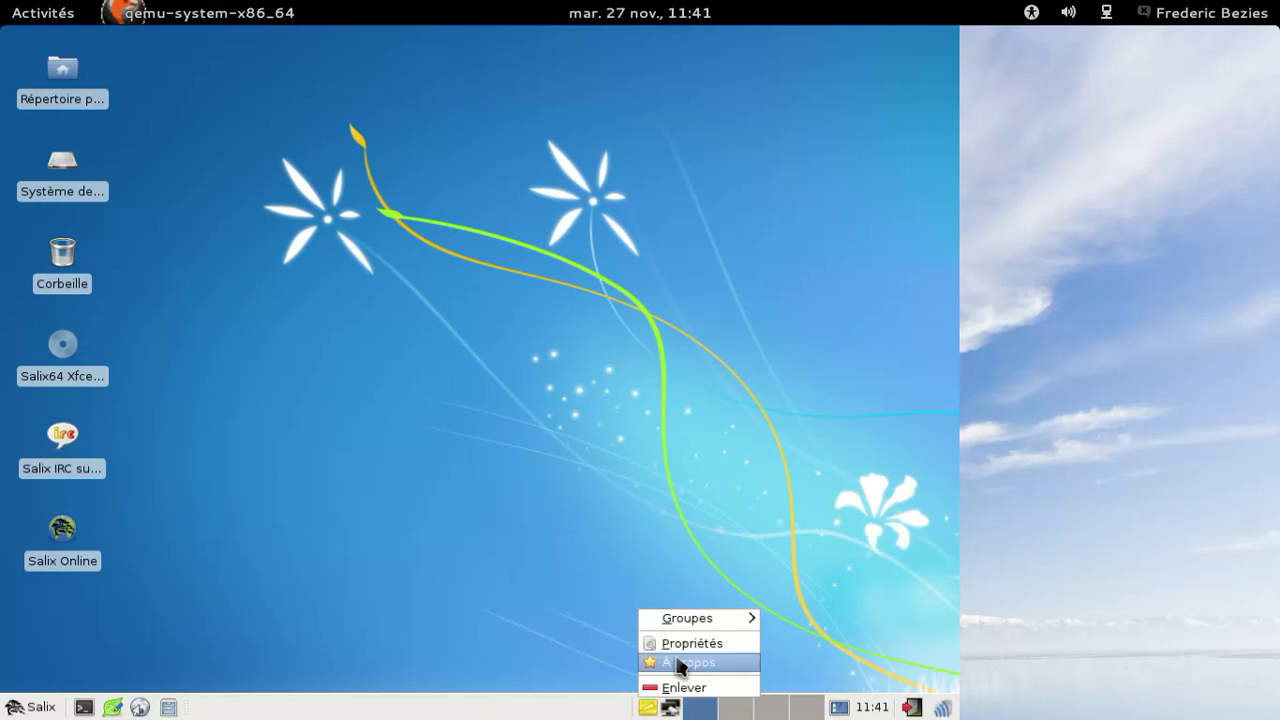
pyautogui.click(588, 684)
pyautogui.rightClick(652, 708)
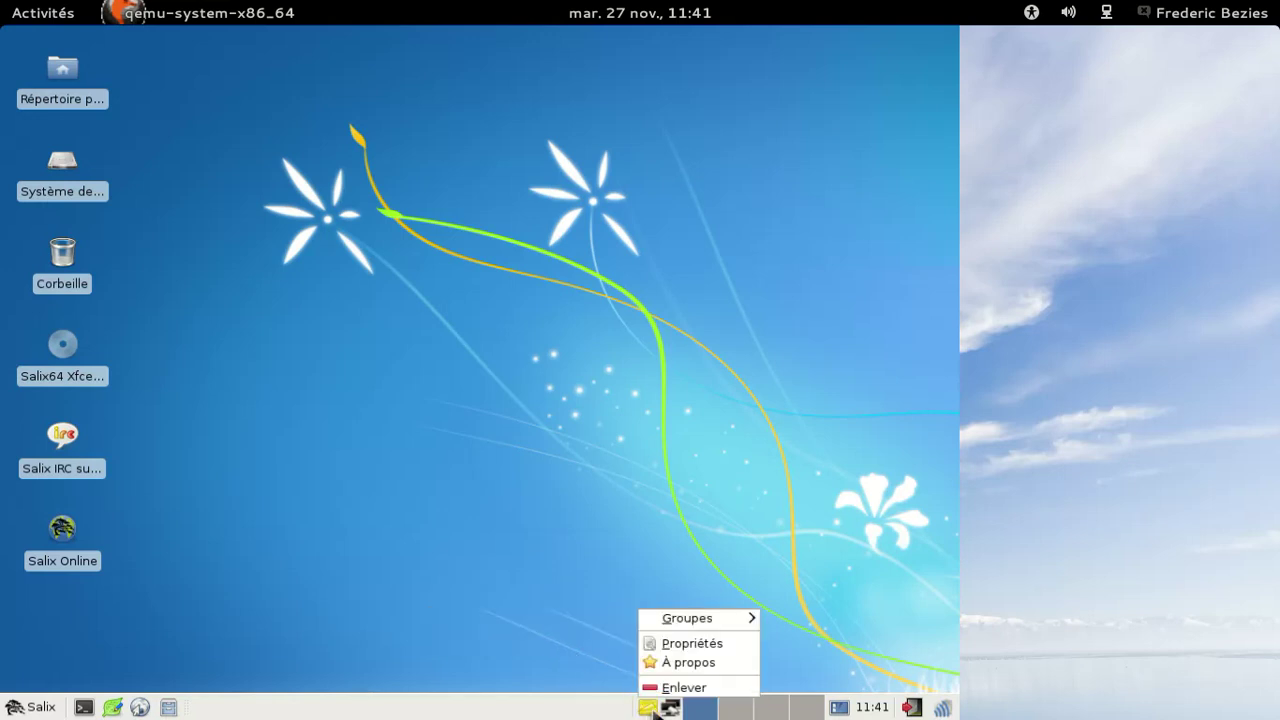
pyautogui.click(652, 708)
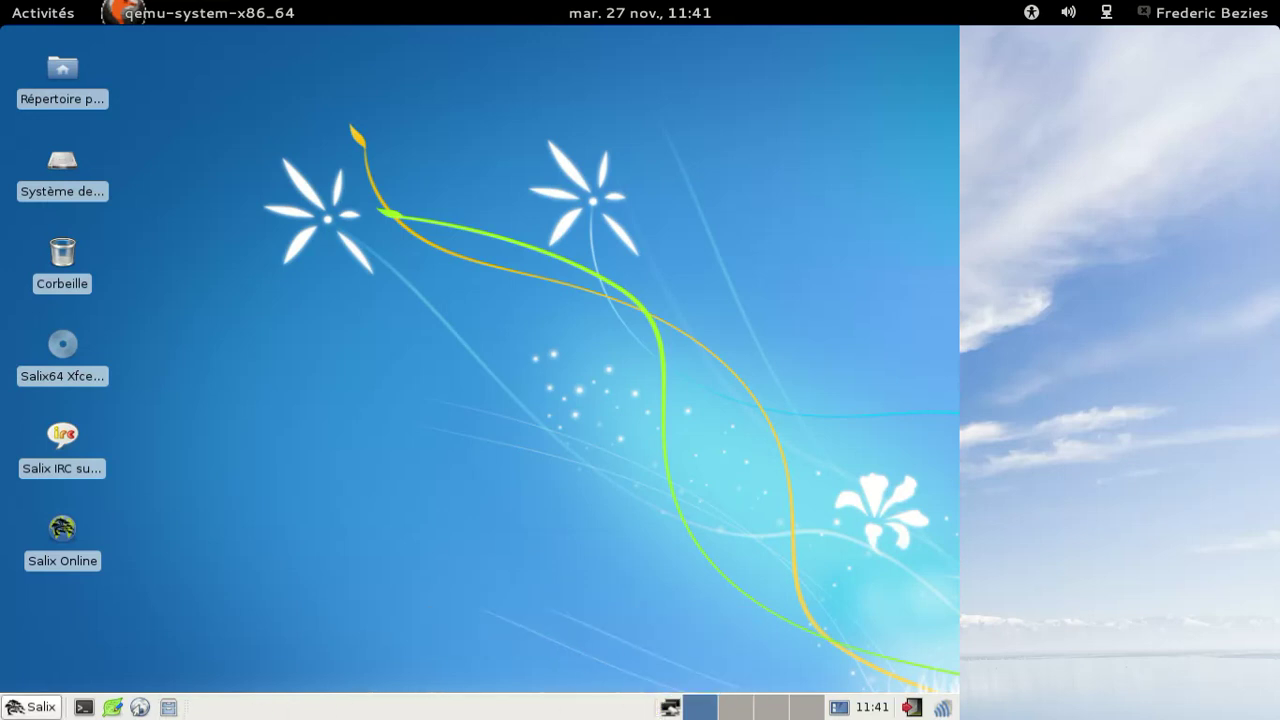
# Launch the Midori web browser from the installed Internet applications
pyautogui.click(33, 707)
pyautogui.moveTo(88, 604)
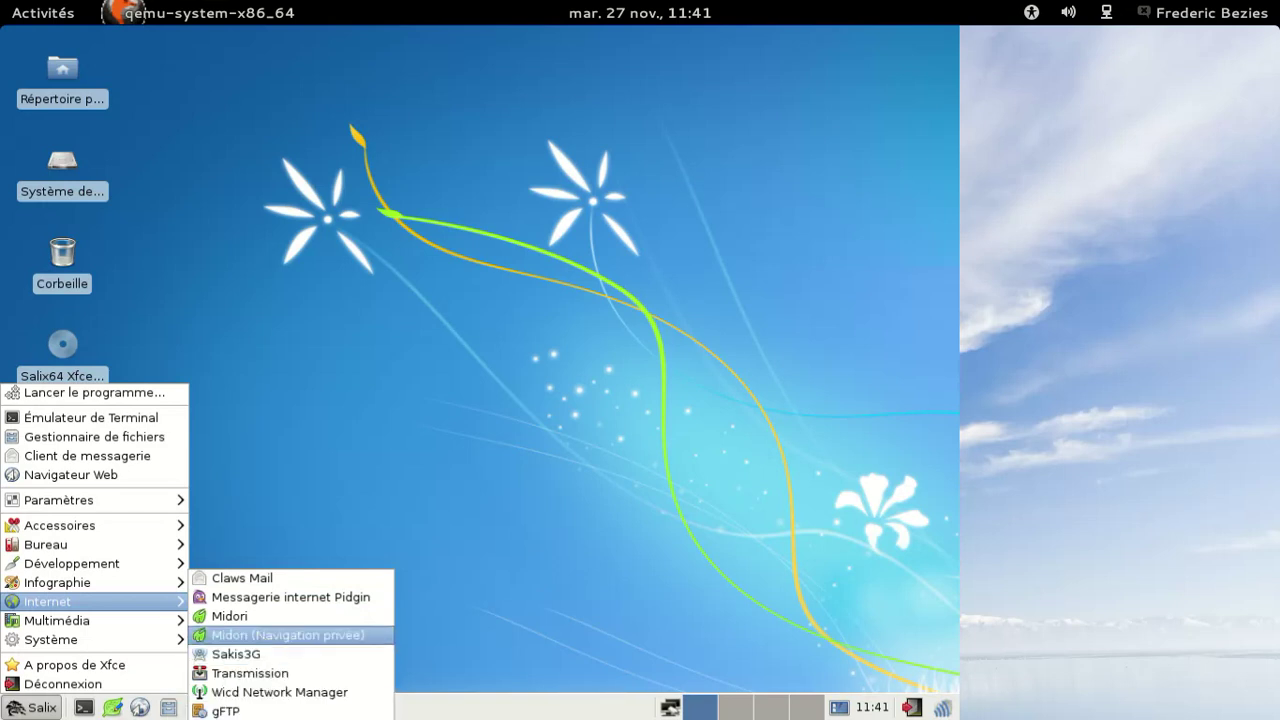
pyautogui.click(262, 632)
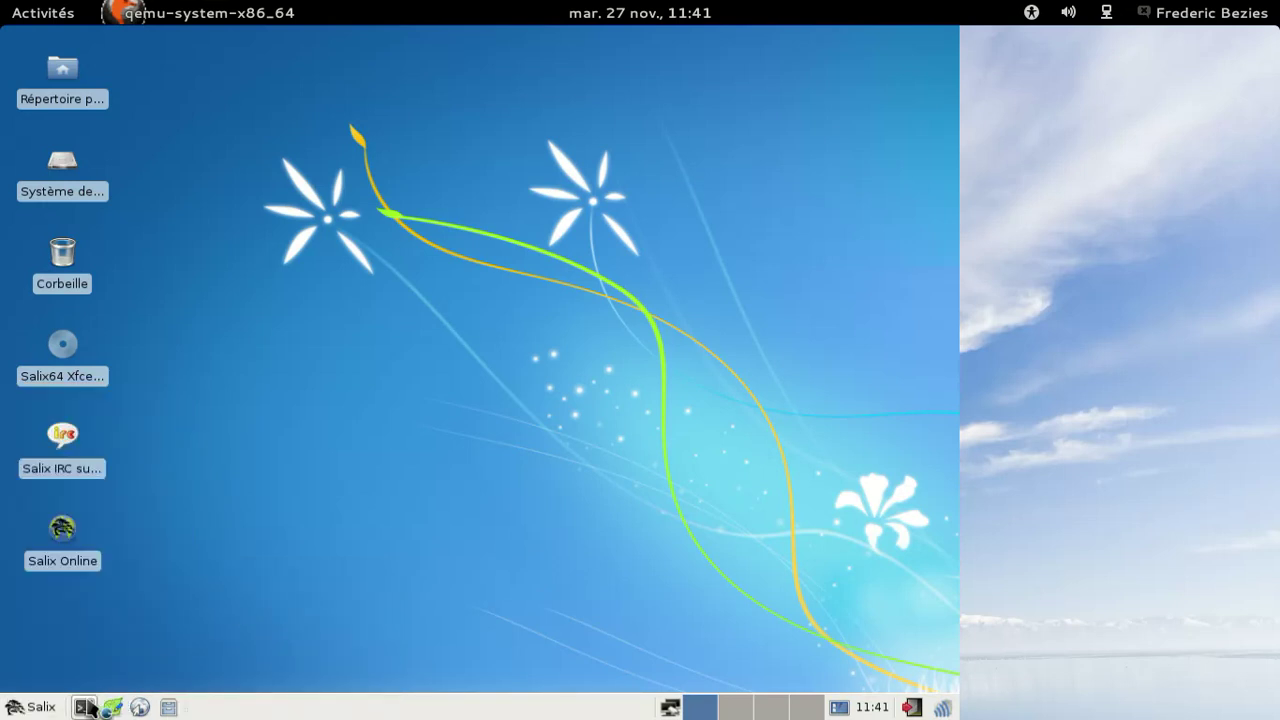
# Open the document viewer from the graphics applications, check its About information, and close it
pyautogui.click(38, 708)
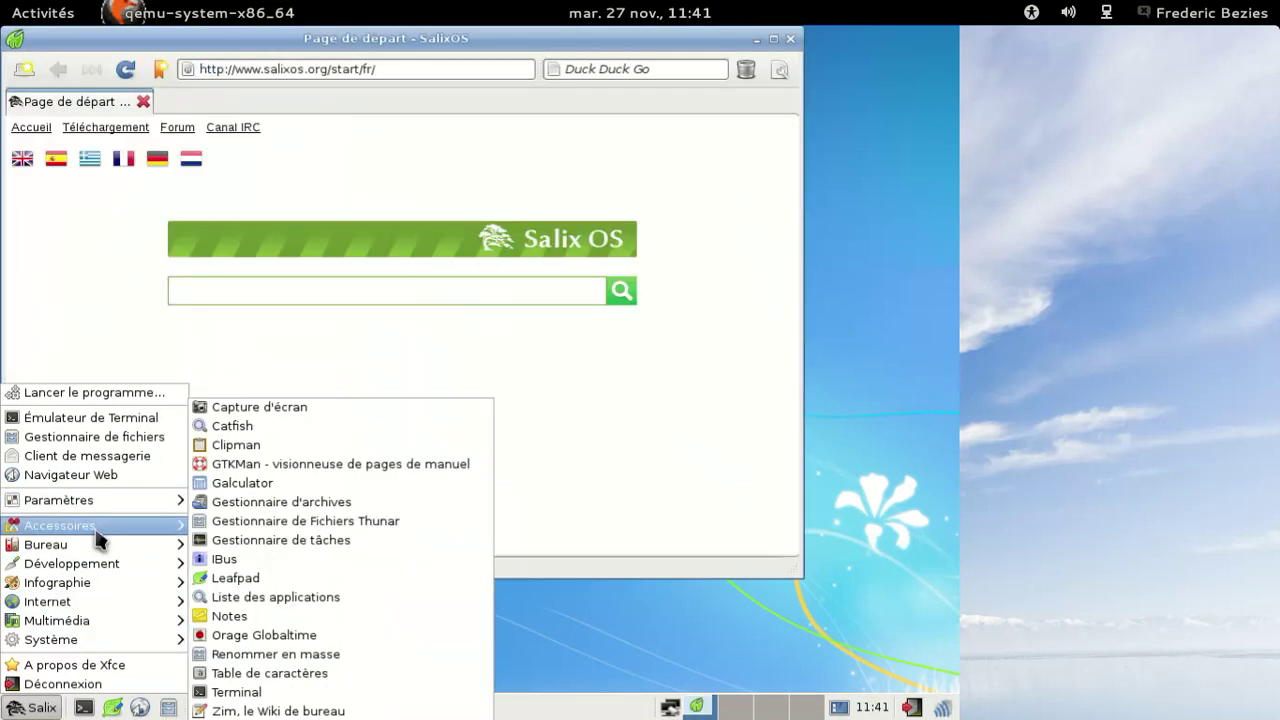
pyautogui.moveTo(90, 582)
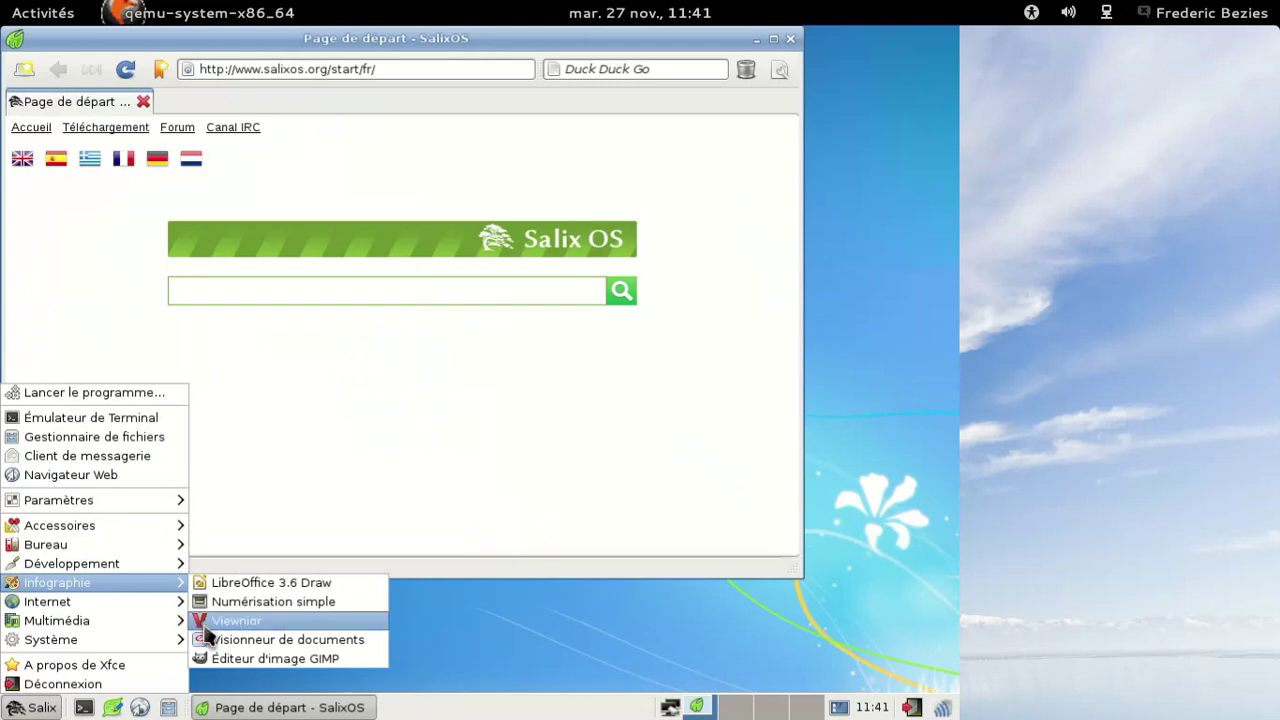
pyautogui.click(229, 640)
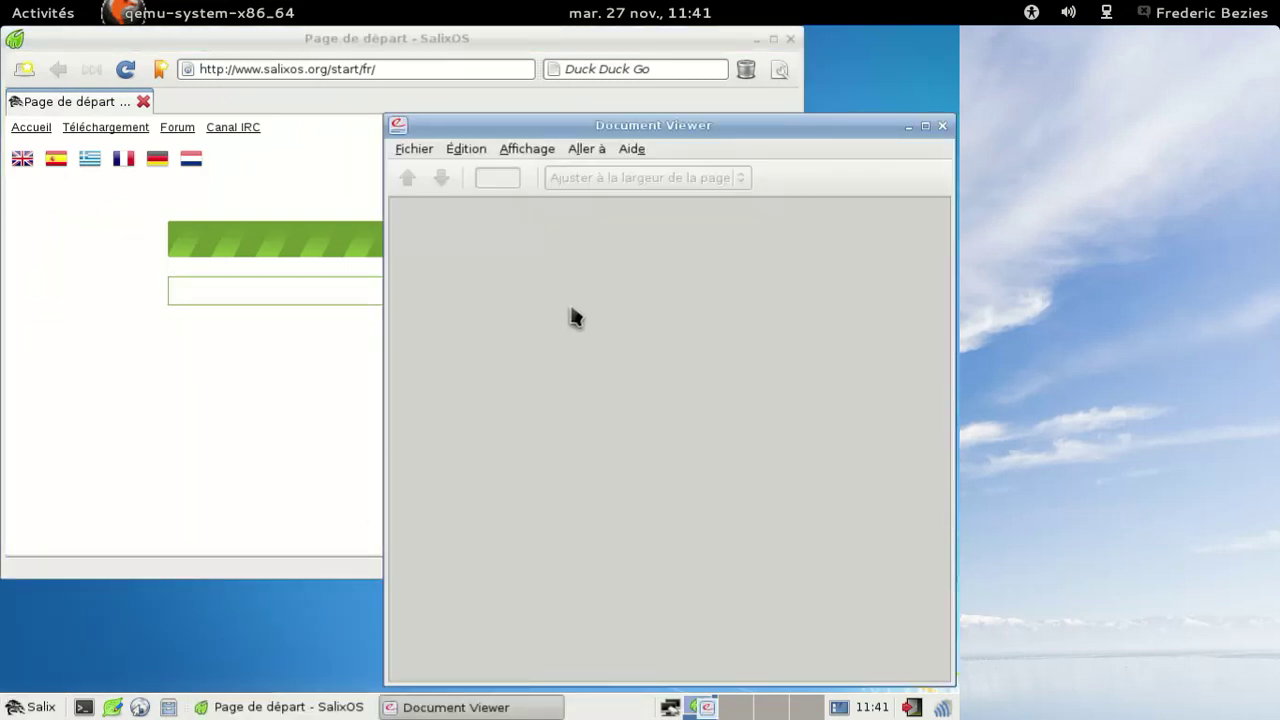
pyautogui.click(632, 149)
pyautogui.click(640, 189)
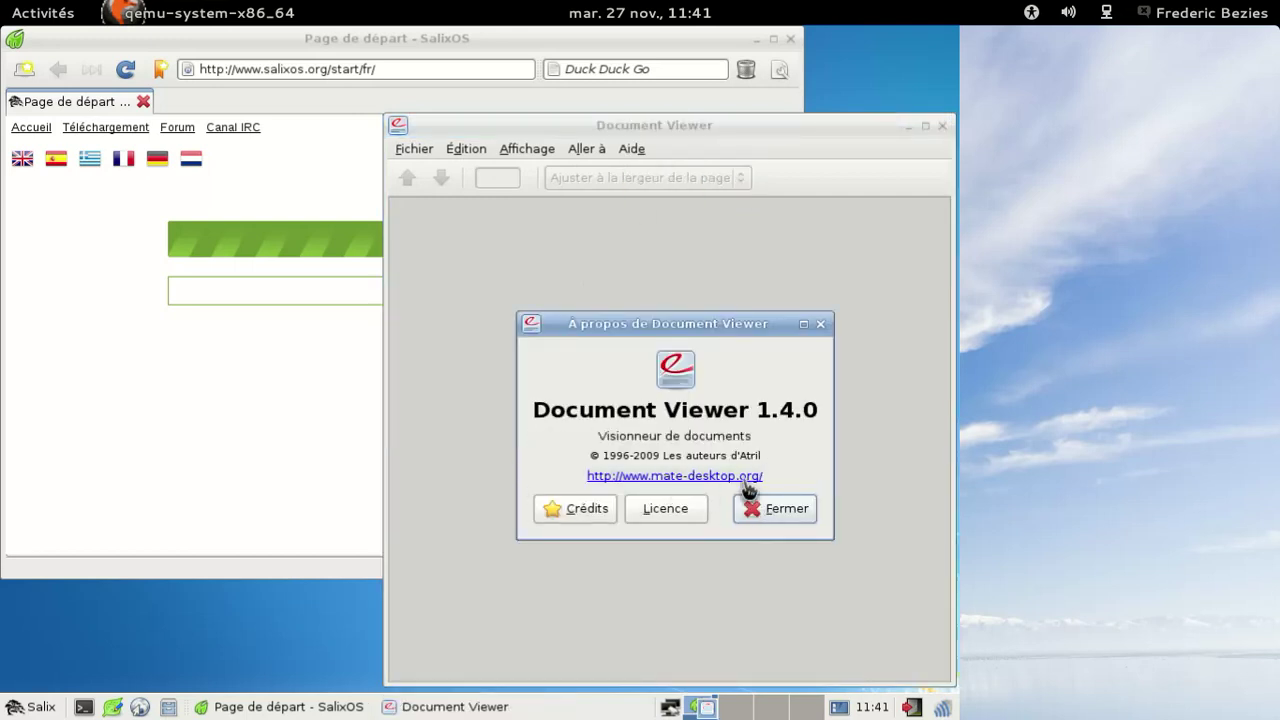
pyautogui.click(820, 324)
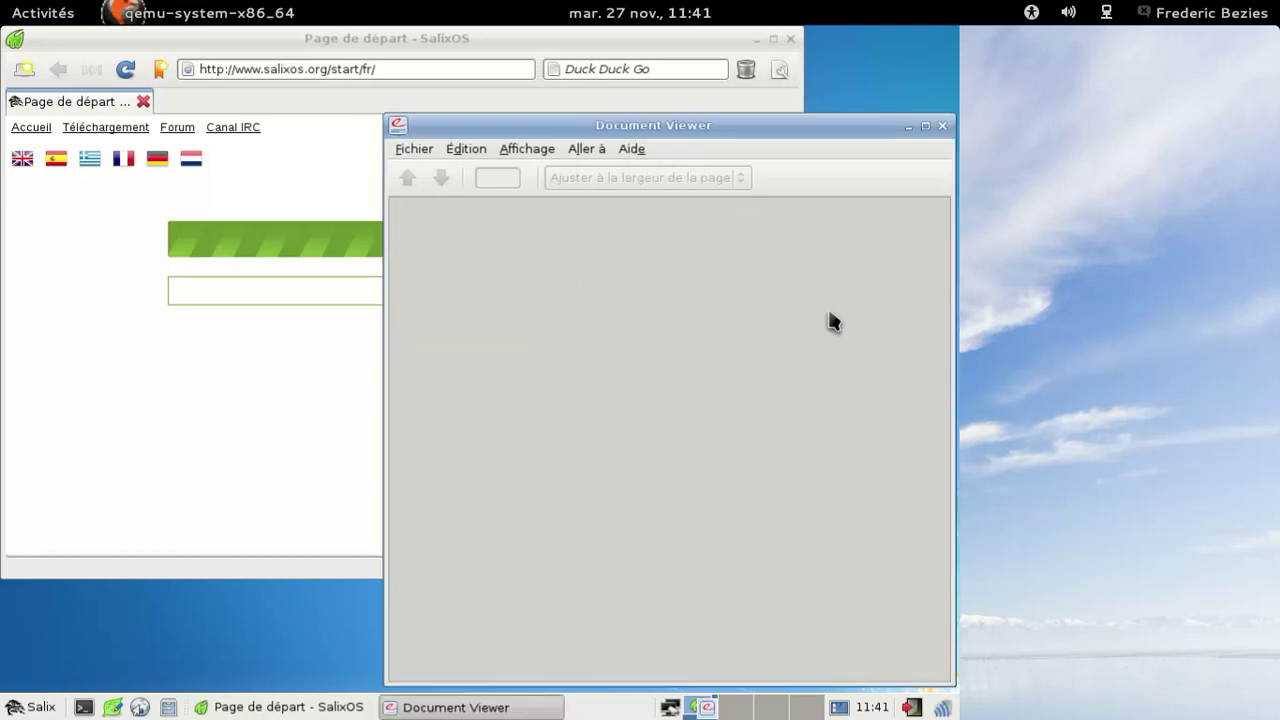
pyautogui.click(942, 125)
# Open the archive manager from the accessories, view its About information, and close the dialog
pyautogui.click(35, 708)
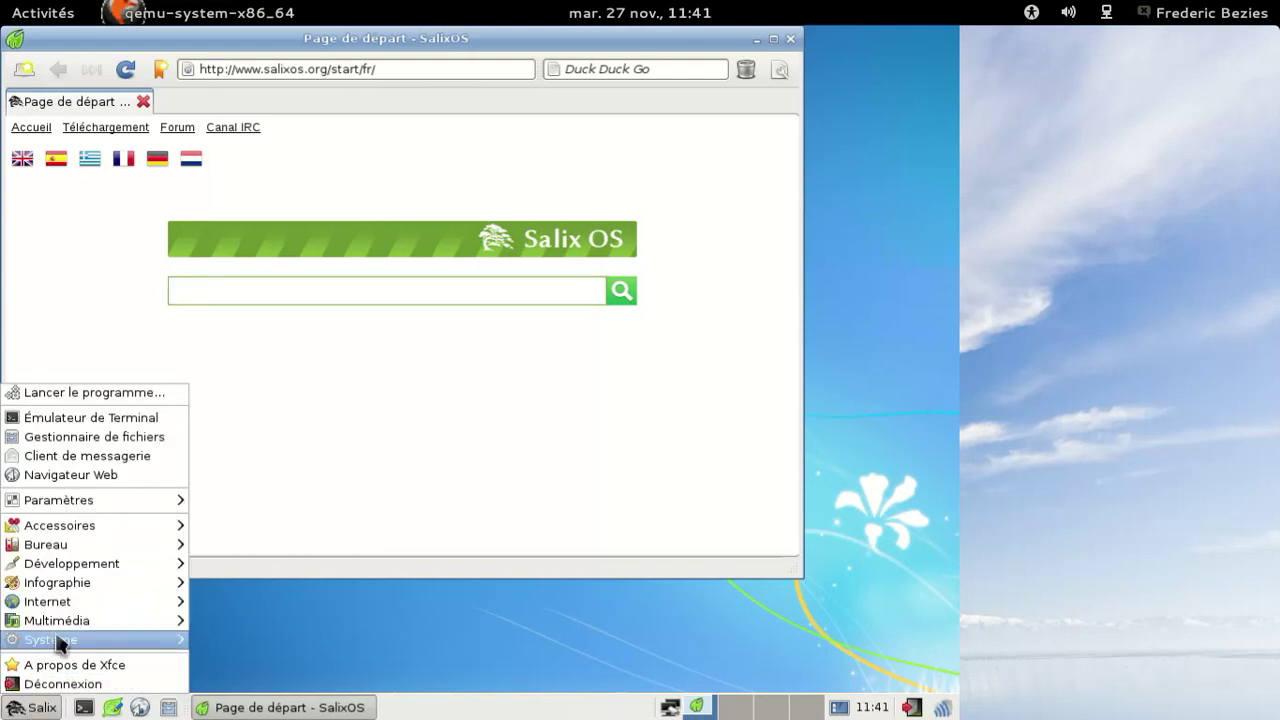
pyautogui.moveTo(60, 525)
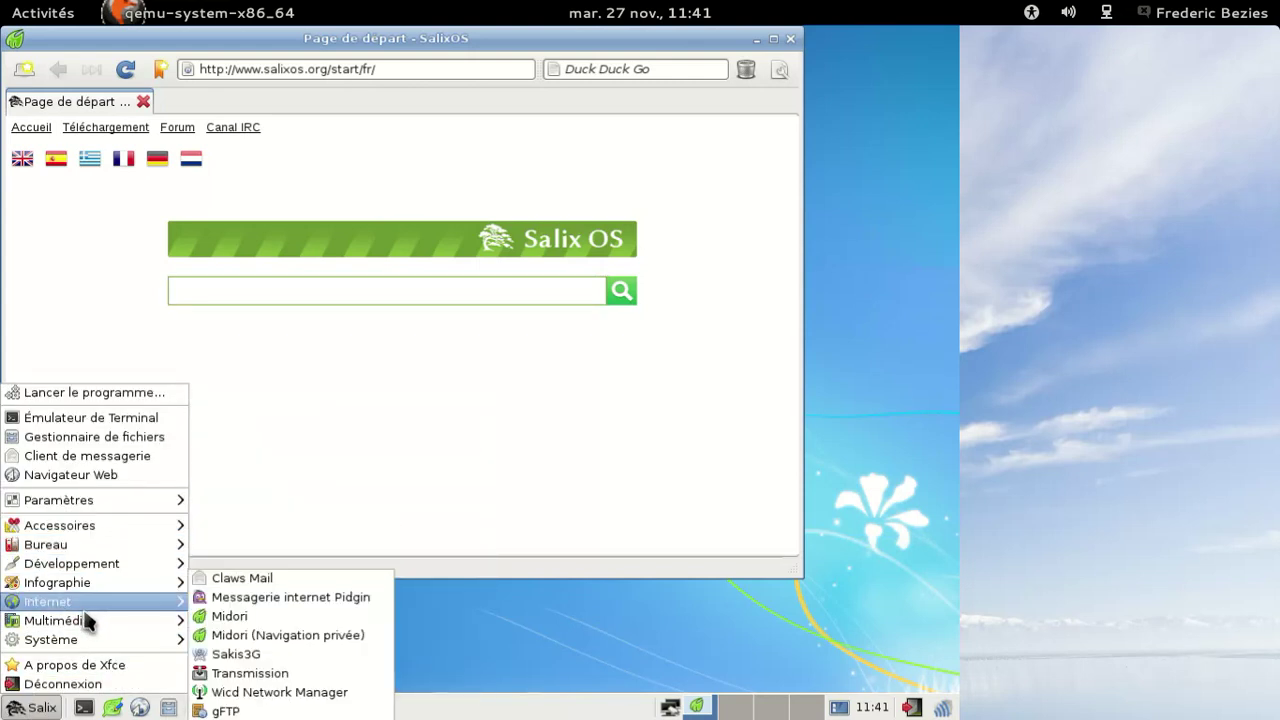
pyautogui.moveTo(105, 527)
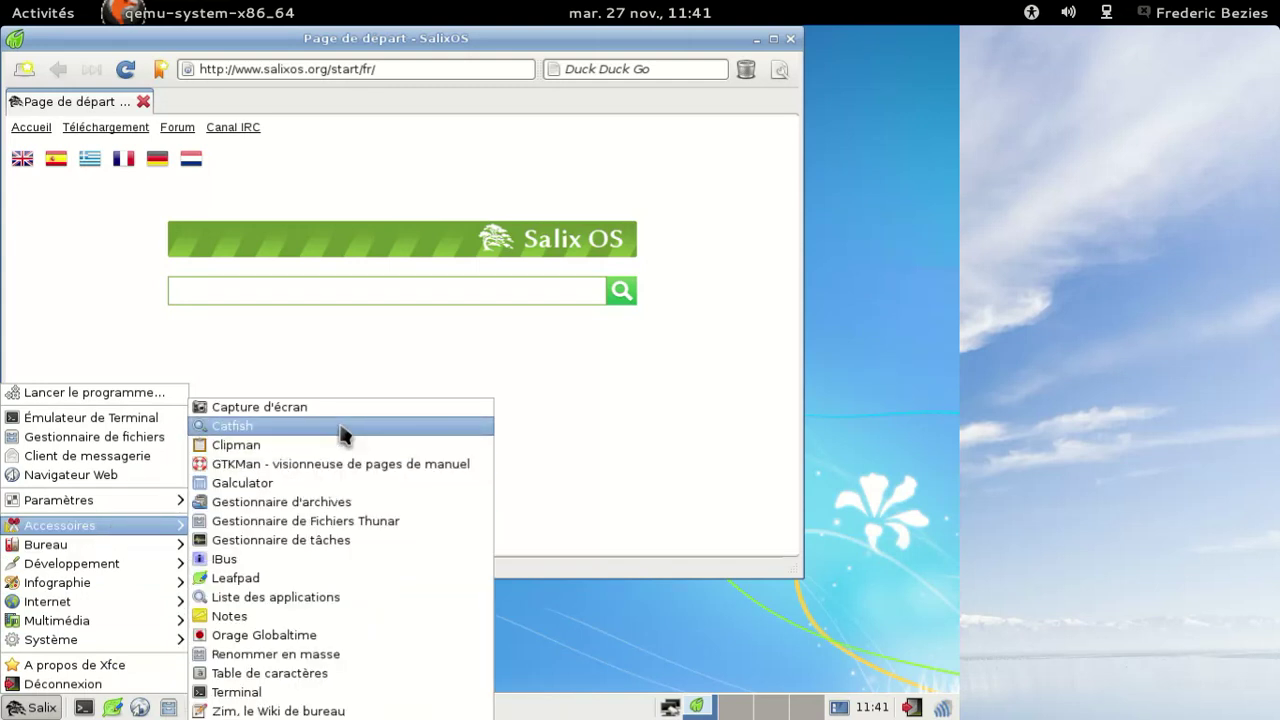
pyautogui.click(327, 501)
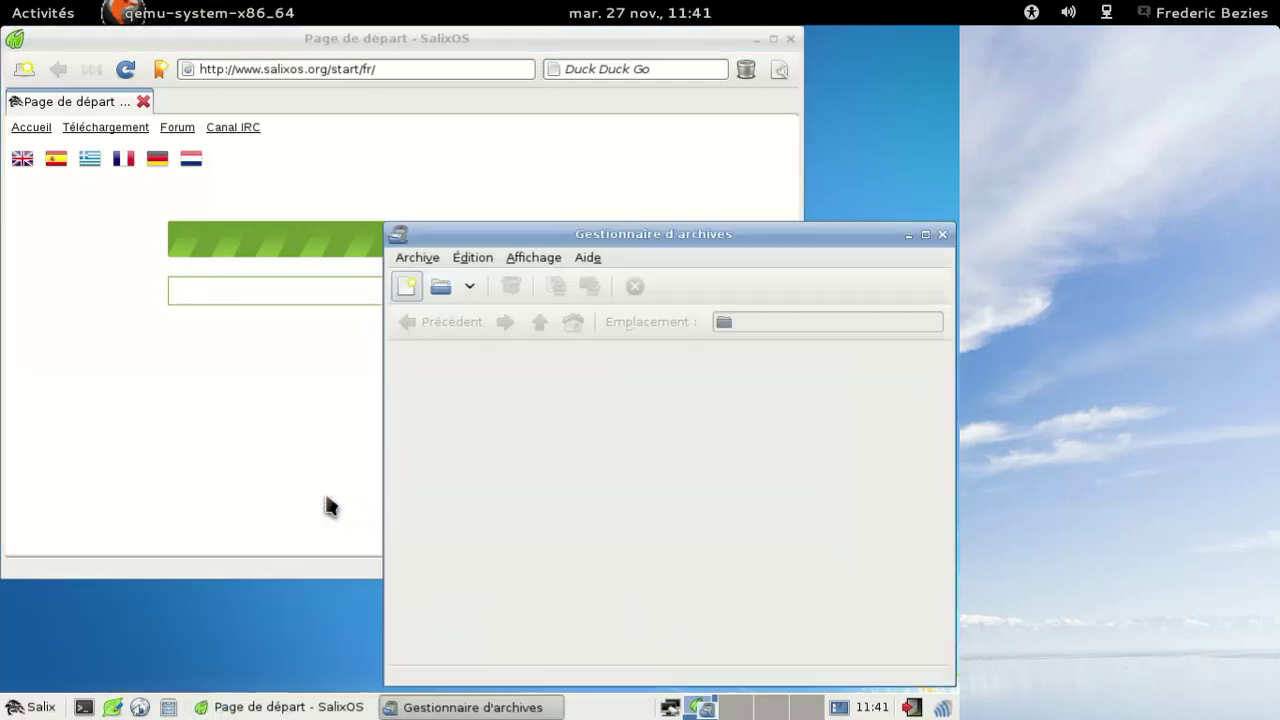
pyautogui.click(588, 258)
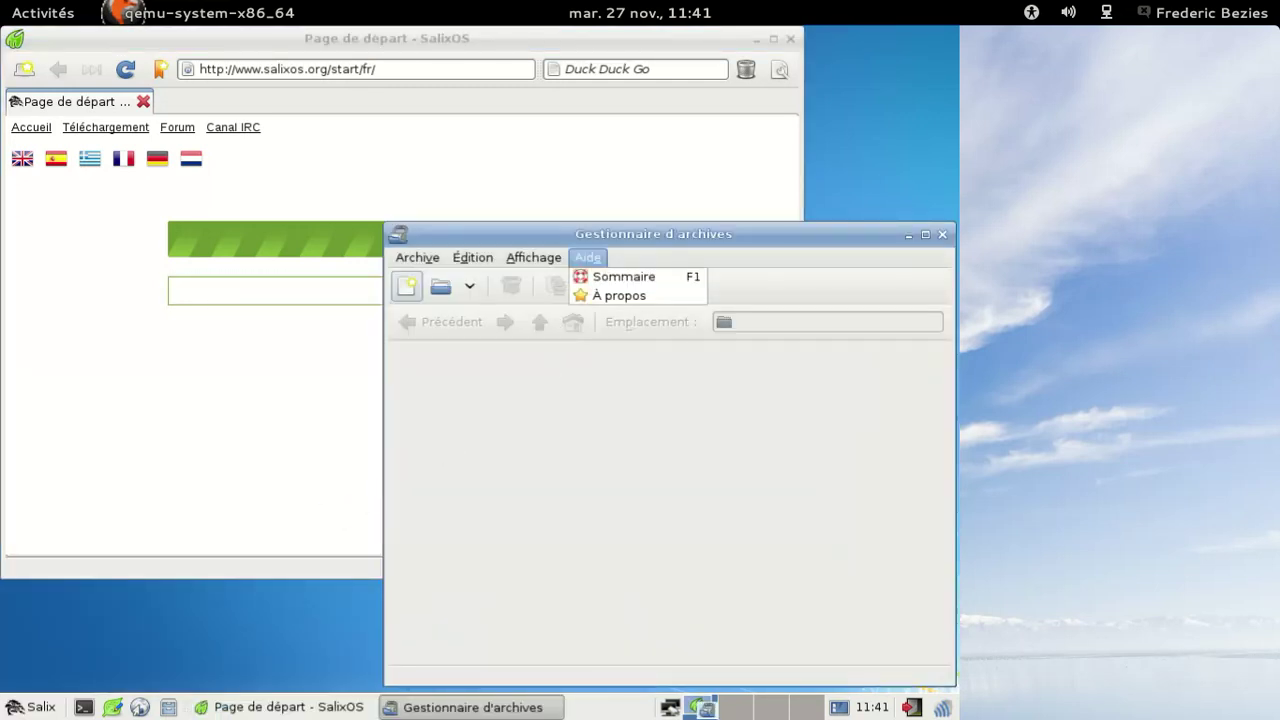
pyautogui.click(594, 297)
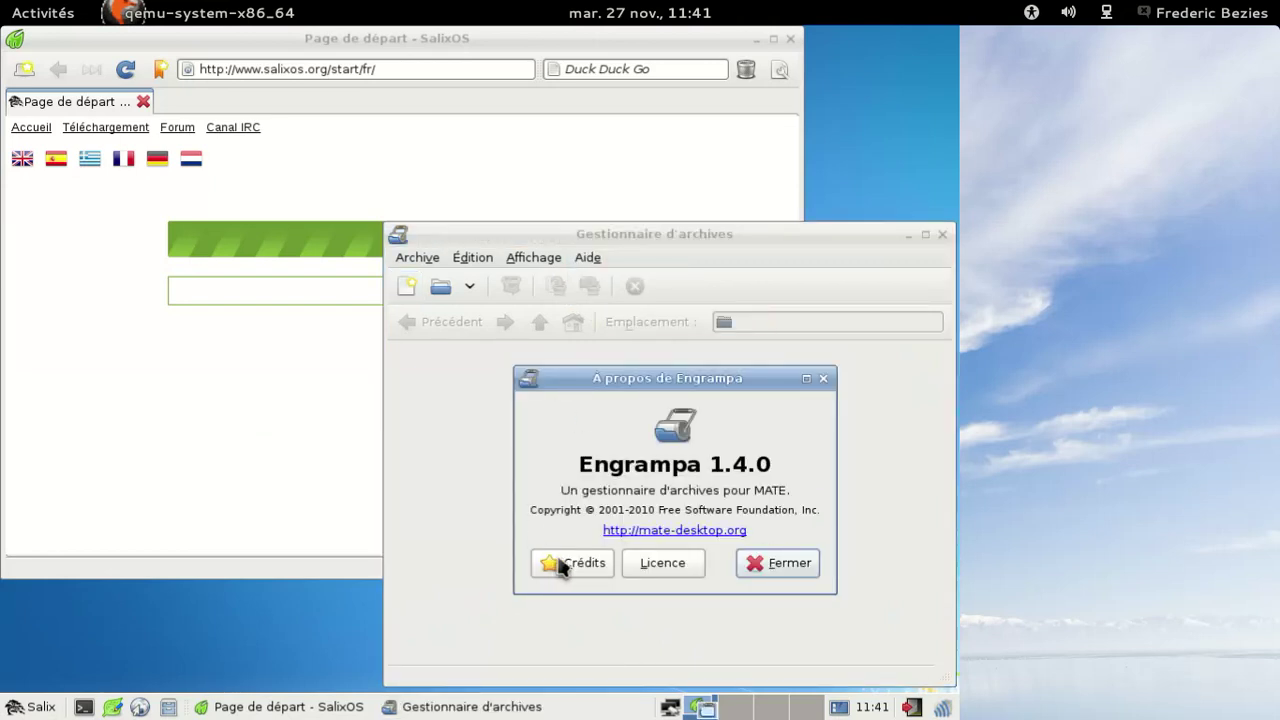
pyautogui.click(773, 564)
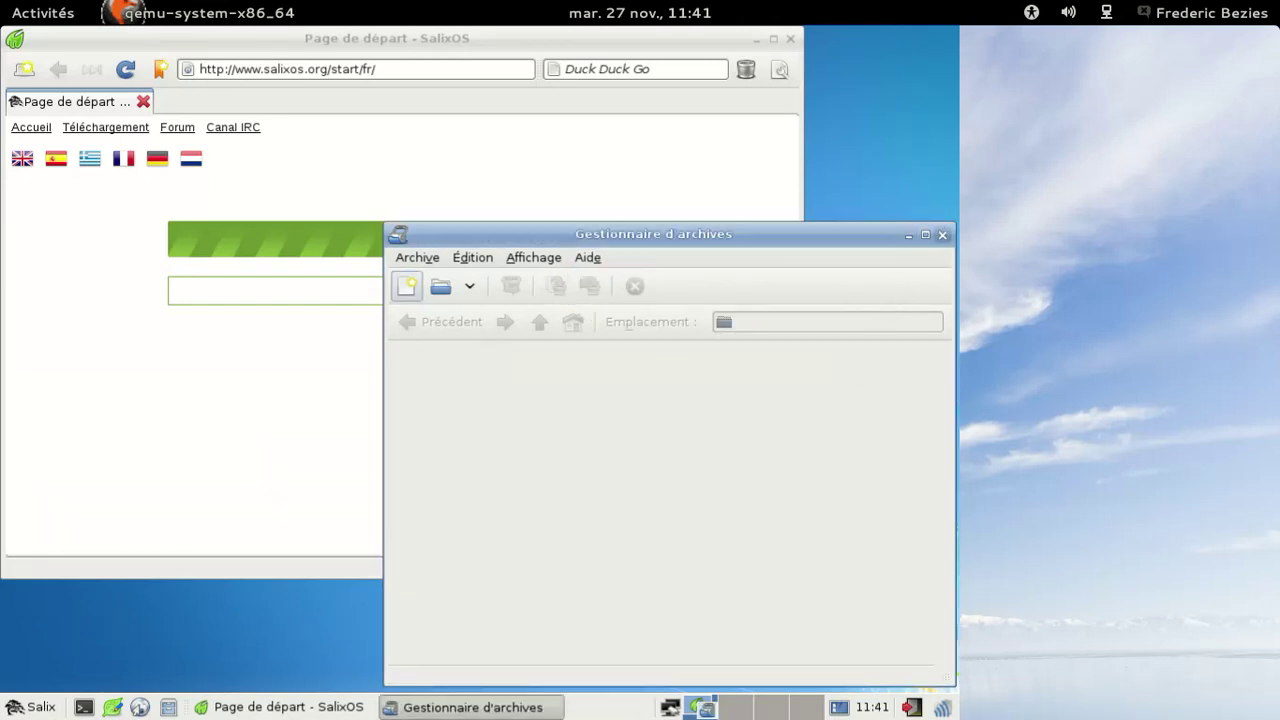
# Close the archive manager, view the Midori browser's About information, and close the dialog
pyautogui.click(941, 235)
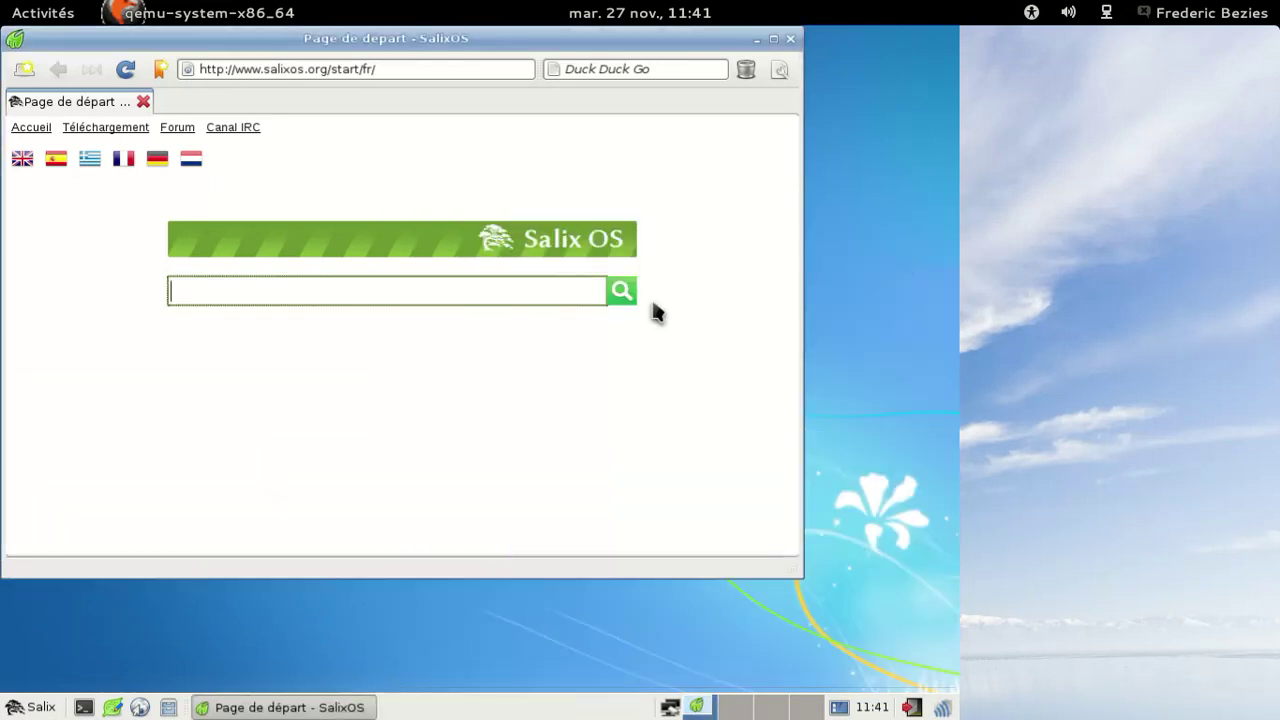
pyautogui.click(780, 69)
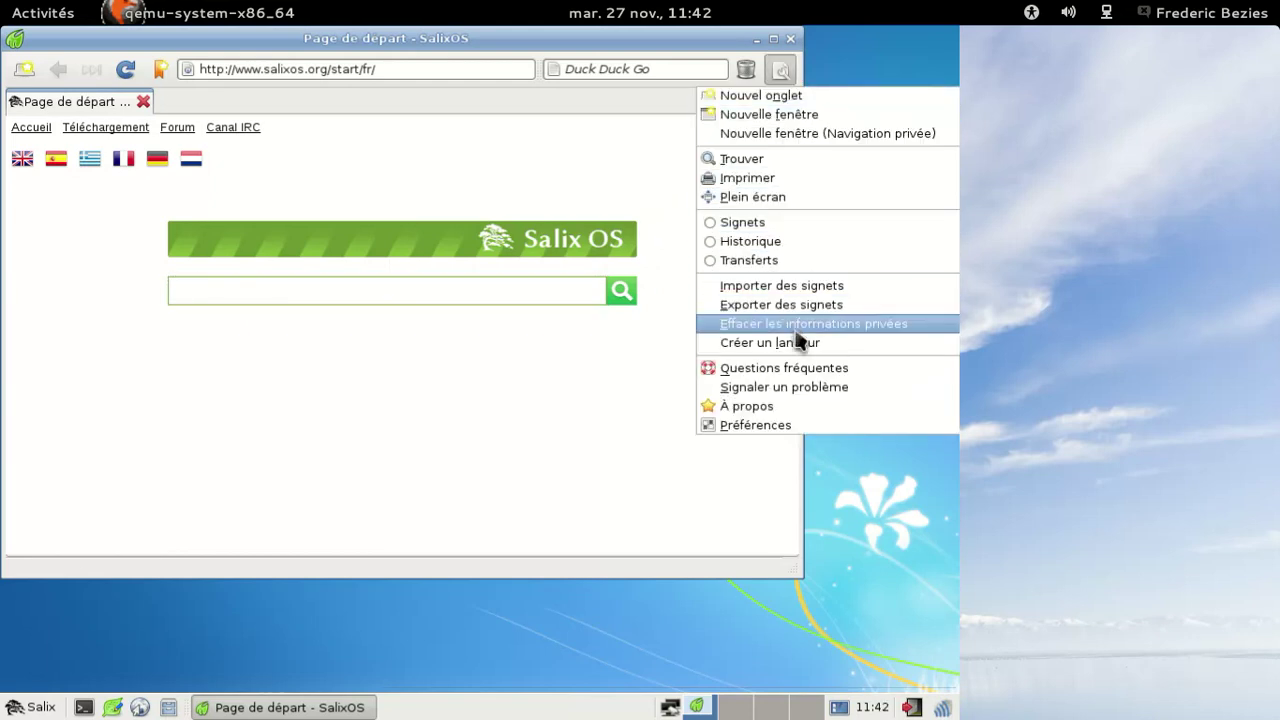
pyautogui.click(805, 408)
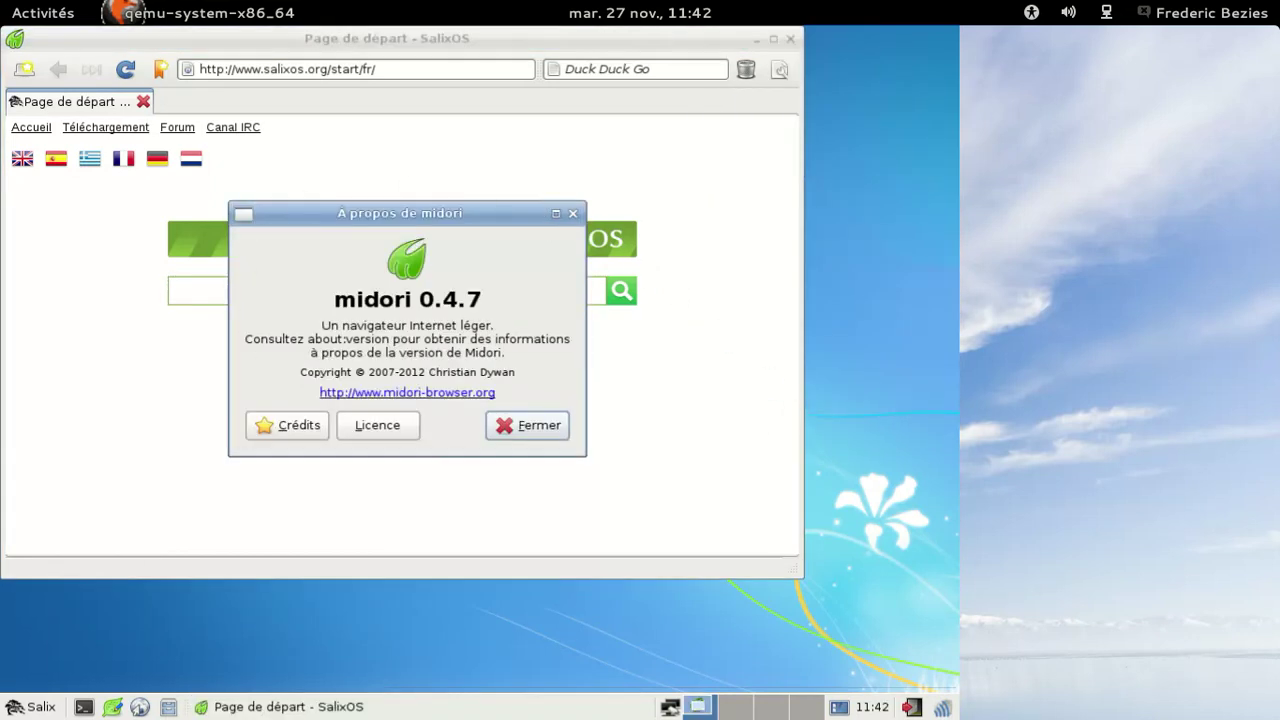
pyautogui.click(510, 428)
# Load html5test.com in Midori to check the browser's HTML5 support score
pyautogui.click(400, 64)
pyautogui.hotkey('ctrl', 'a')
pyautogui.write('htm')
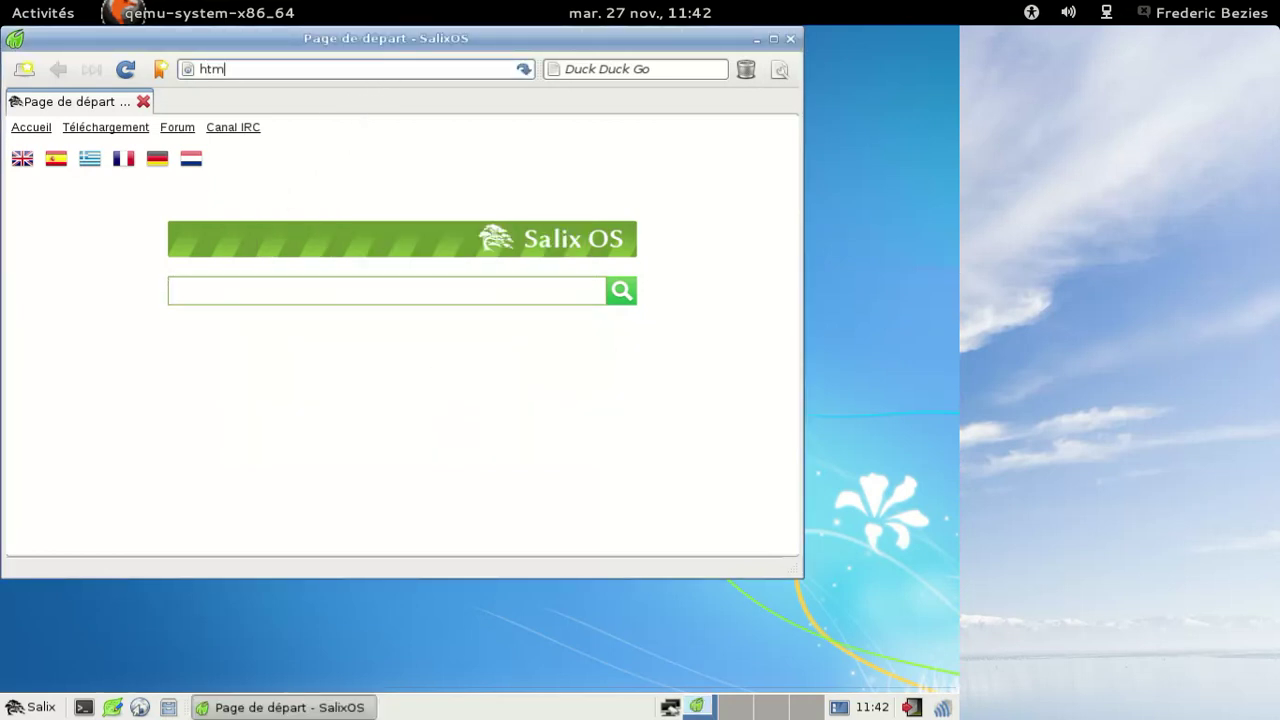
pyautogui.write('l5test.com')
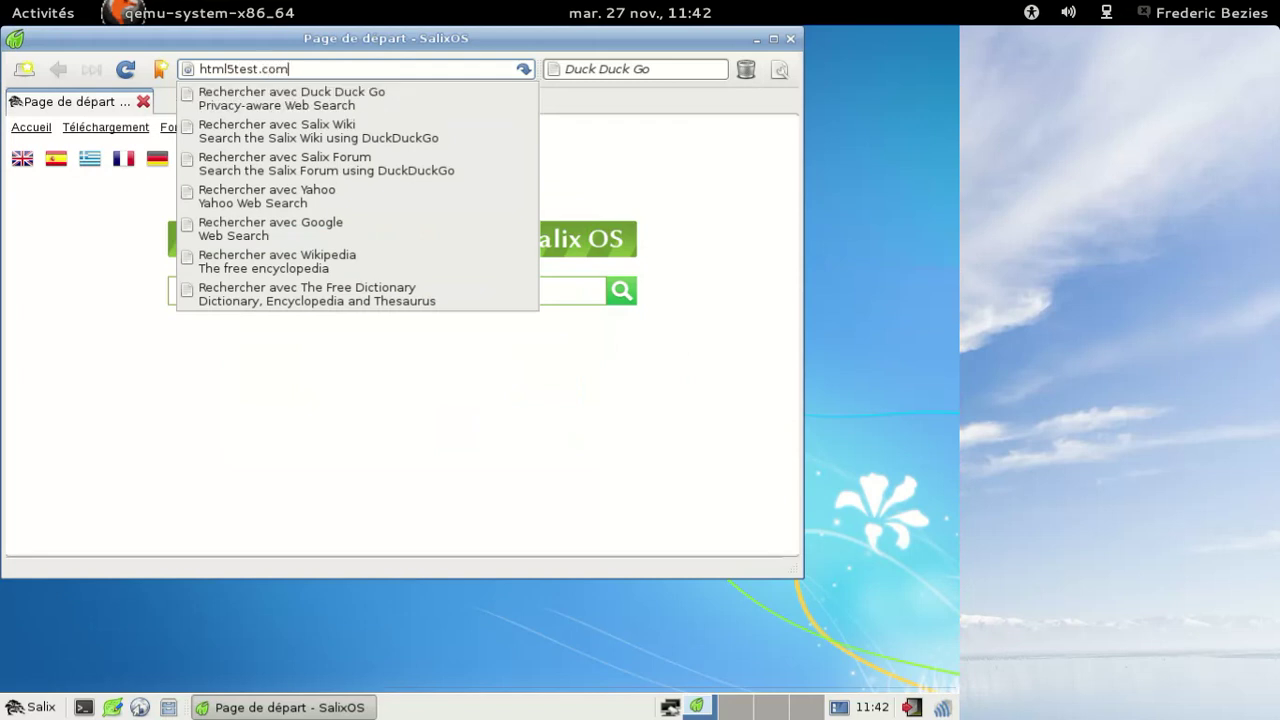
pyautogui.press('Return')
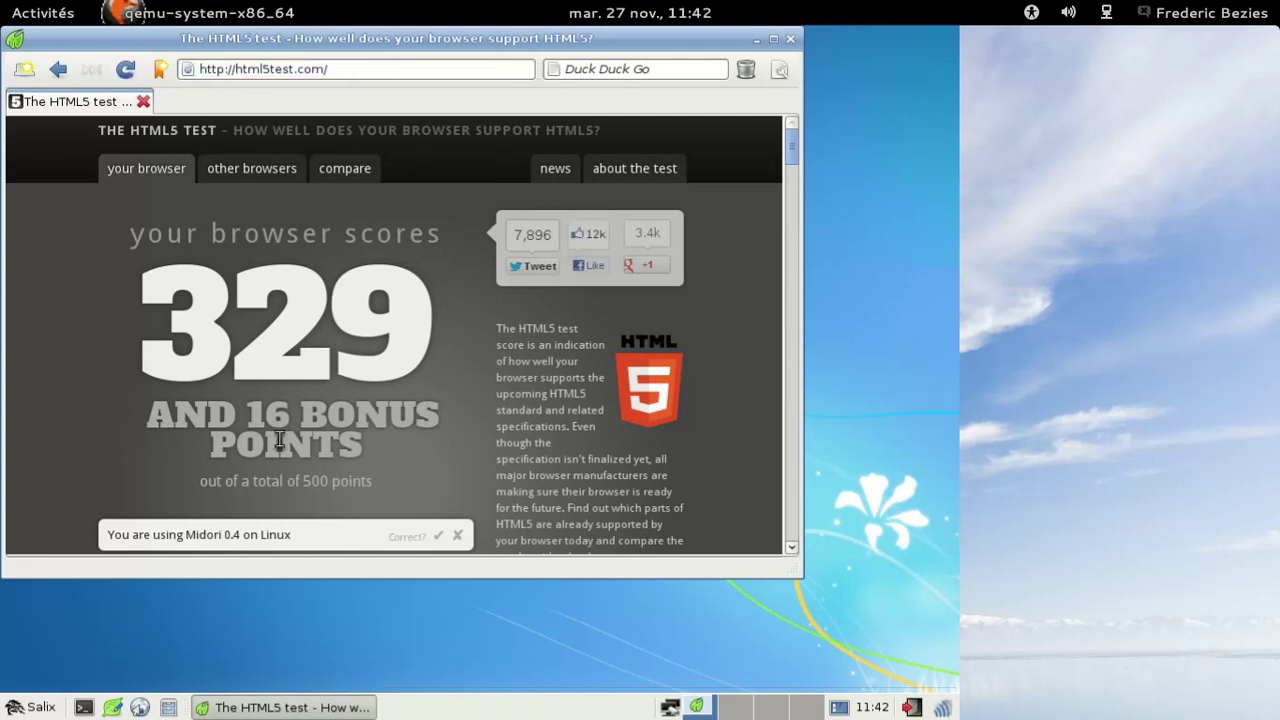
pyautogui.click(437, 537)
# Replace the HTML5 test tab with a new one and load fr.youtube.com in it
pyautogui.click(24, 69)
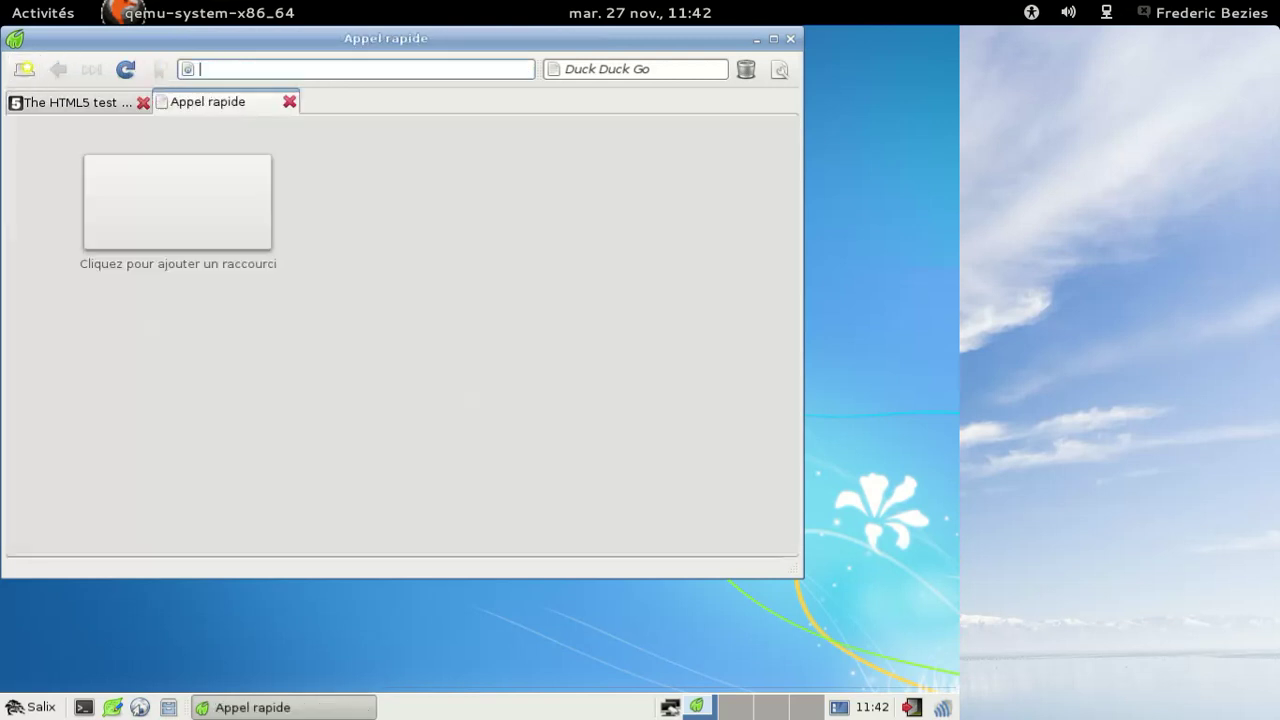
pyautogui.click(143, 103)
pyautogui.write('fr.y')
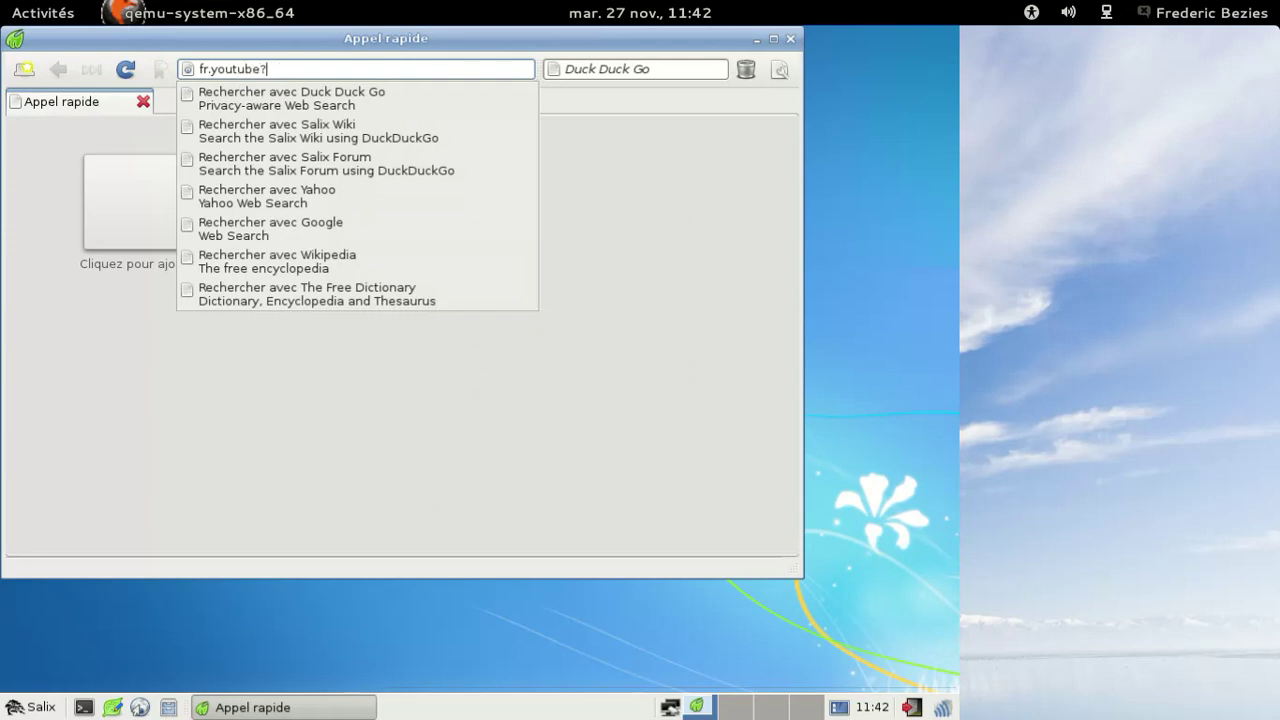
pyautogui.write('outube.com')
pyautogui.press('Return')
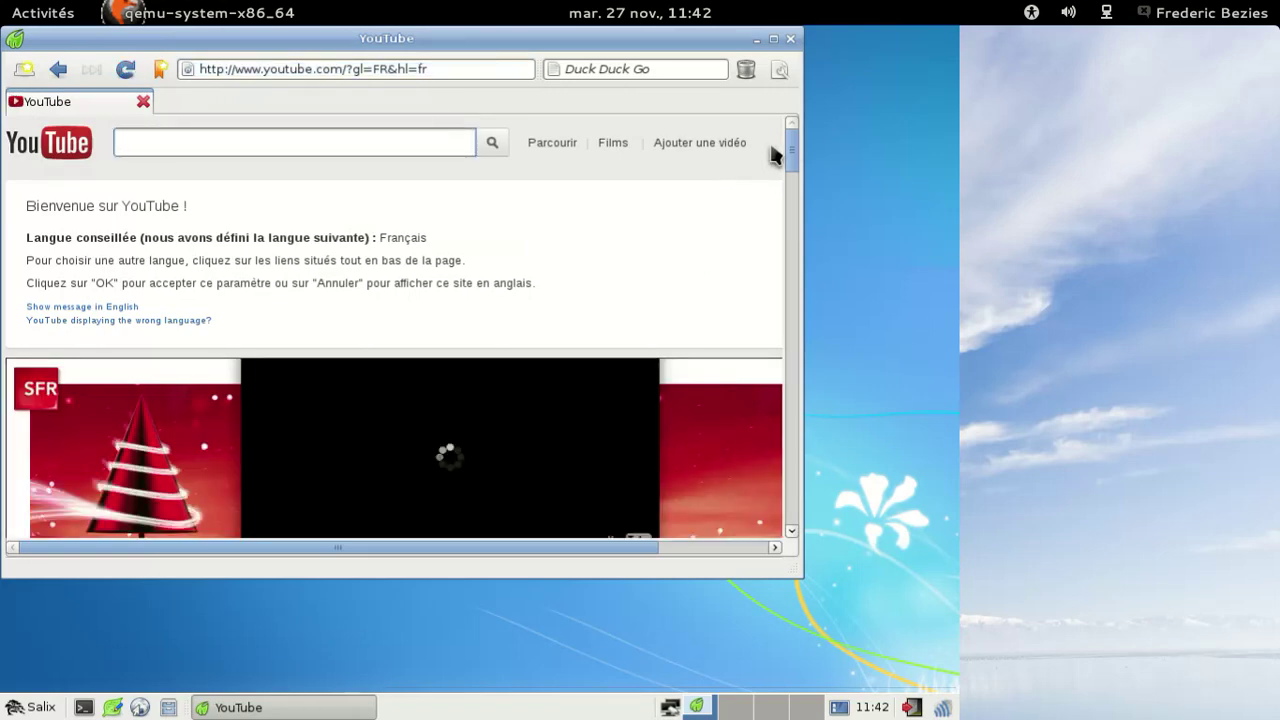
# Browse the YouTube home page and open the video "Joueur du Grenier - Hors série - Dessins animés"
pyautogui.moveTo(794, 148); pyautogui.dragTo(794, 190)
pyautogui.scroll(-4, 524, 342)
pyautogui.scroll(4, 524, 342)
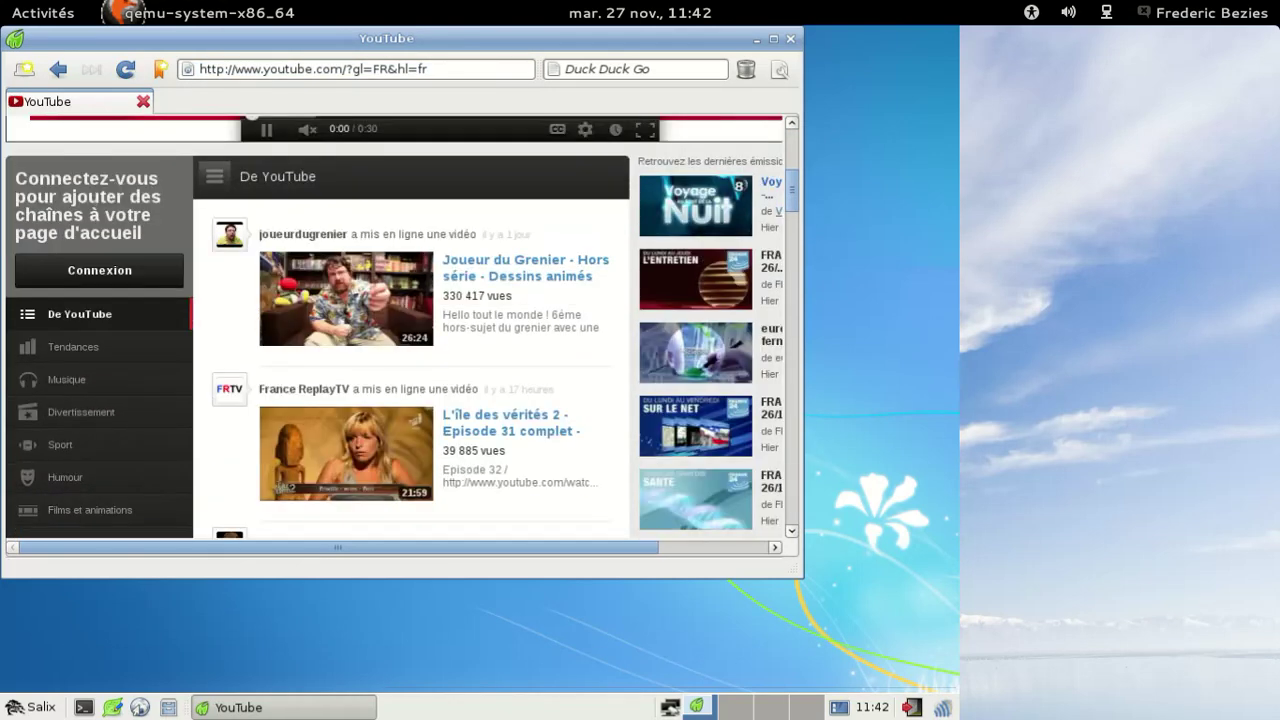
pyautogui.click(388, 420)
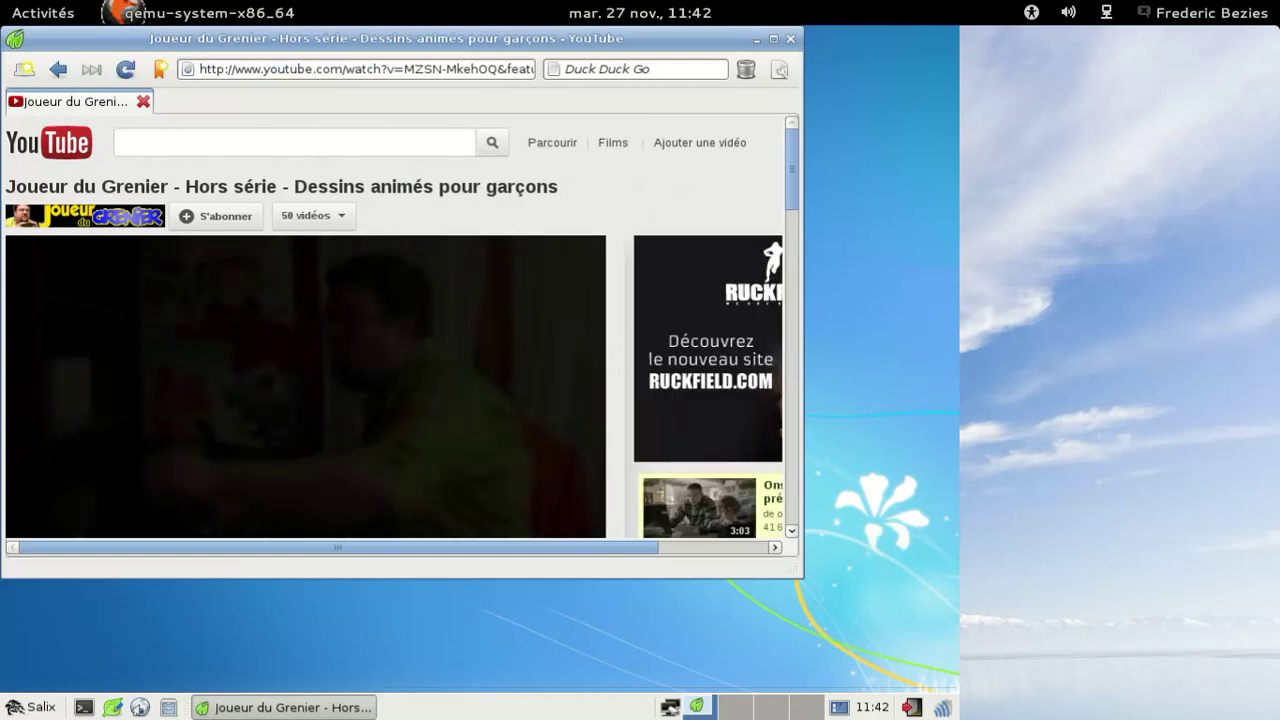
# Open the About page of Adobe Flash Player from the playing video and check its version information
pyautogui.rightClick(335, 352)
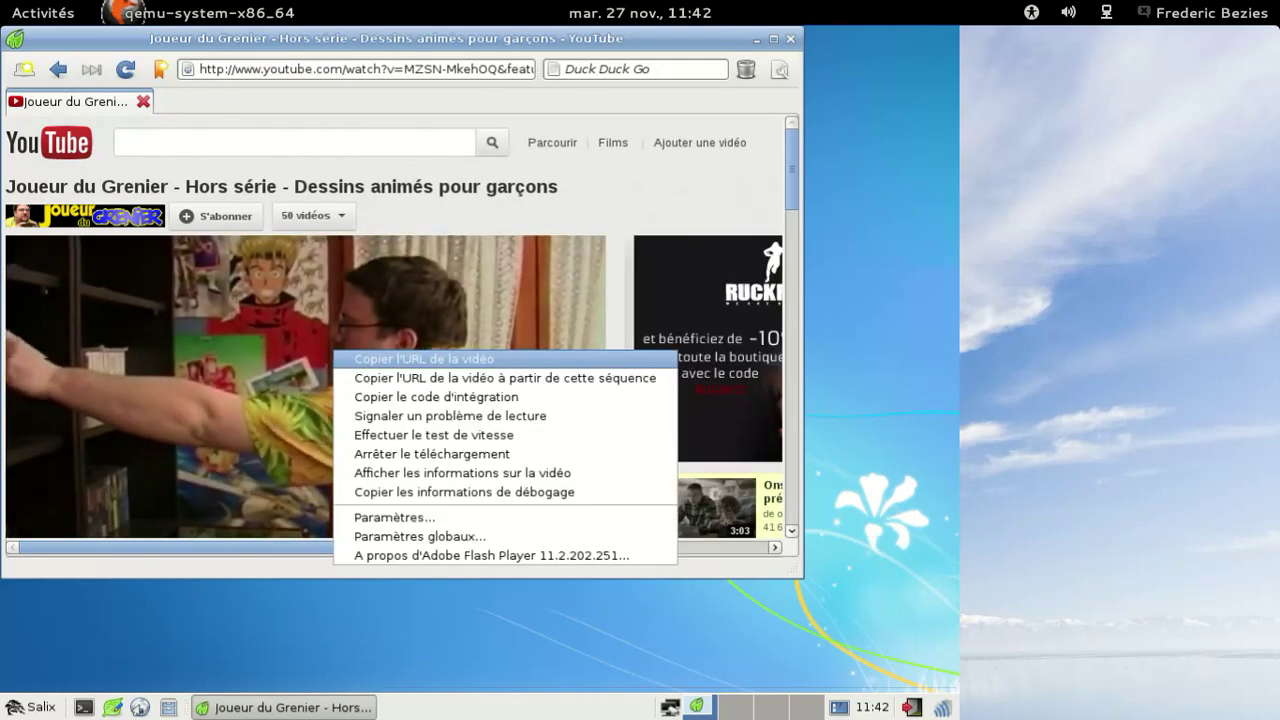
pyautogui.click(409, 556)
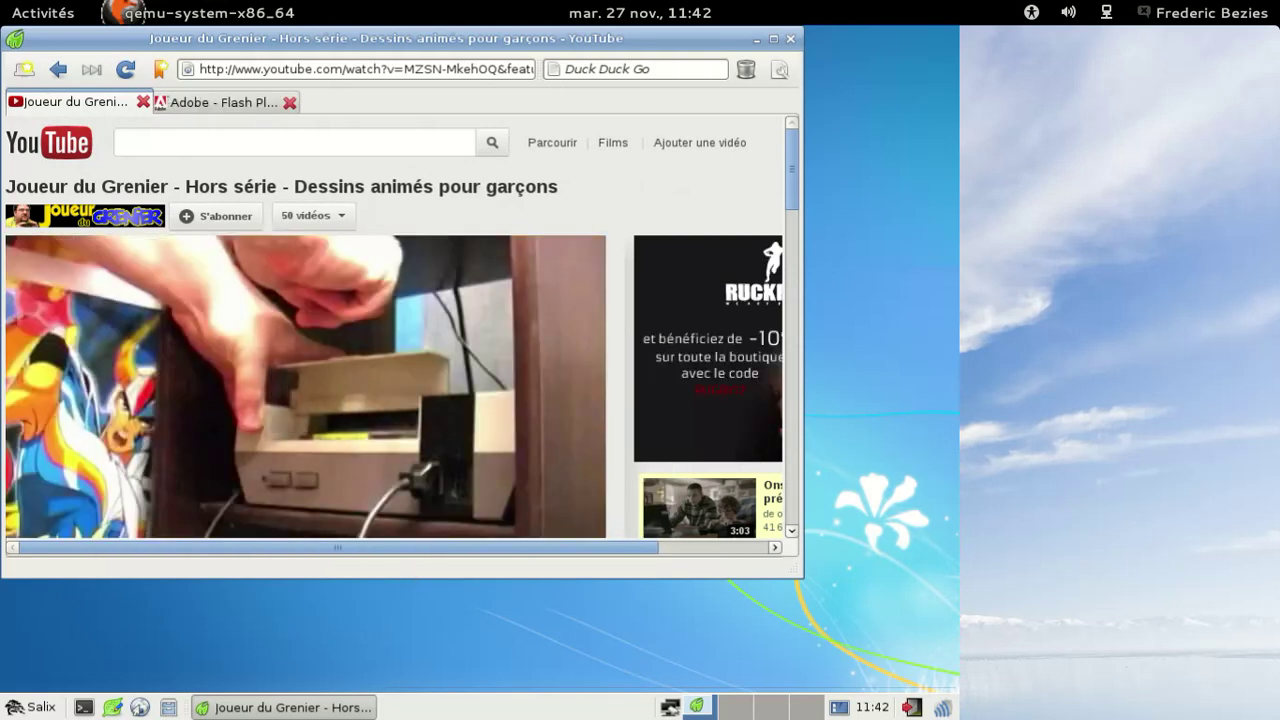
pyautogui.scroll(-10, 790, 165)
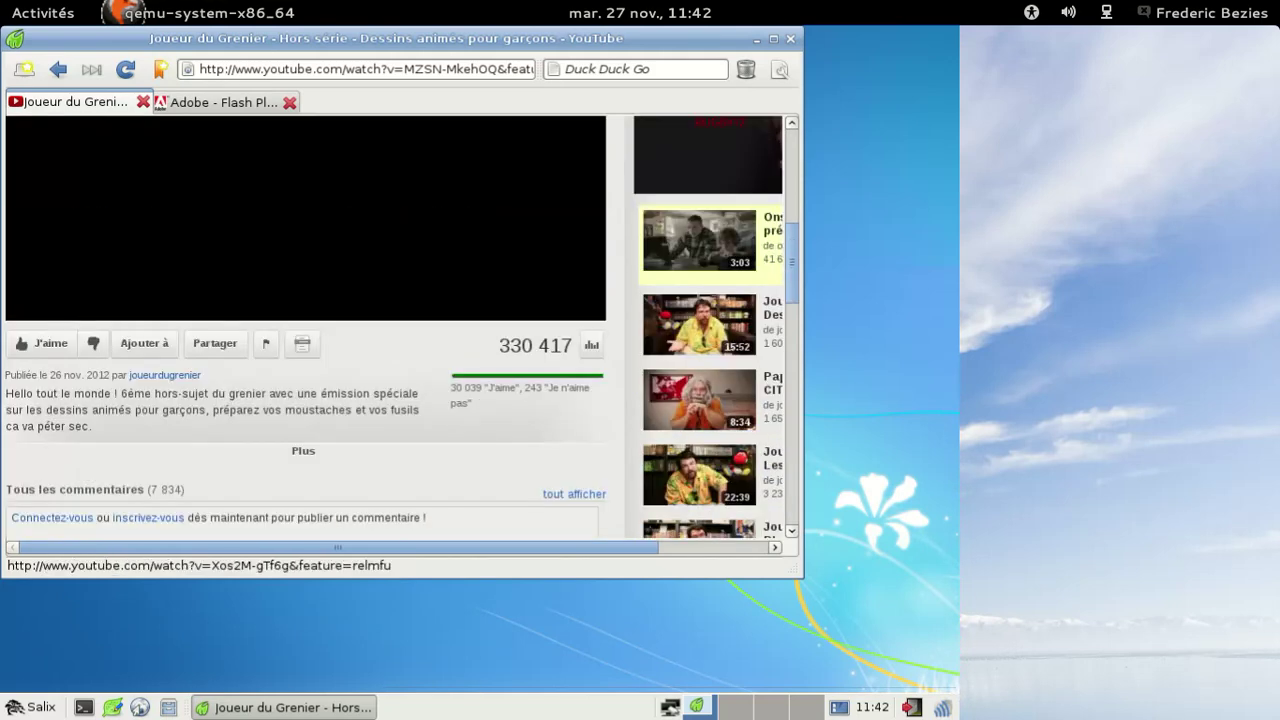
pyautogui.scroll(10, 700, 175)
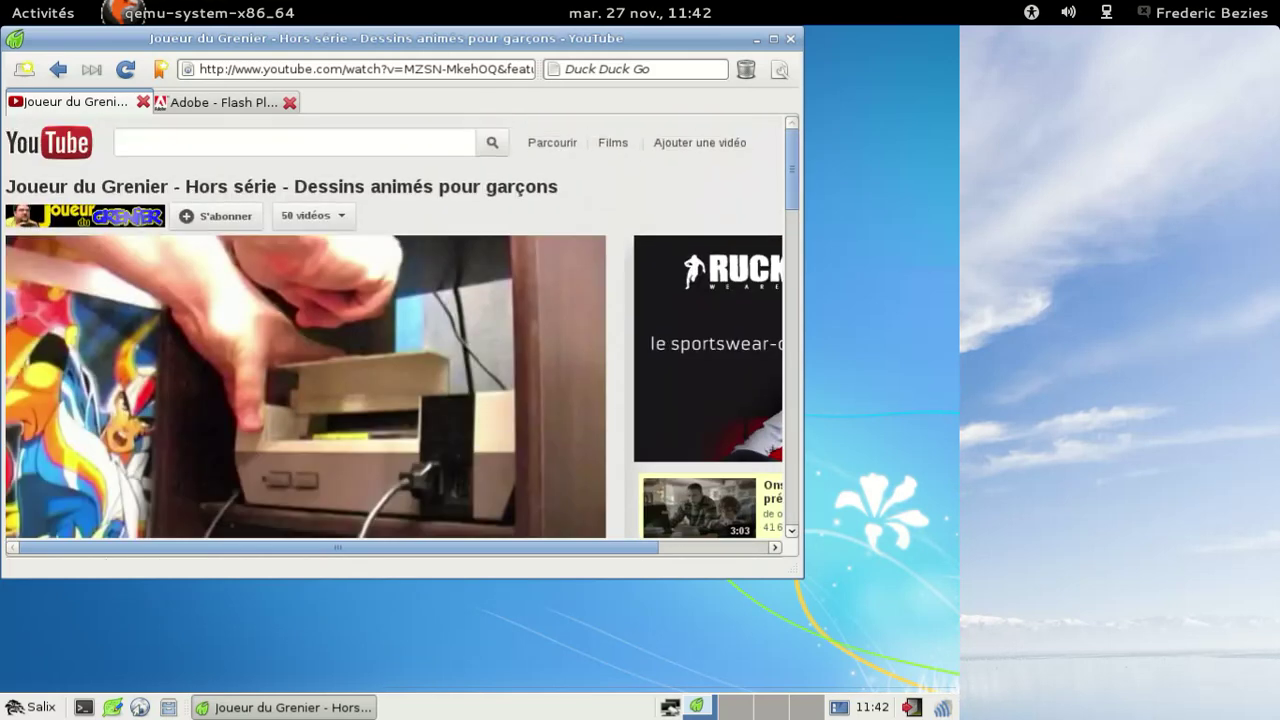
pyautogui.click(255, 102)
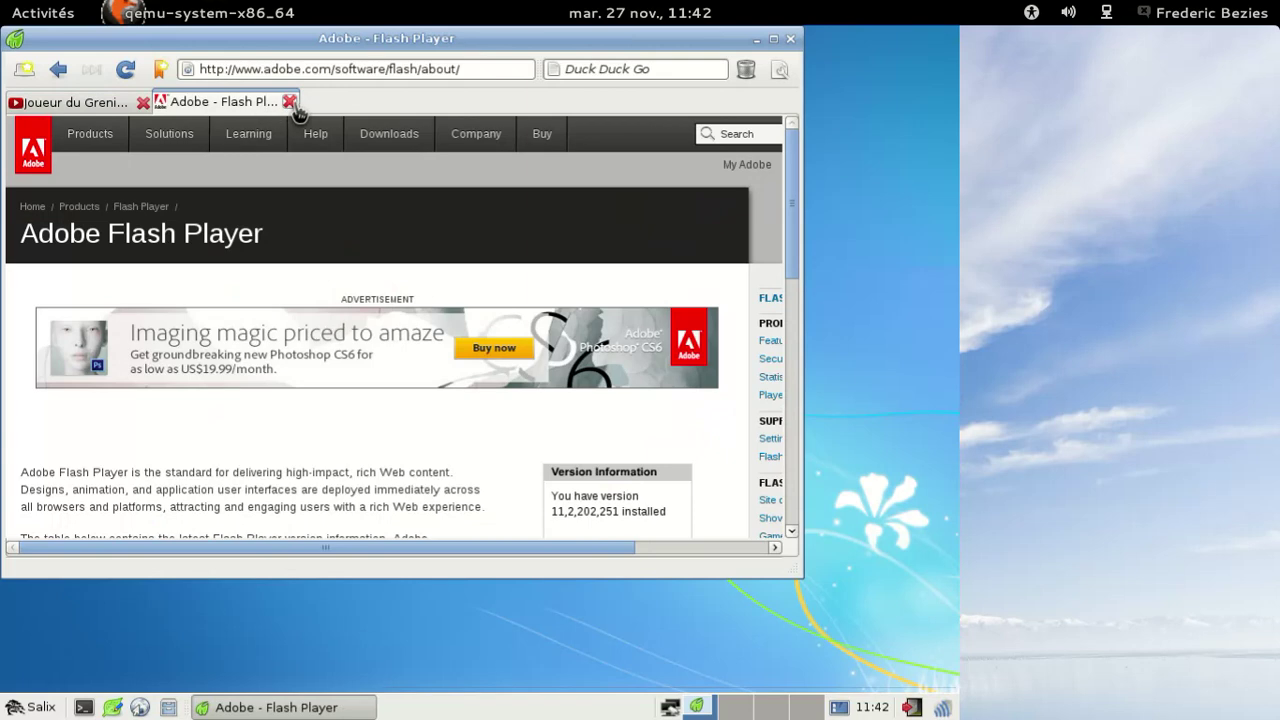
# Close the Flash Player tab, restore the browser window's size, and quit Midori
pyautogui.click(290, 101)
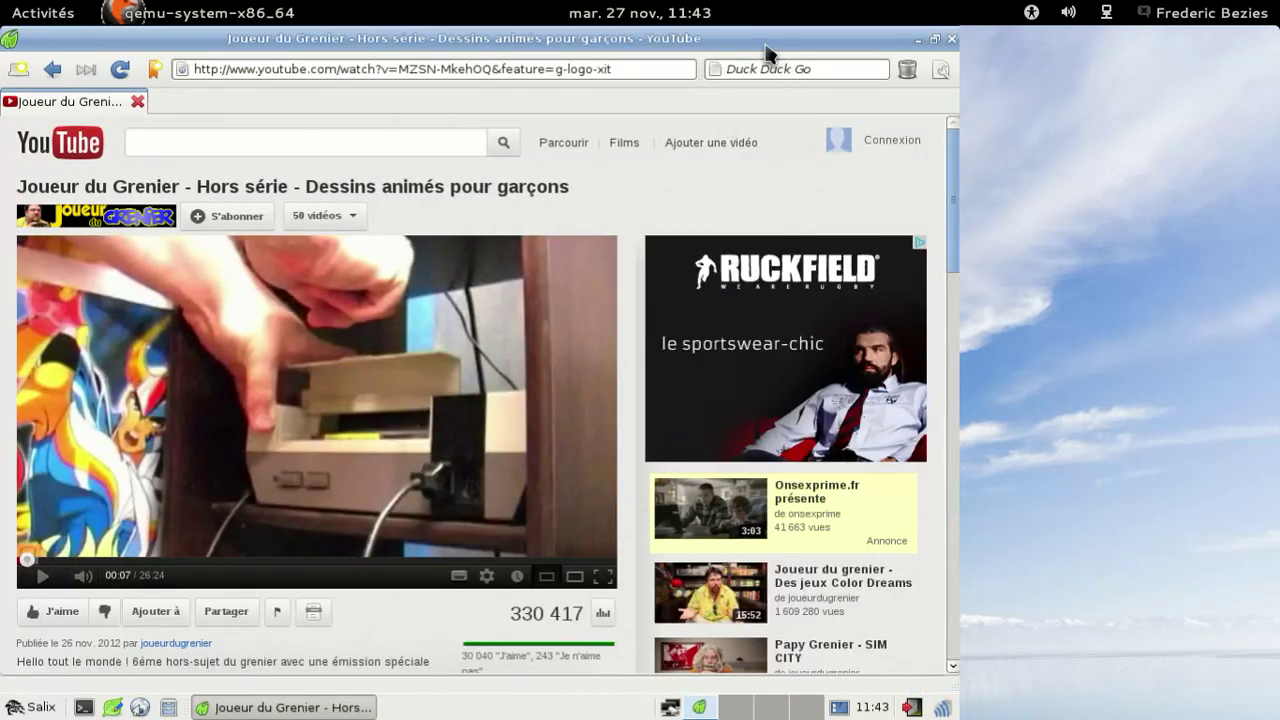
pyautogui.doubleClick(768, 44)
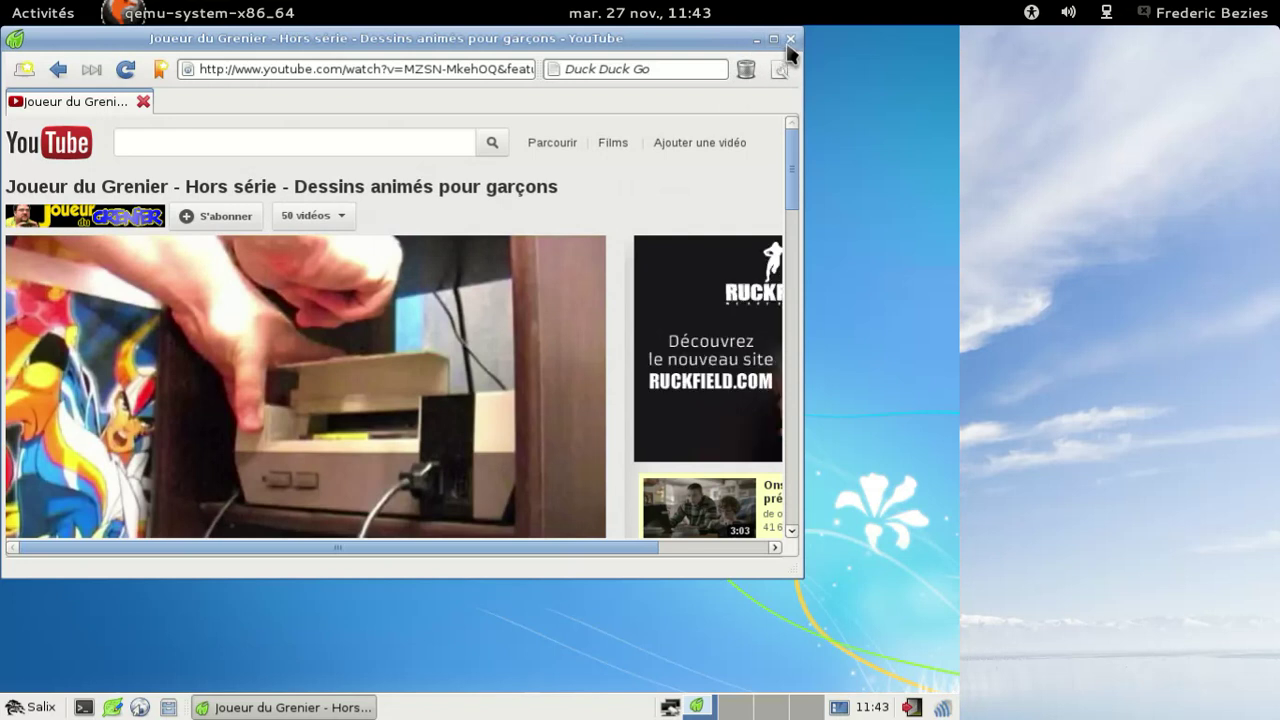
pyautogui.click(790, 39)
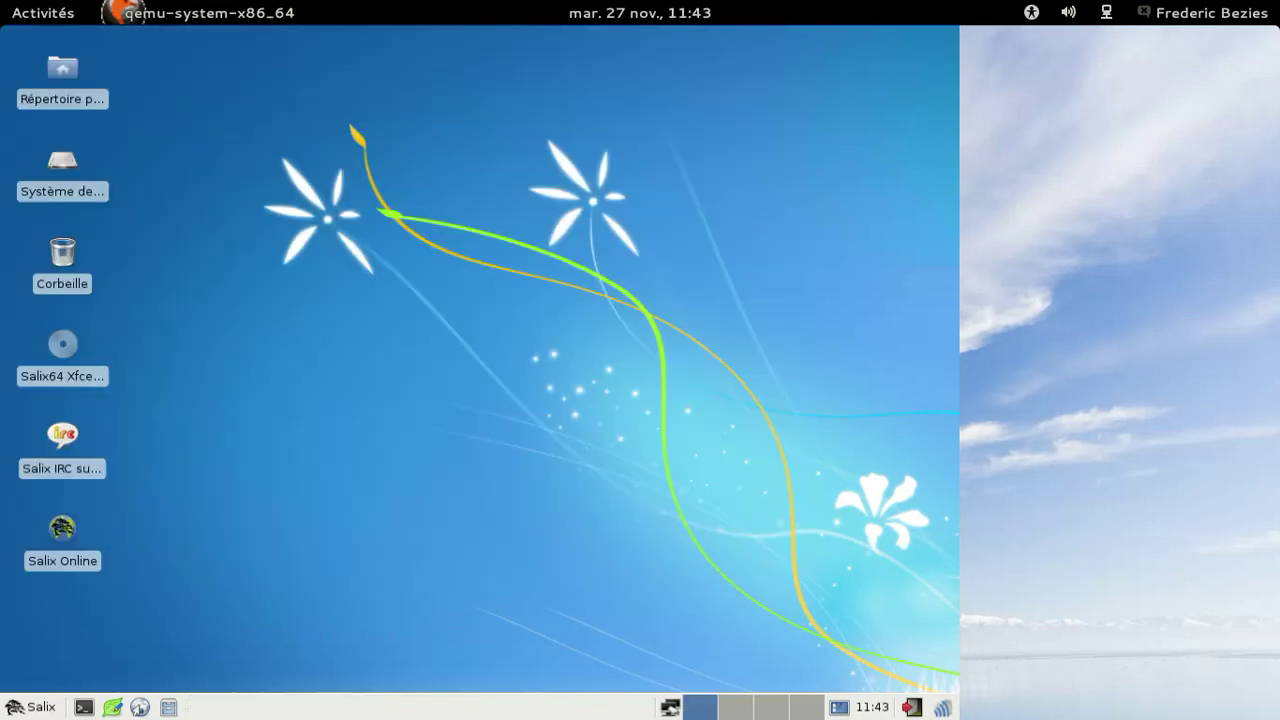
# Open the terminal emulator, view its About information, and close it
pyautogui.click(85, 707)
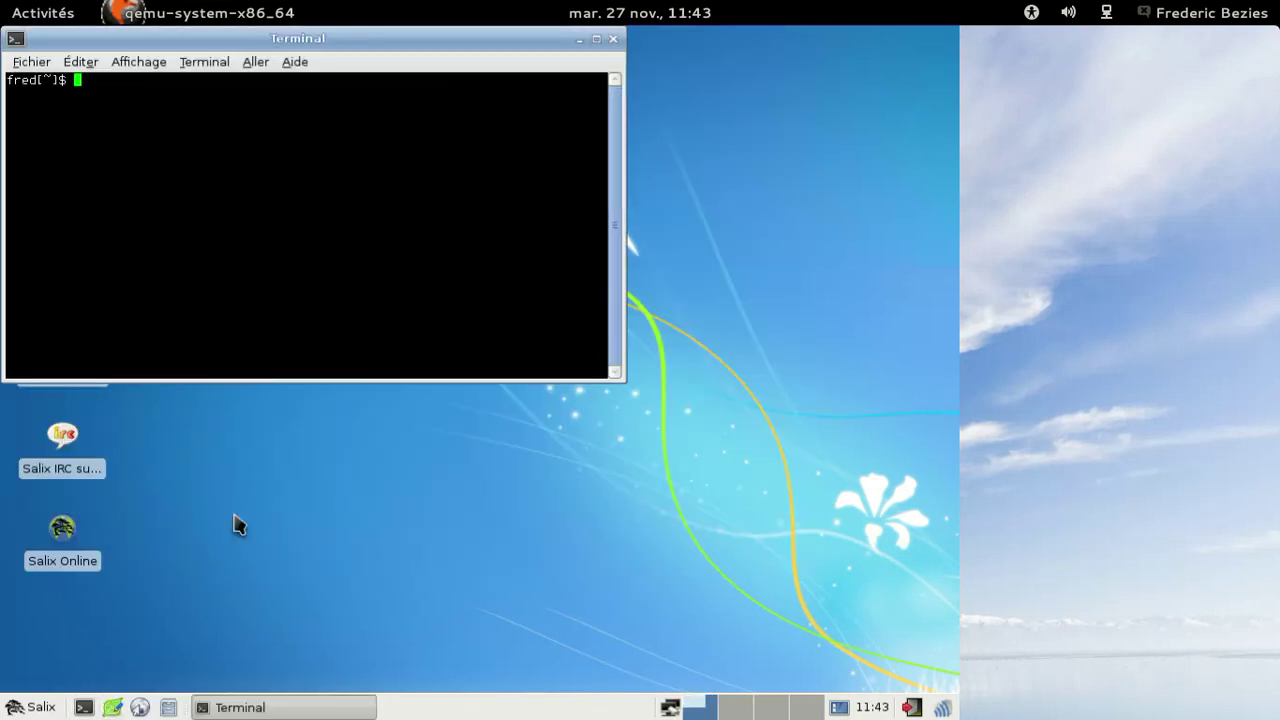
pyautogui.click(296, 62)
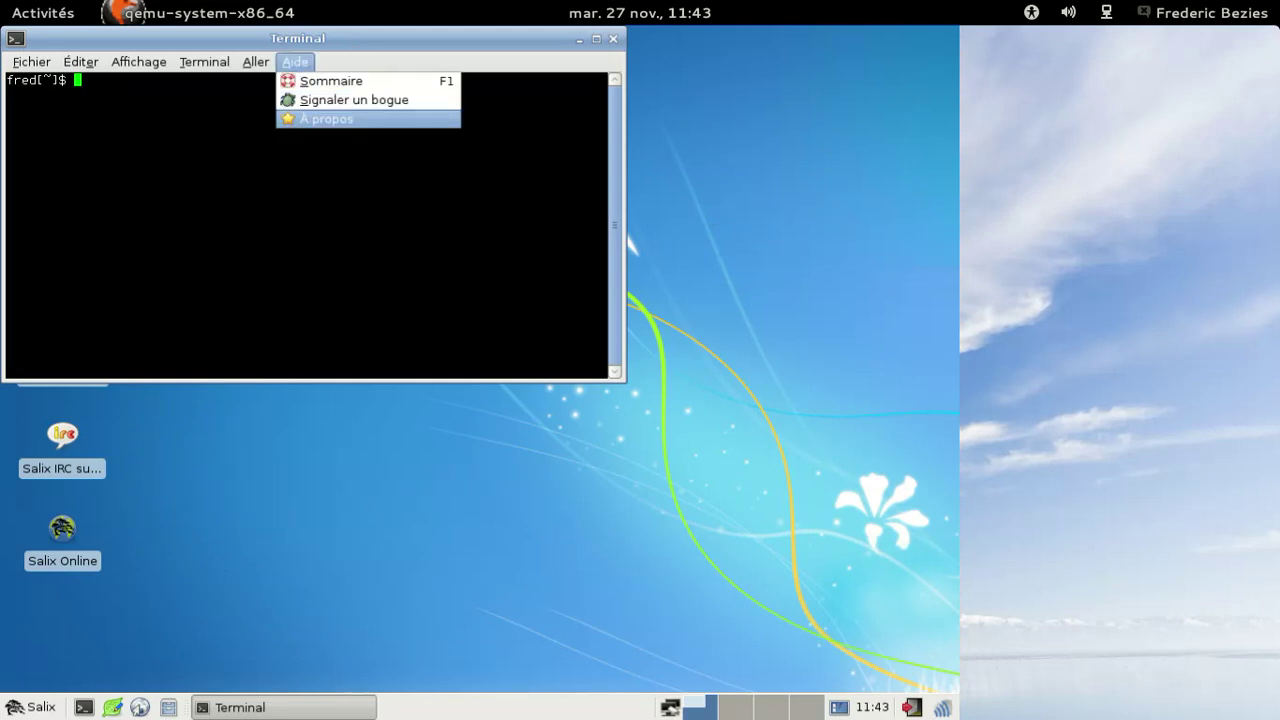
pyautogui.click(310, 120)
pyautogui.click(387, 350)
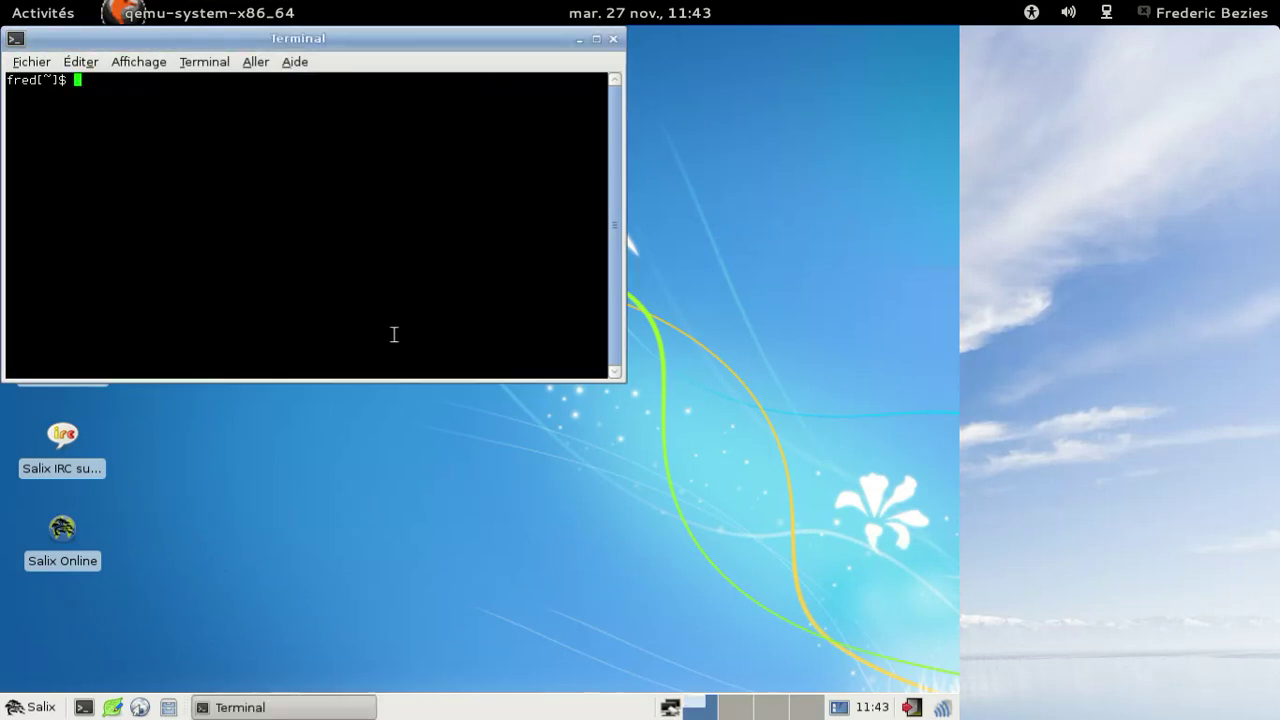
pyautogui.click(613, 39)
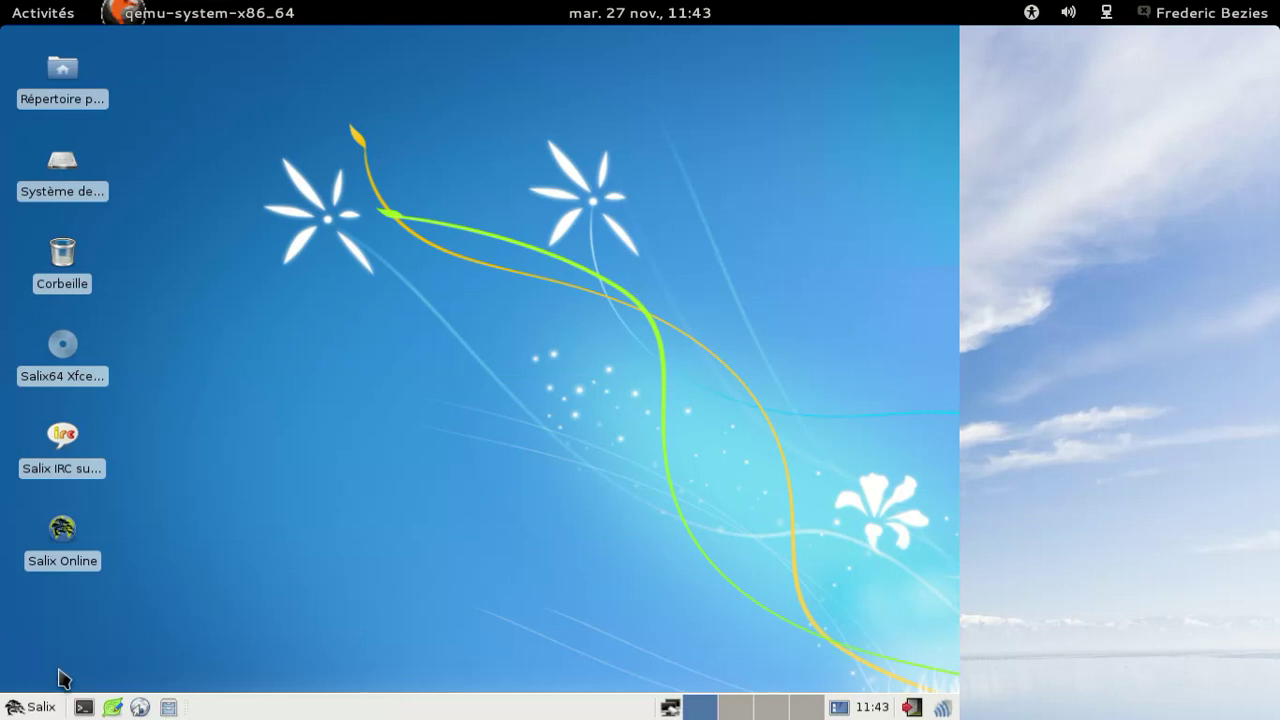
# Launch Asunder from the multimedia applications, view its About information, and close the dialog
pyautogui.click(32, 707)
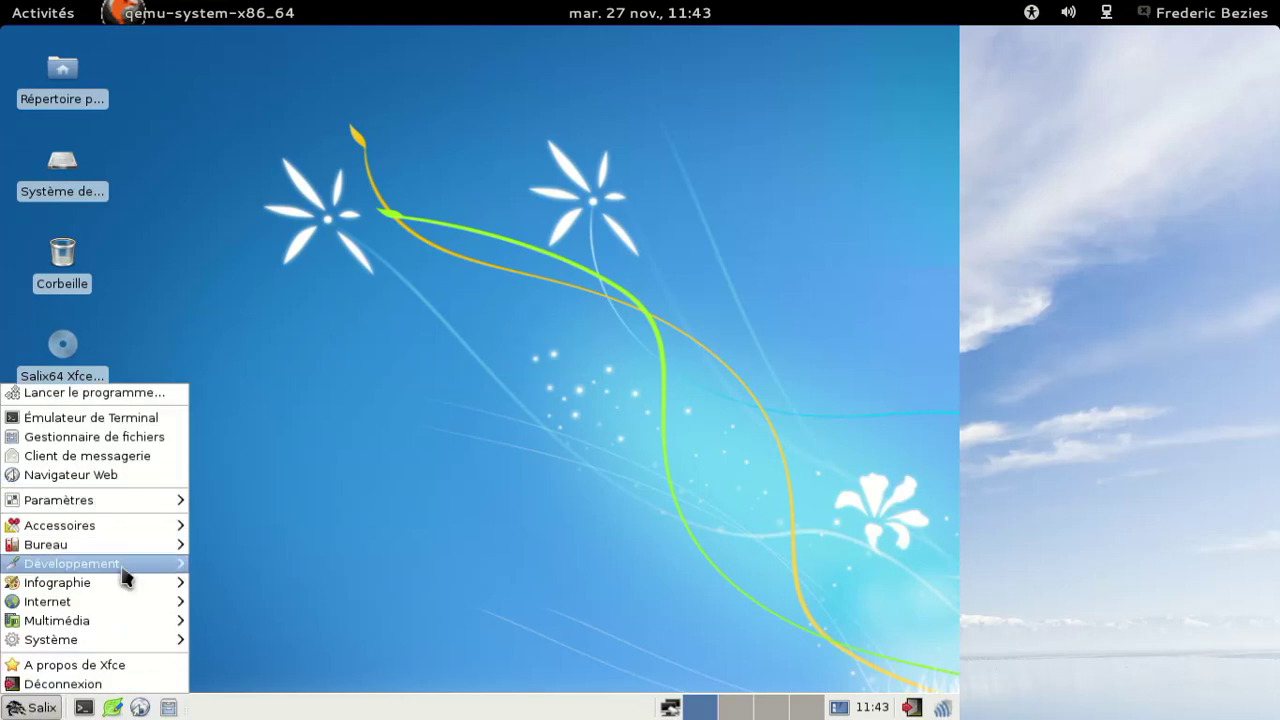
pyautogui.moveTo(111, 622)
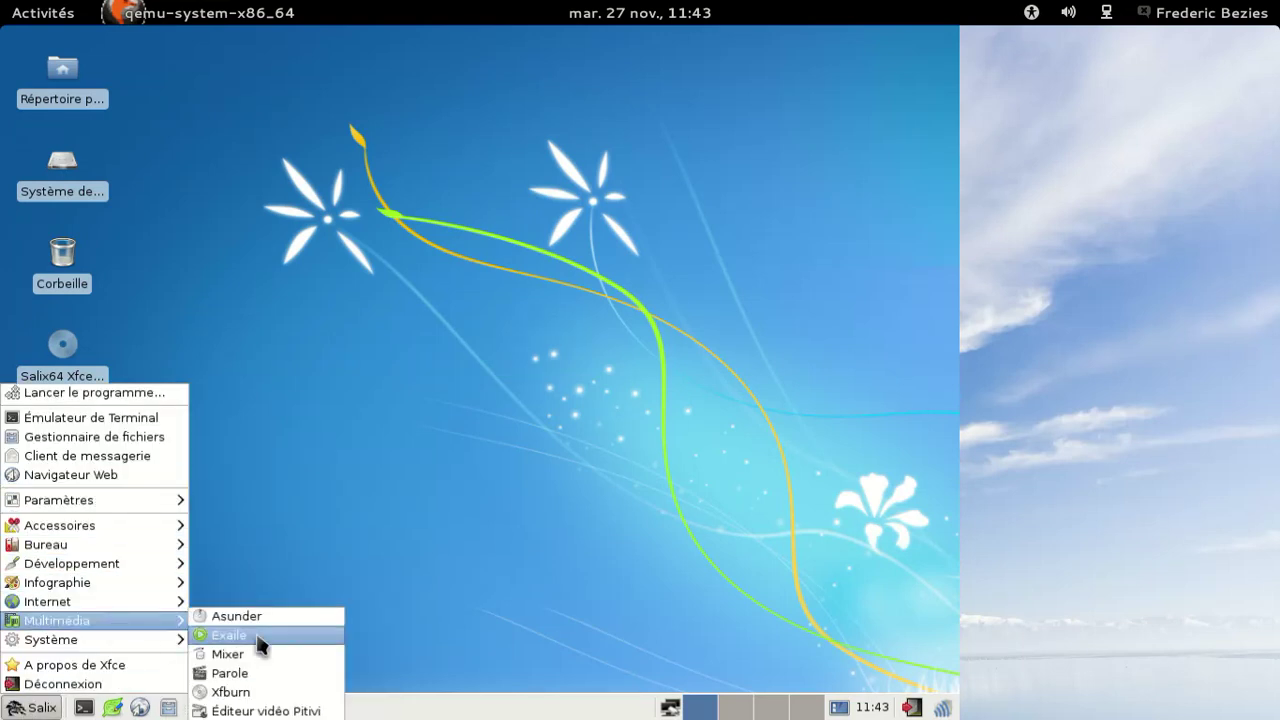
pyautogui.click(250, 616)
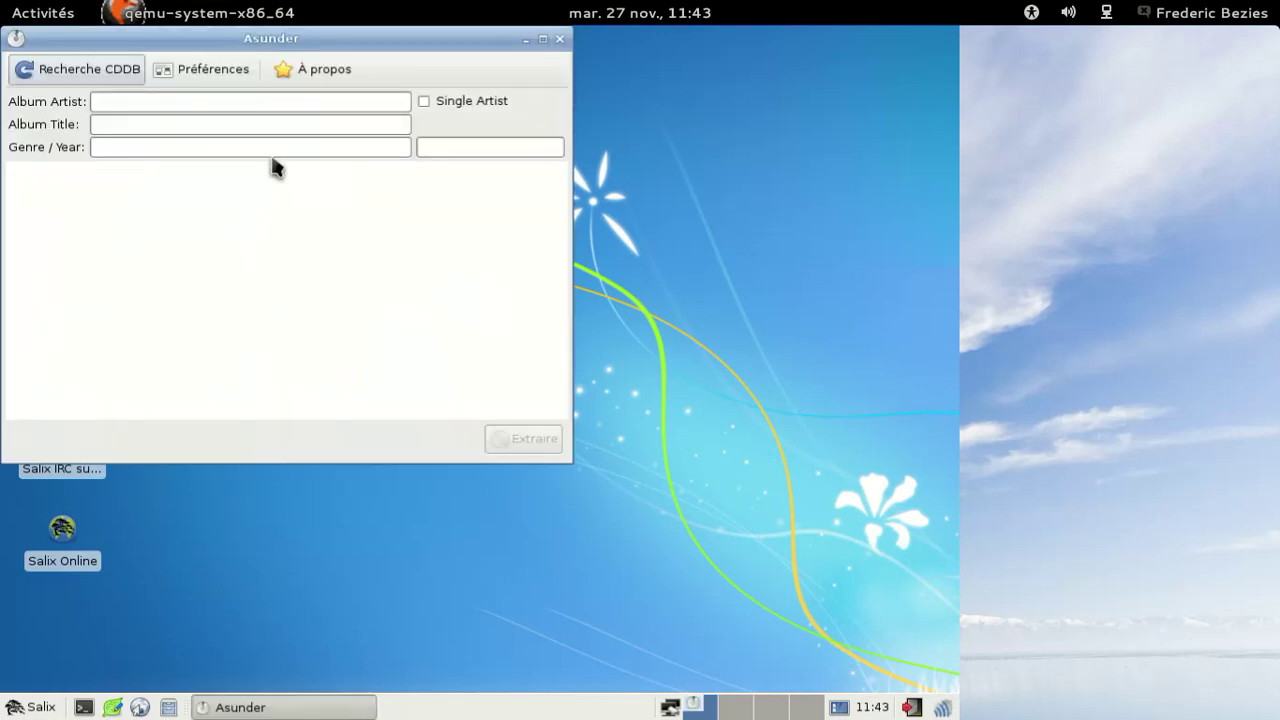
pyautogui.click(325, 70)
pyautogui.click(395, 352)
# Set the destination folder to Musique in Asunder's general preferences
pyautogui.click(200, 69)
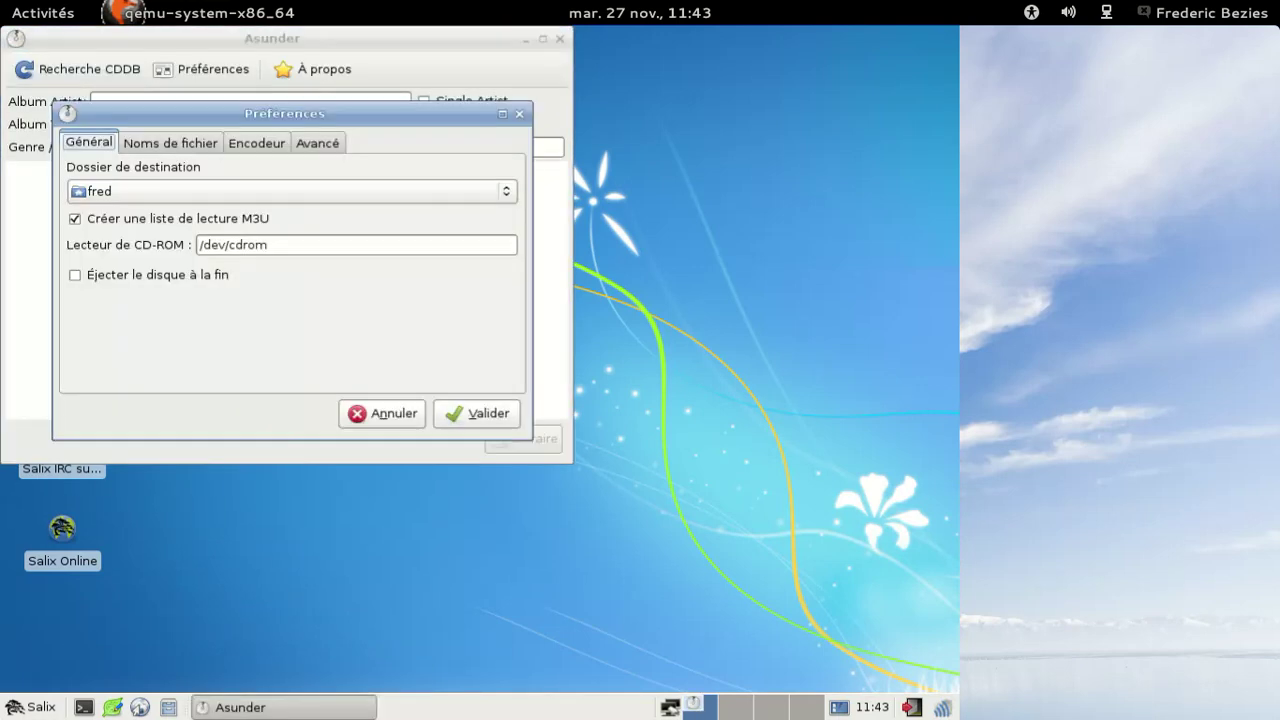
pyautogui.click(188, 143)
pyautogui.click(109, 143)
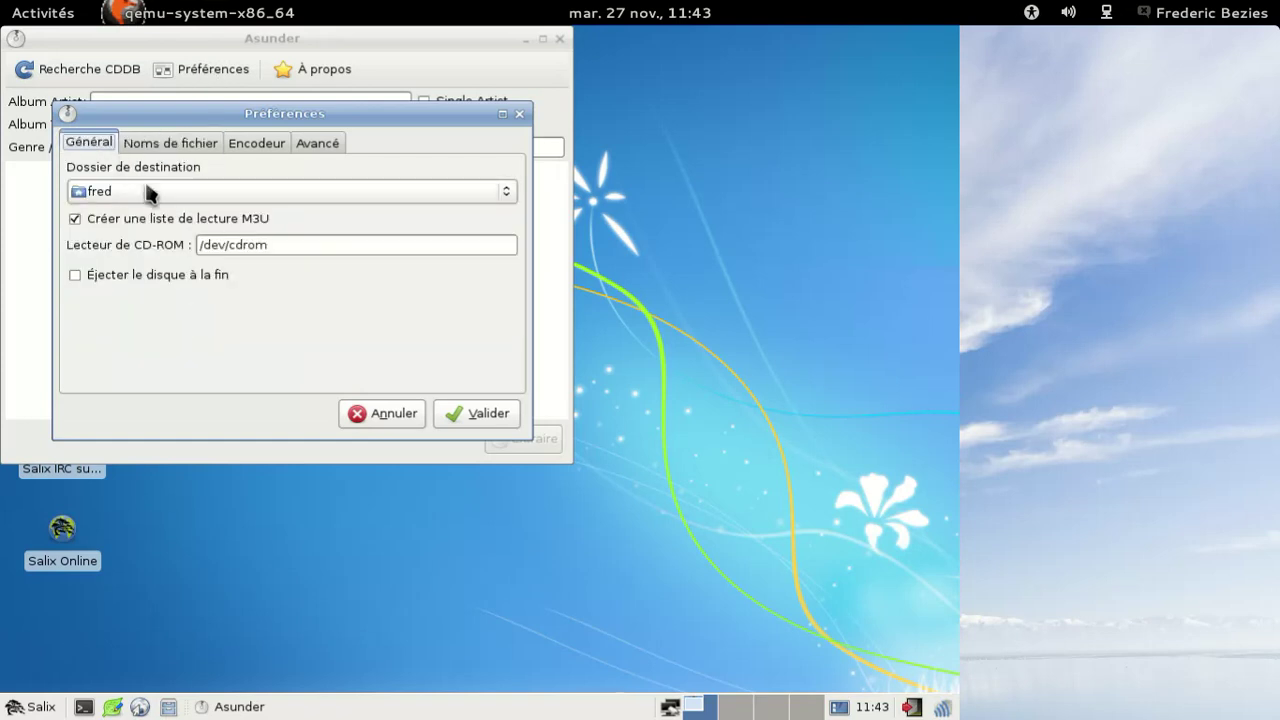
pyautogui.click(149, 191)
pyautogui.click(137, 333)
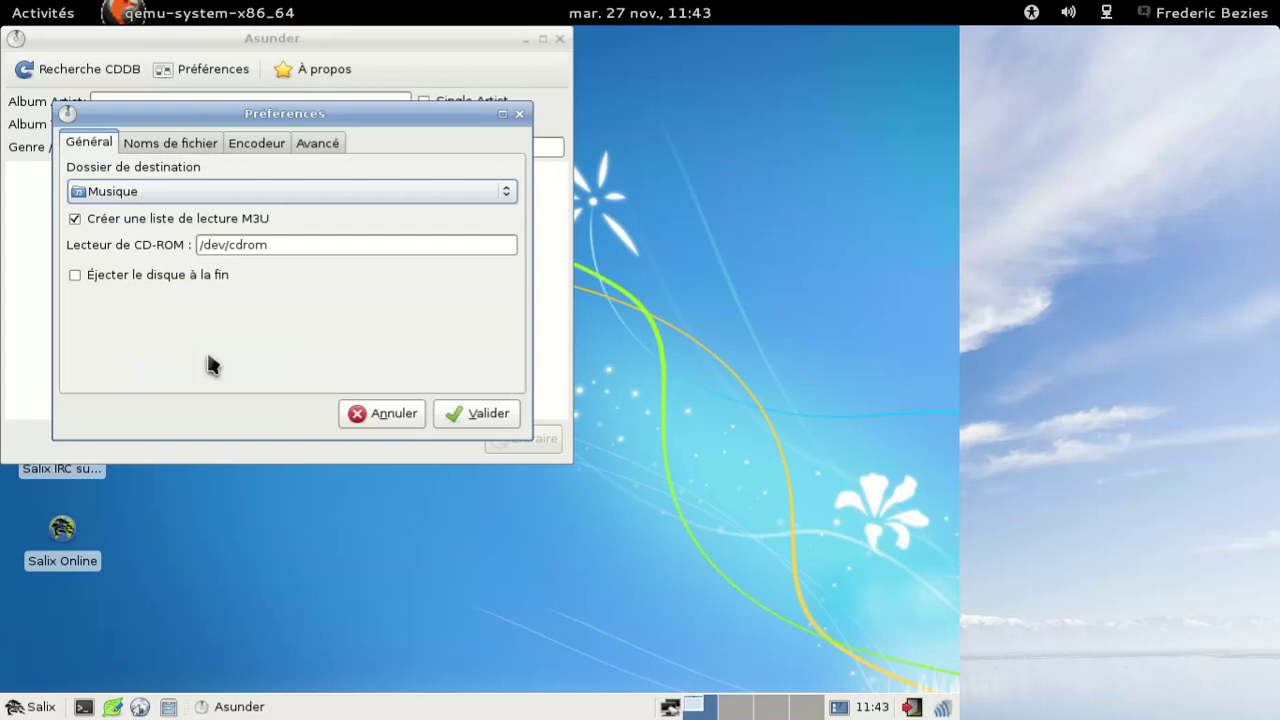
# Enable FLAC lossless compression in the encoder preferences and expand the additional formats and proprietary encoders
pyautogui.click(172, 145)
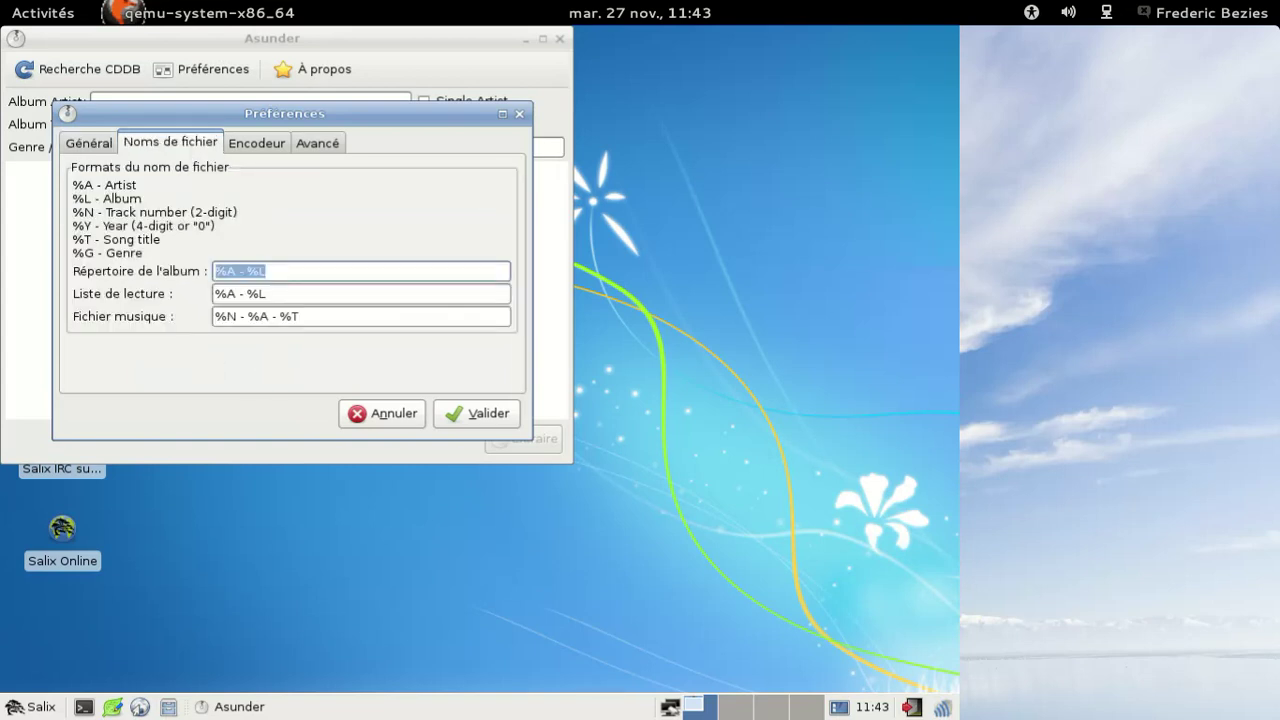
pyautogui.click(260, 145)
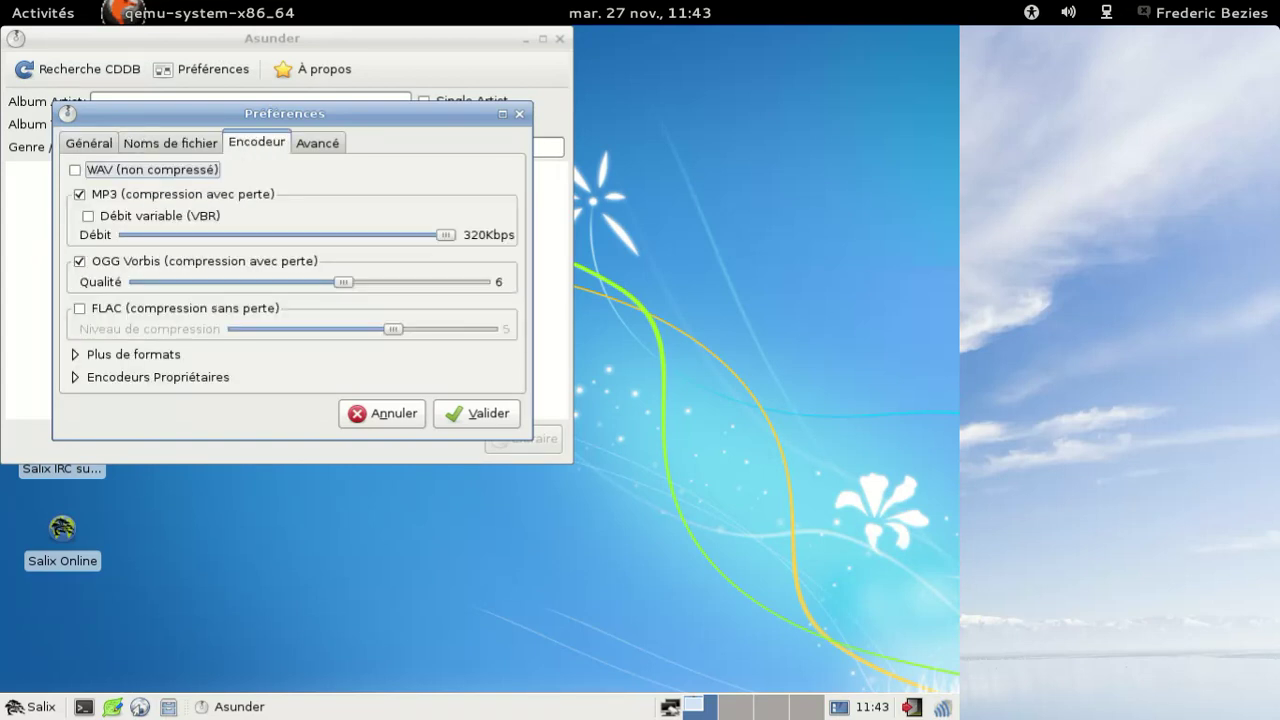
pyautogui.click(188, 215)
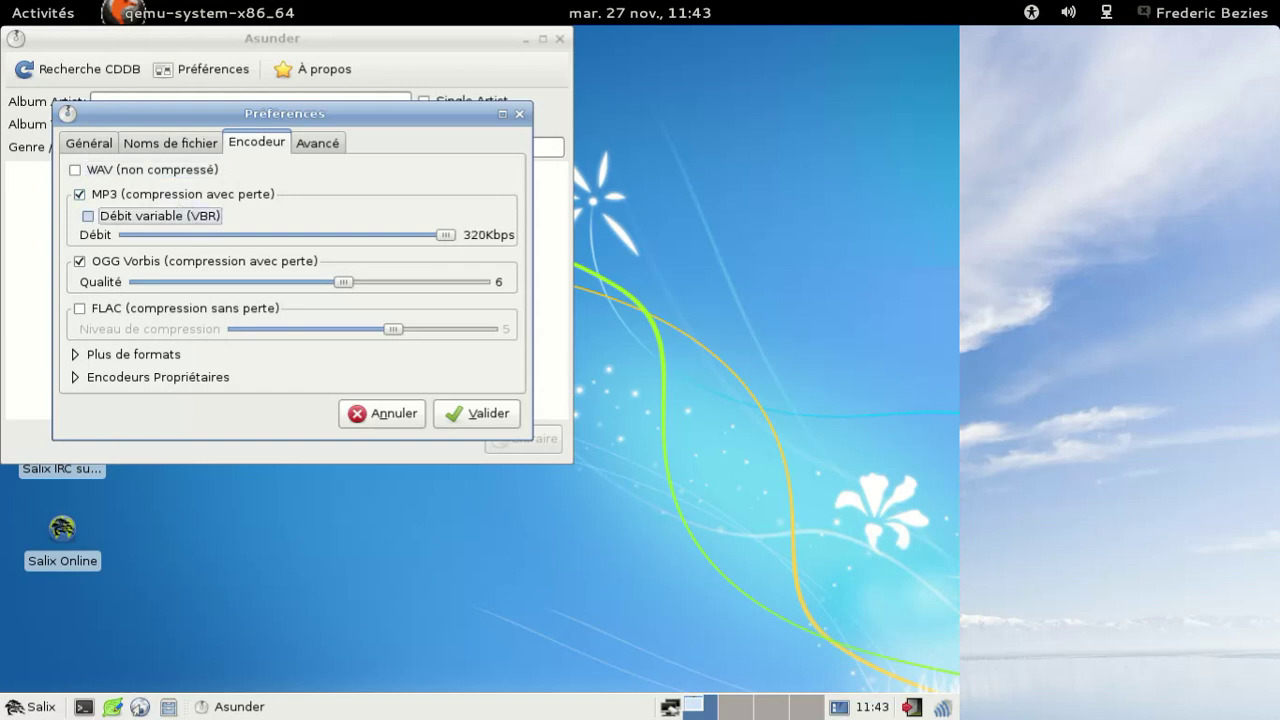
pyautogui.click(176, 308)
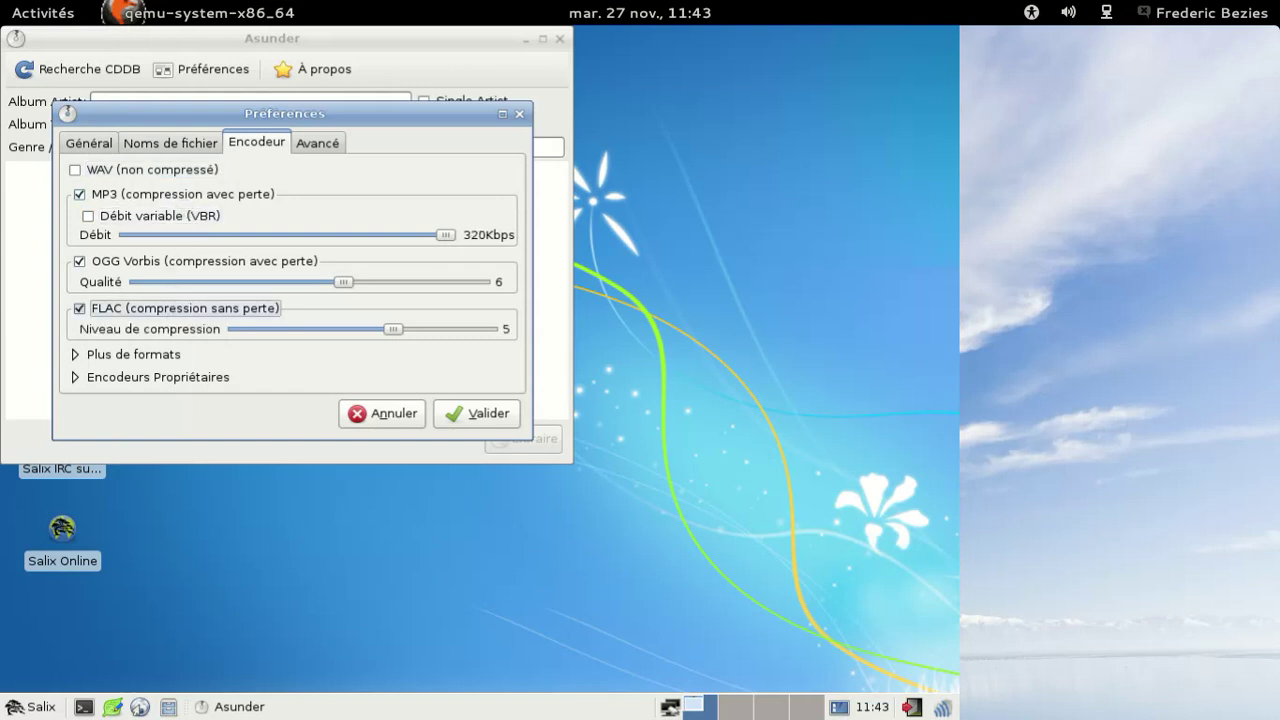
pyautogui.click(134, 356)
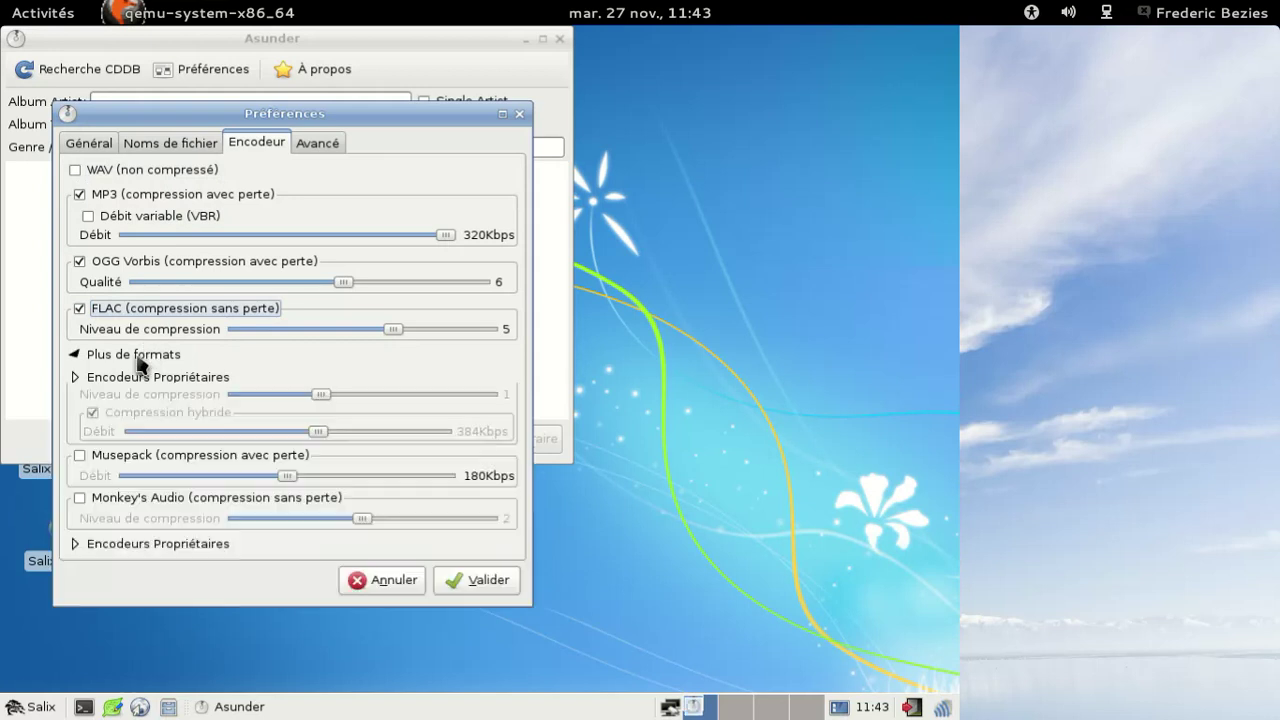
pyautogui.click(76, 544)
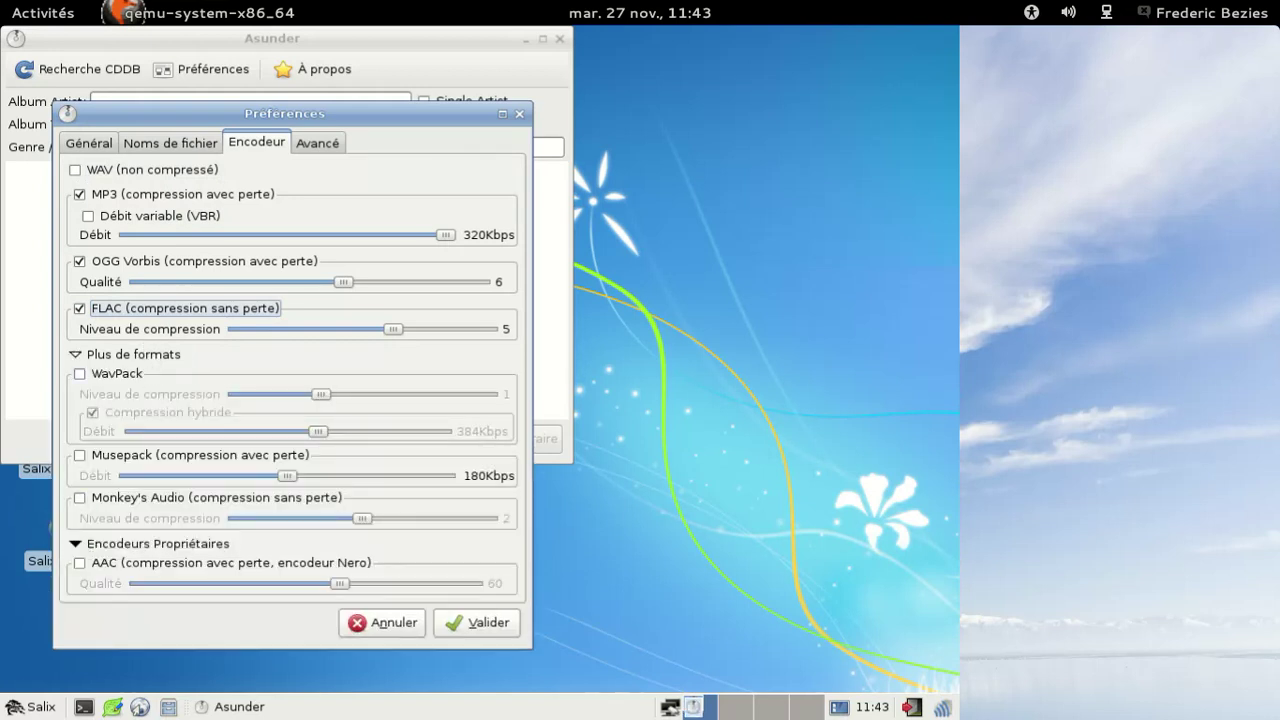
# Discard the pending Asunder preference changes and close Asunder
pyautogui.click(394, 621)
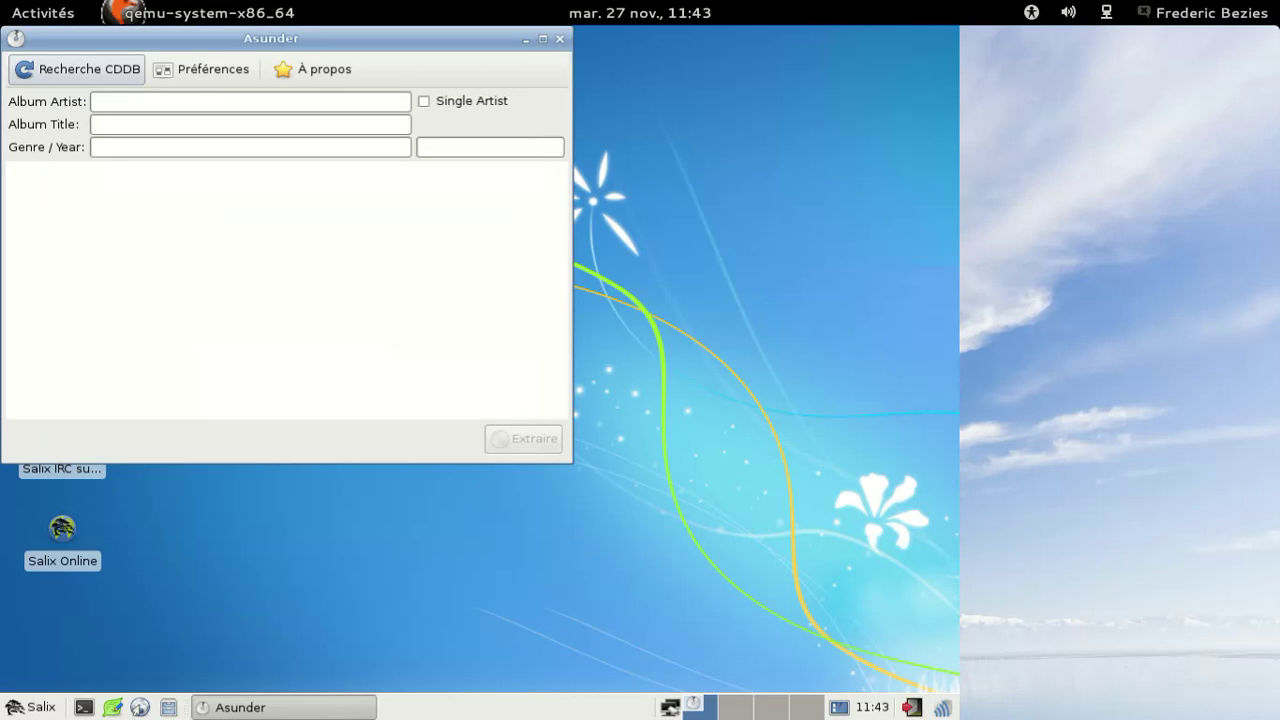
pyautogui.click(558, 40)
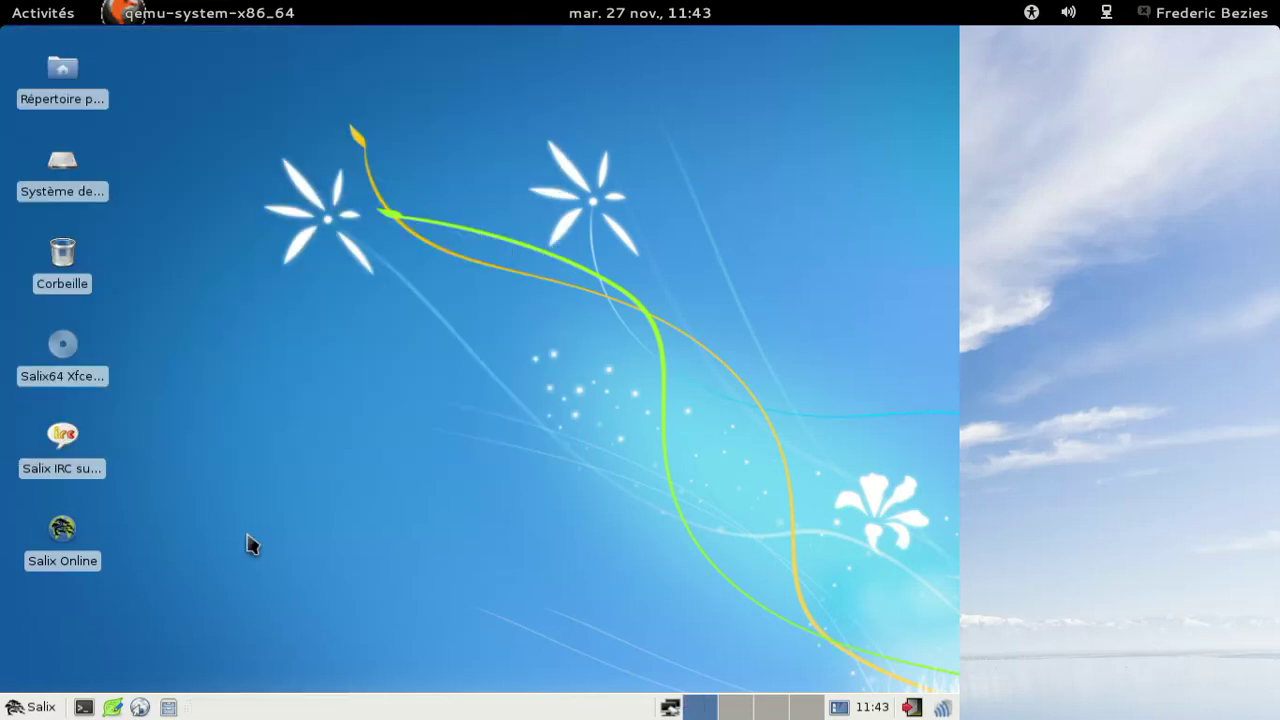
# Launch the GIMP image editor from the graphics applications
pyautogui.click(32, 707)
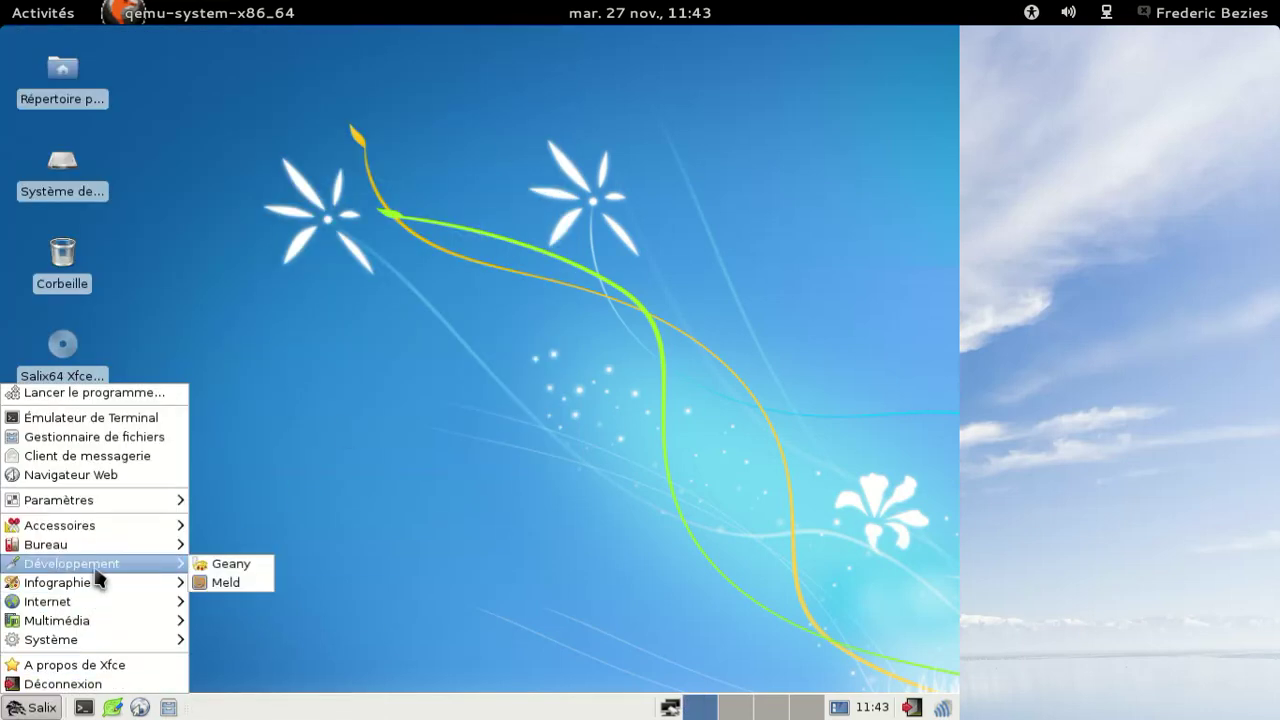
pyautogui.moveTo(97, 583)
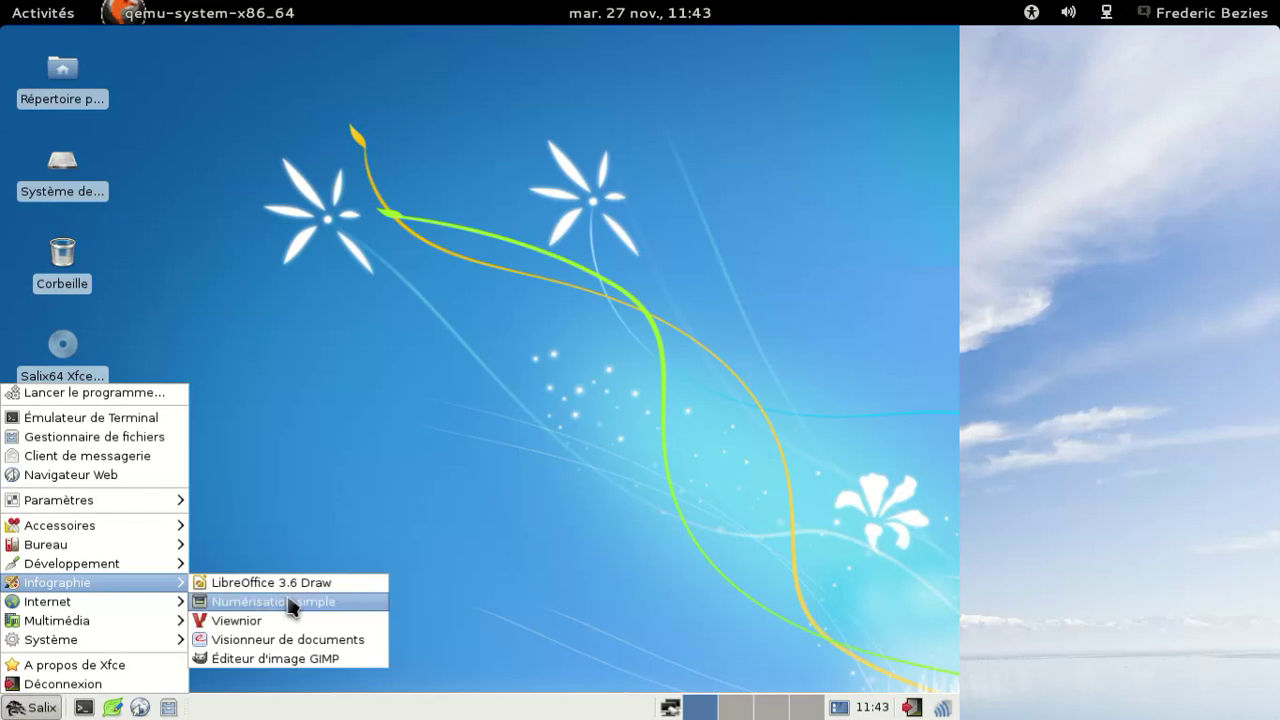
pyautogui.click(270, 660)
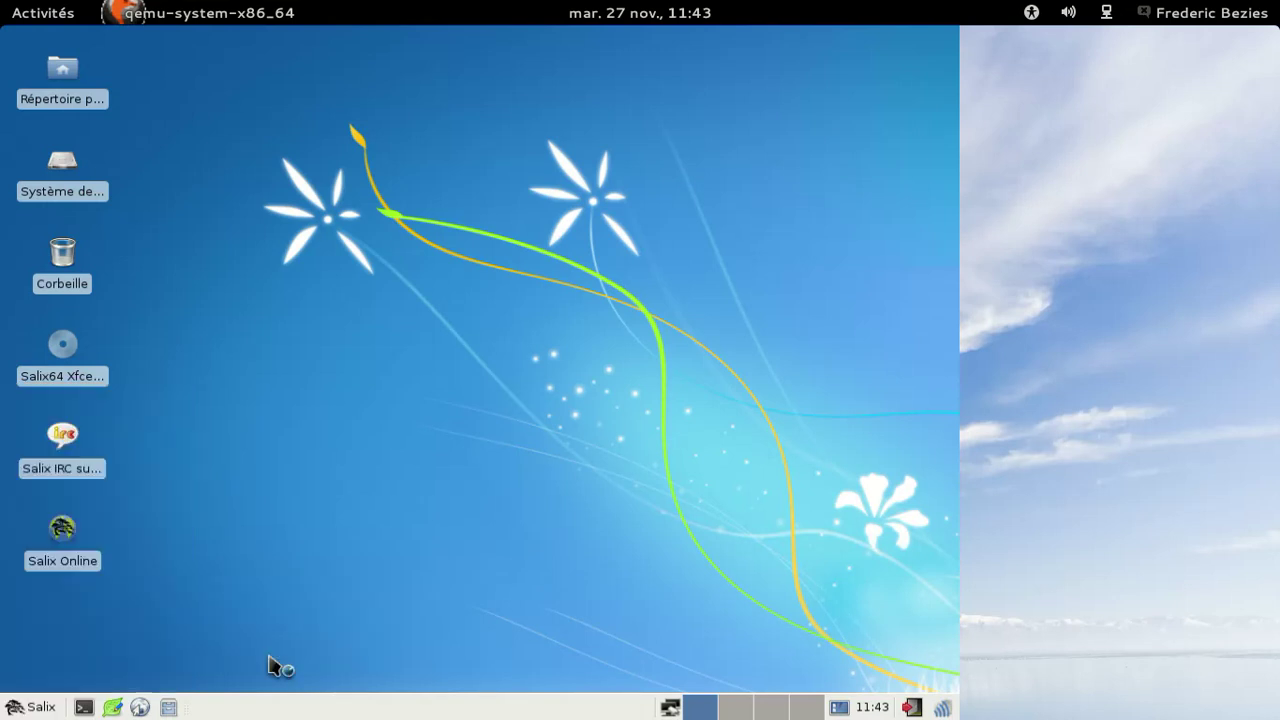
# Launch LibreOffice 3.6 Writer from the office applications while GIMP is loading
pyautogui.click(30, 707)
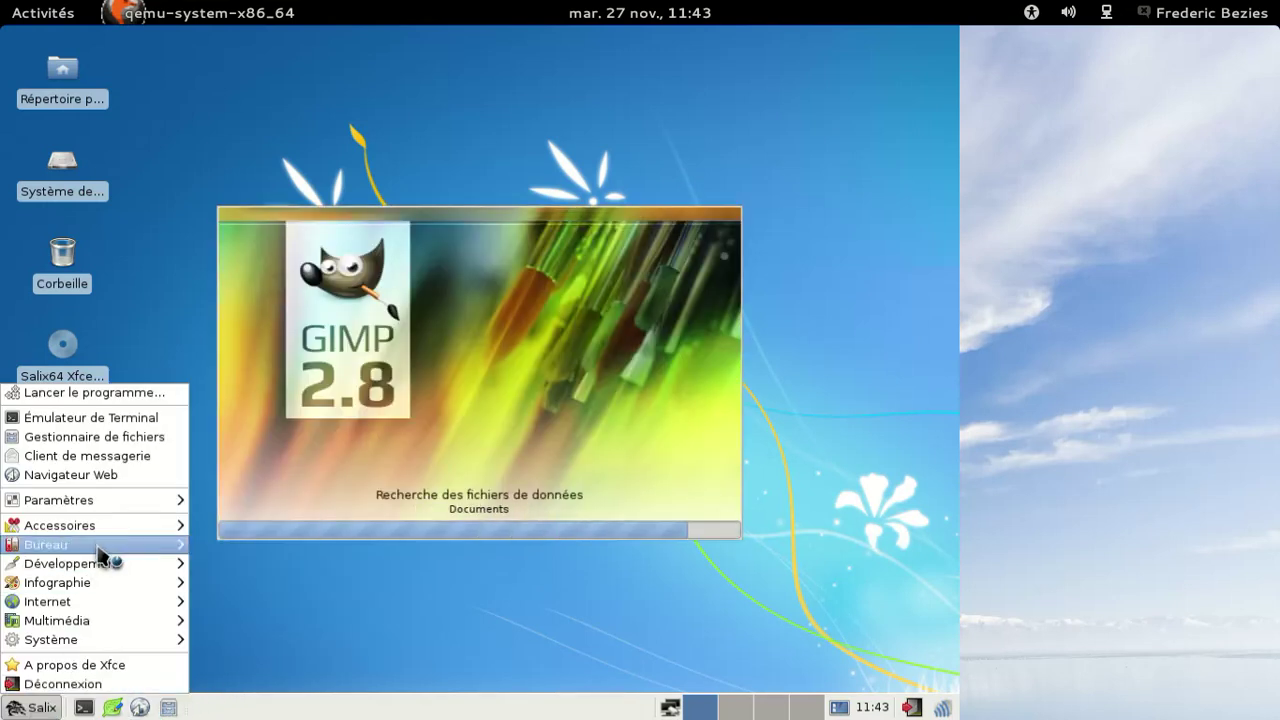
pyautogui.moveTo(110, 525)
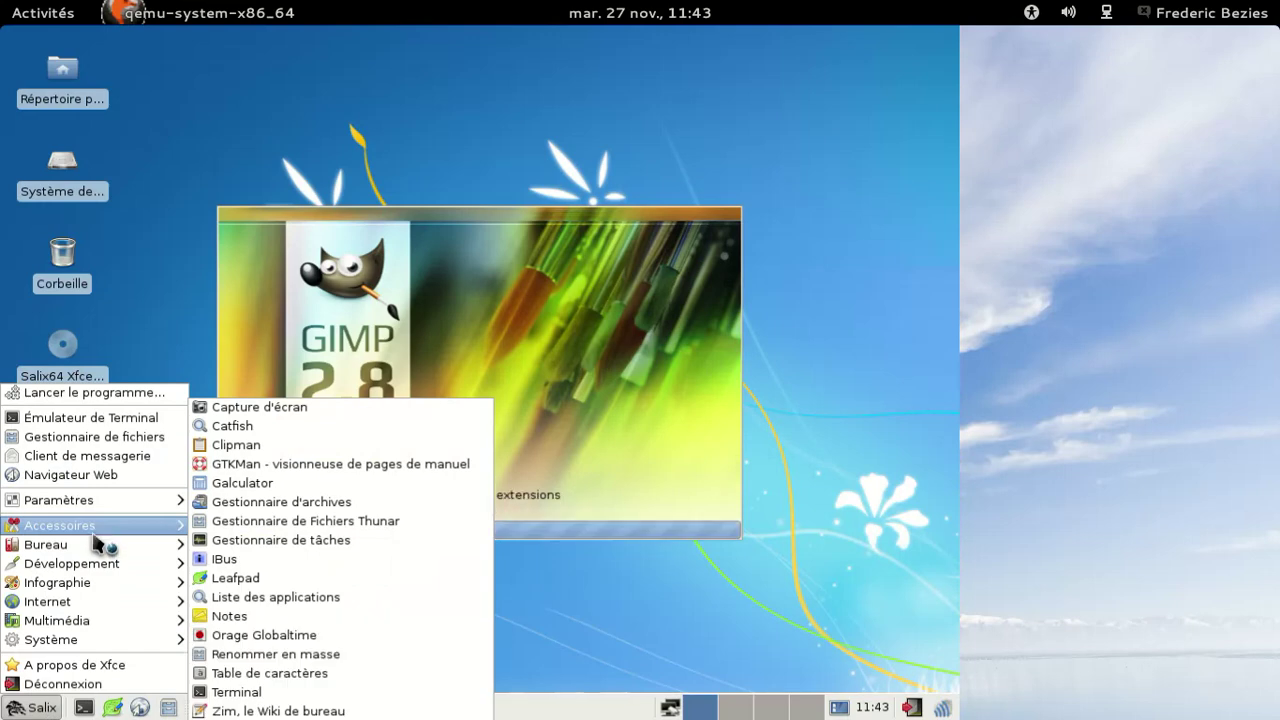
pyautogui.moveTo(96, 547)
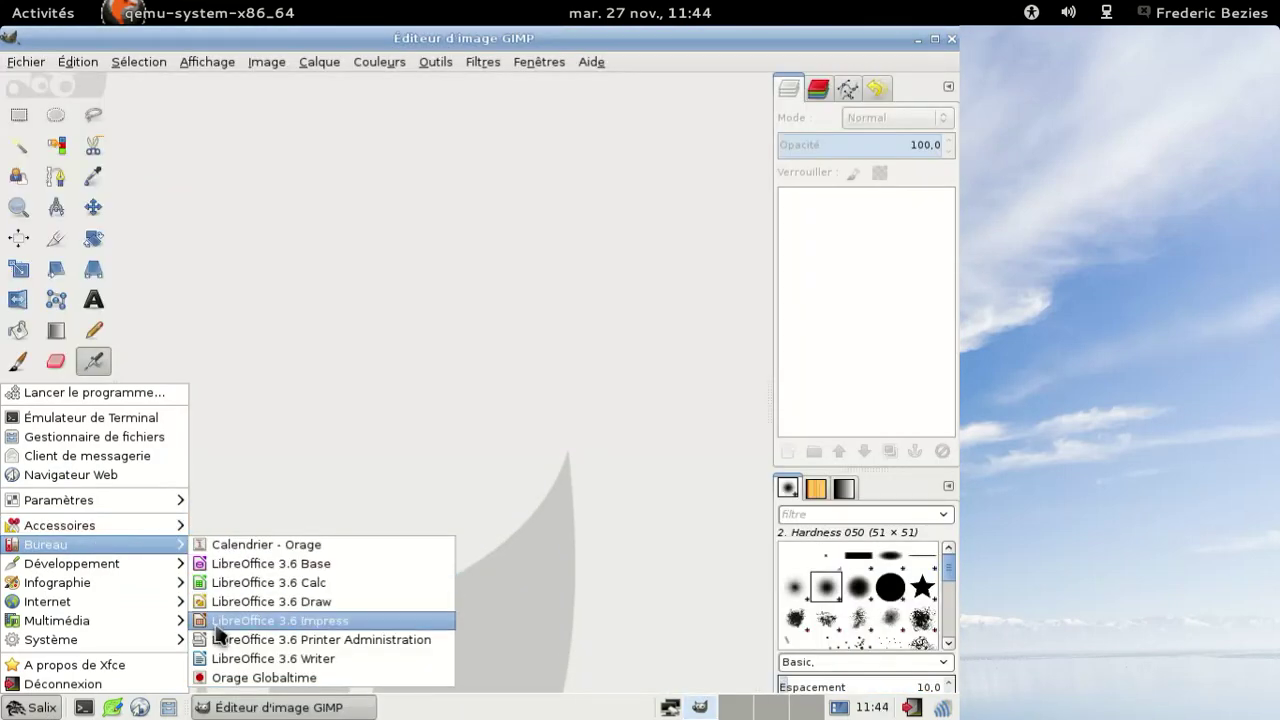
pyautogui.click(218, 659)
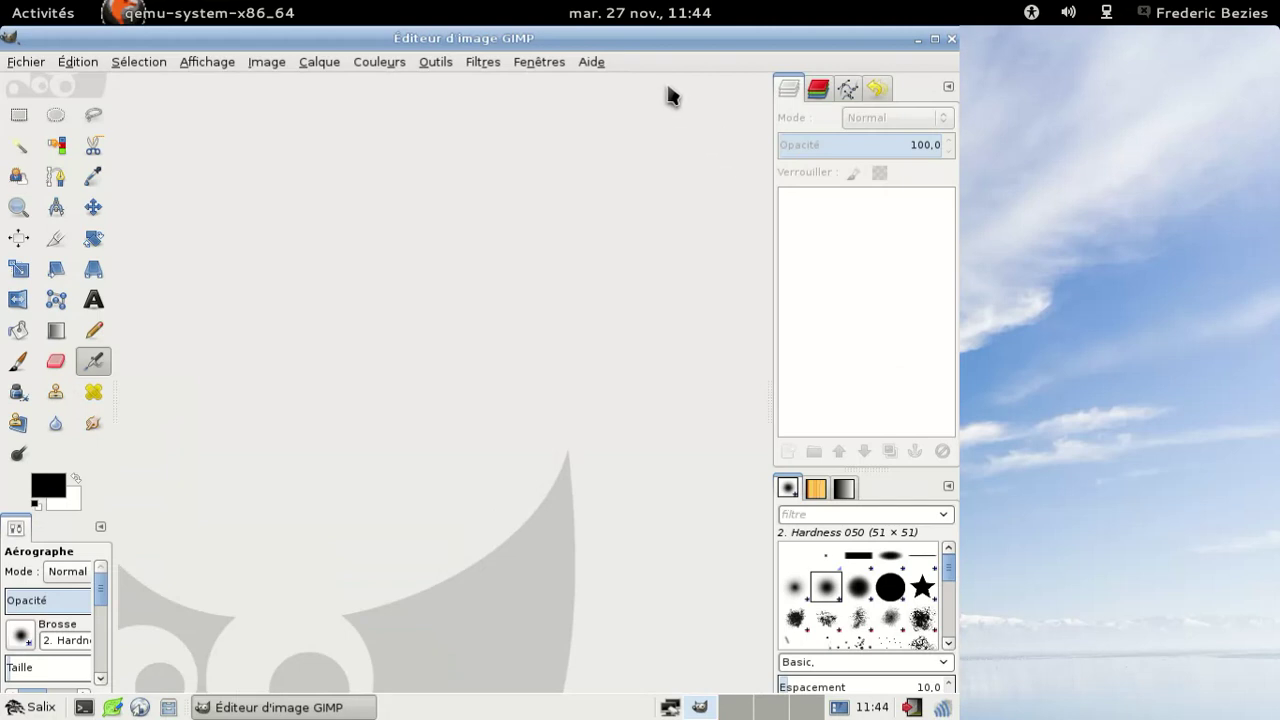
# View GIMP's About information, close the dialog and quit GIMP
pyautogui.click(591, 62)
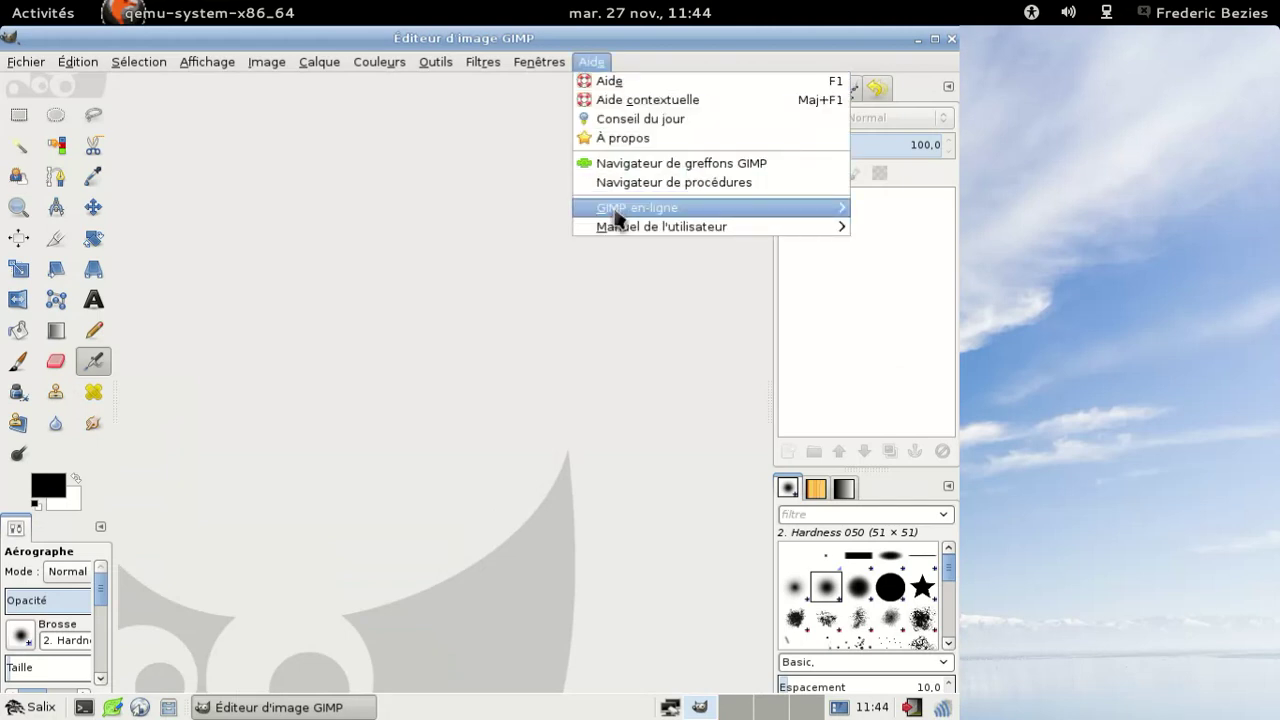
pyautogui.click(640, 141)
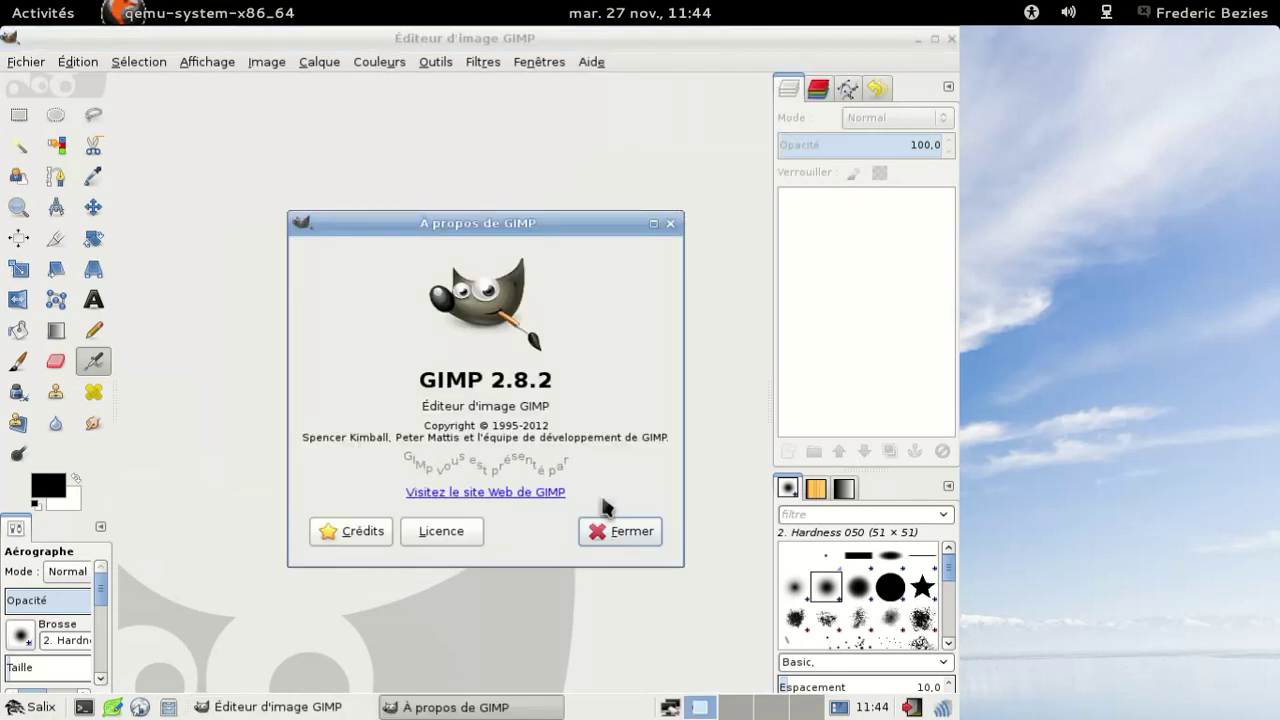
pyautogui.click(588, 530)
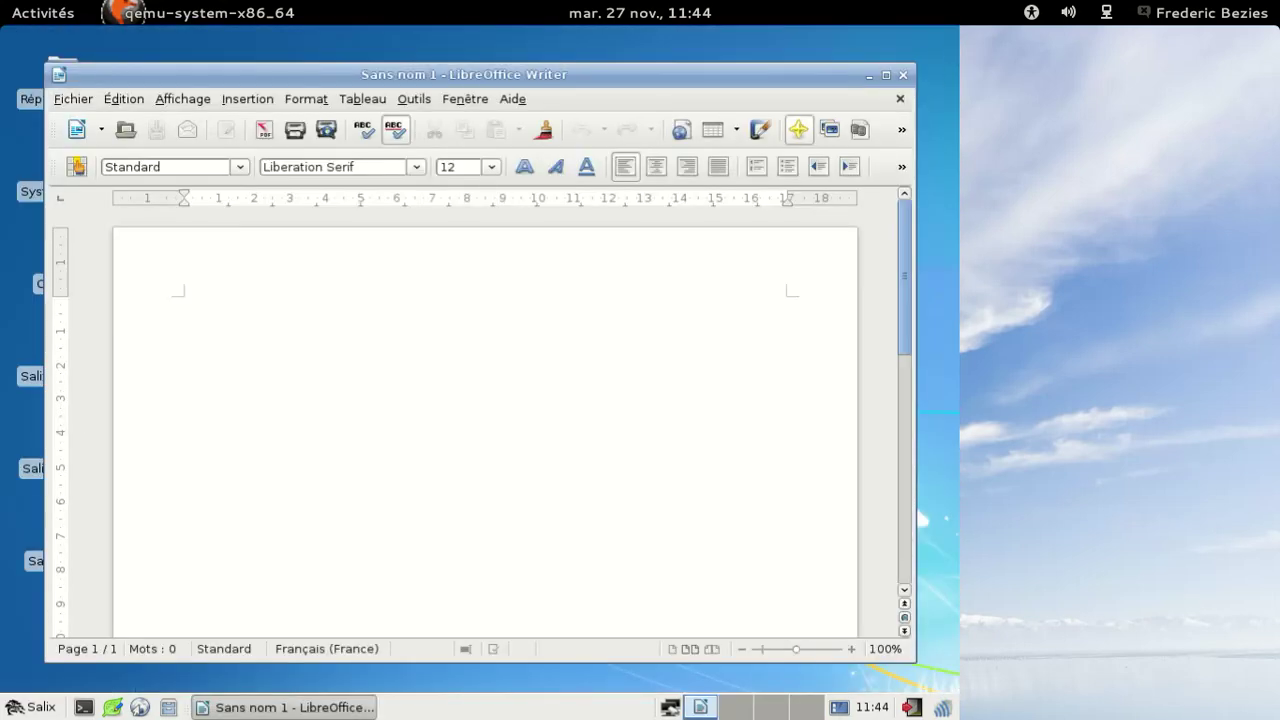
# View the About LibreOffice information from Writer, close the dialog and quit Writer
pyautogui.click(514, 100)
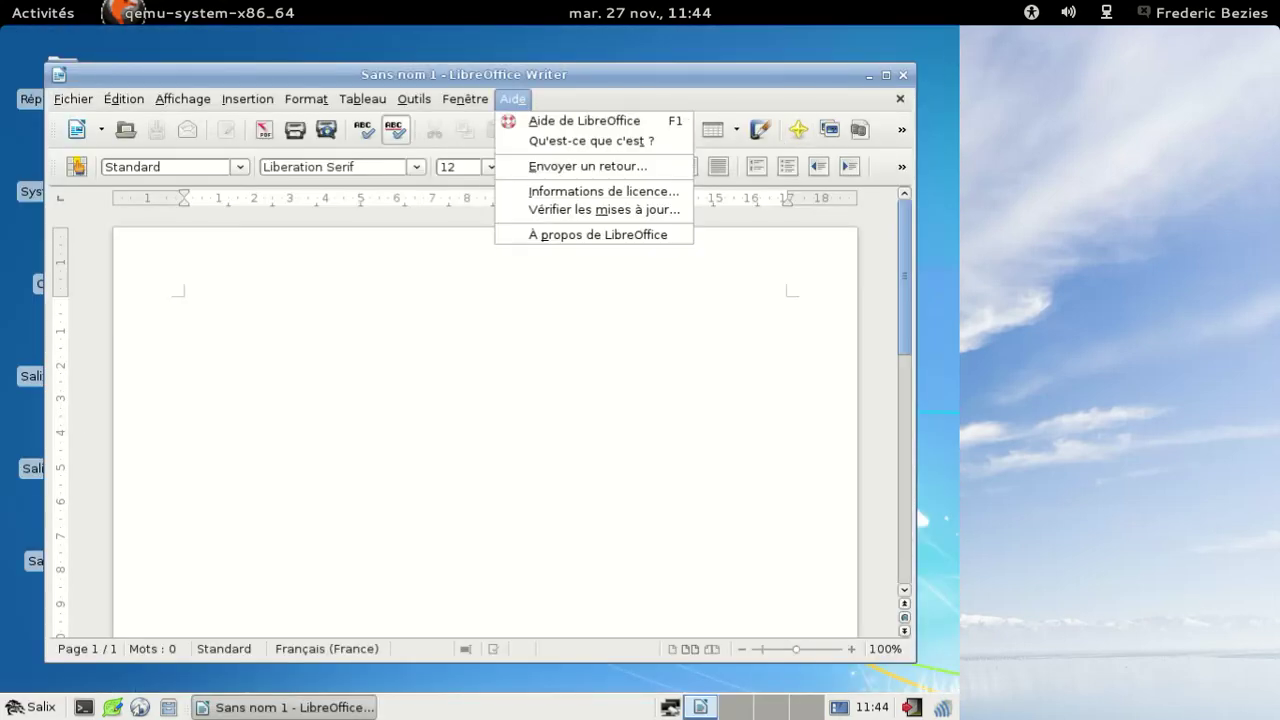
pyautogui.click(540, 235)
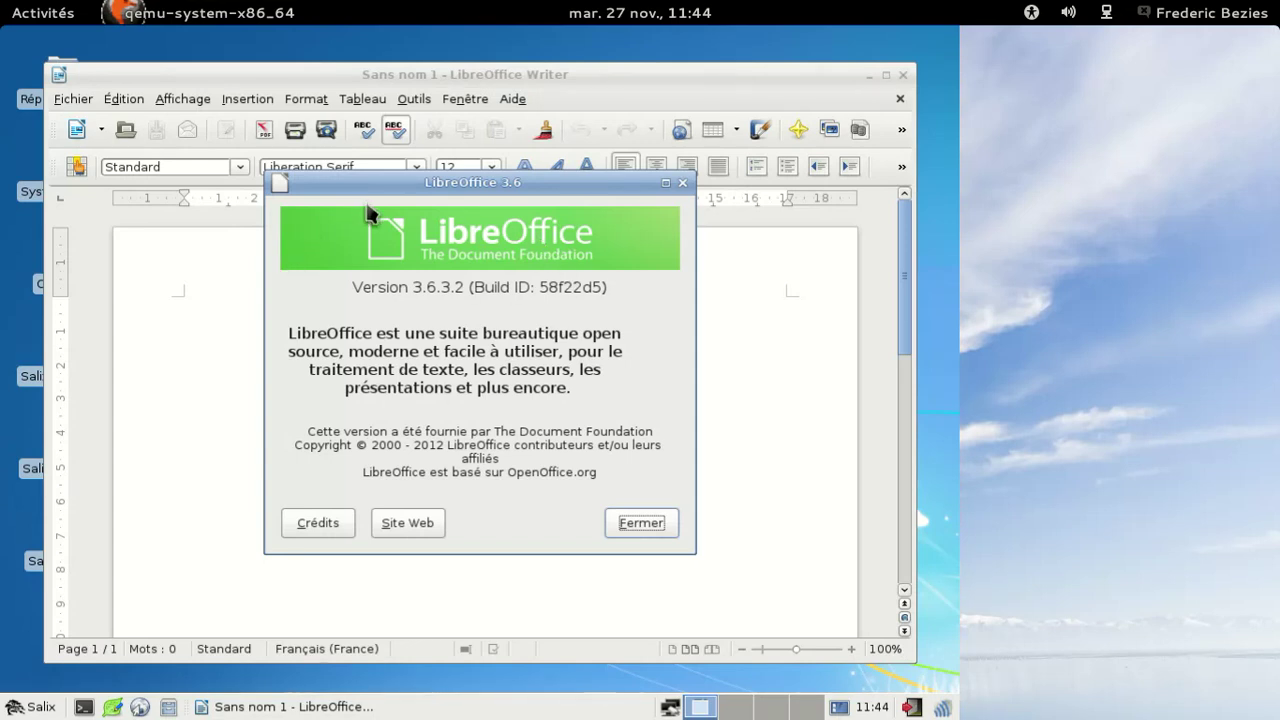
pyautogui.click(631, 515)
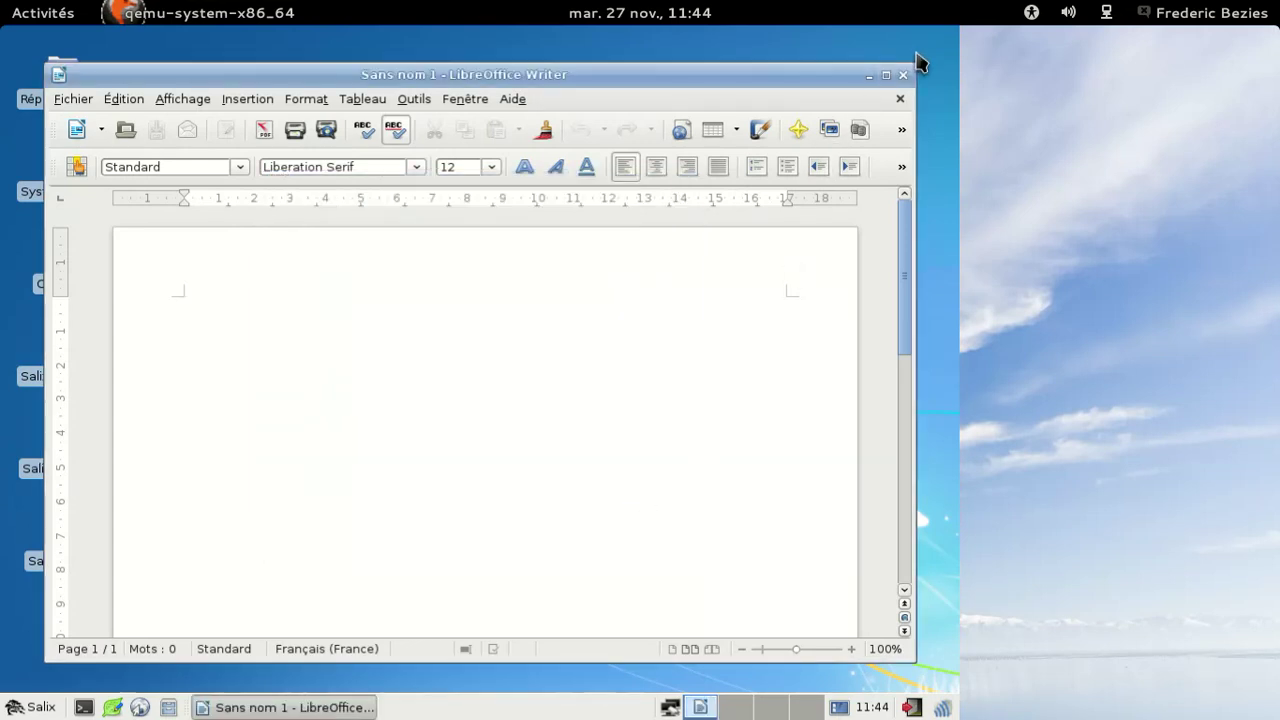
pyautogui.click(903, 74)
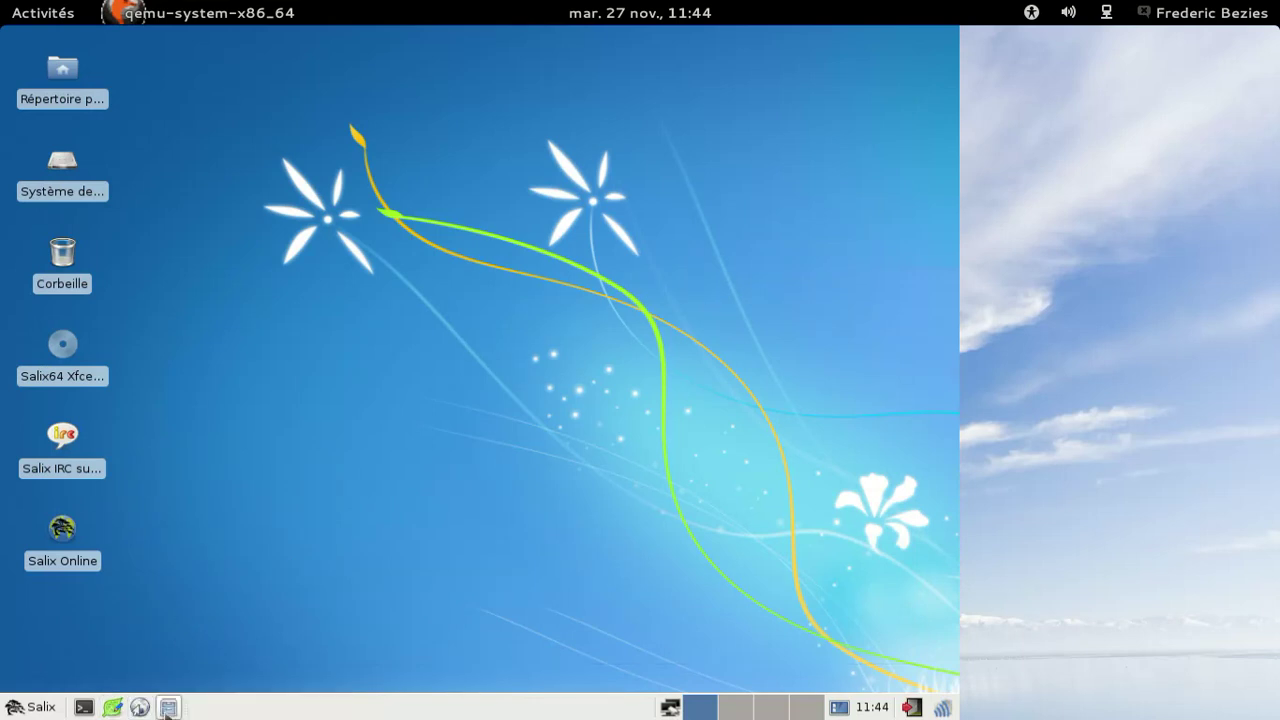
# Launch the Sourcery SlackBuild manager from the system applications and authenticate with the root password
pyautogui.click(32, 707)
pyautogui.moveTo(120, 639)
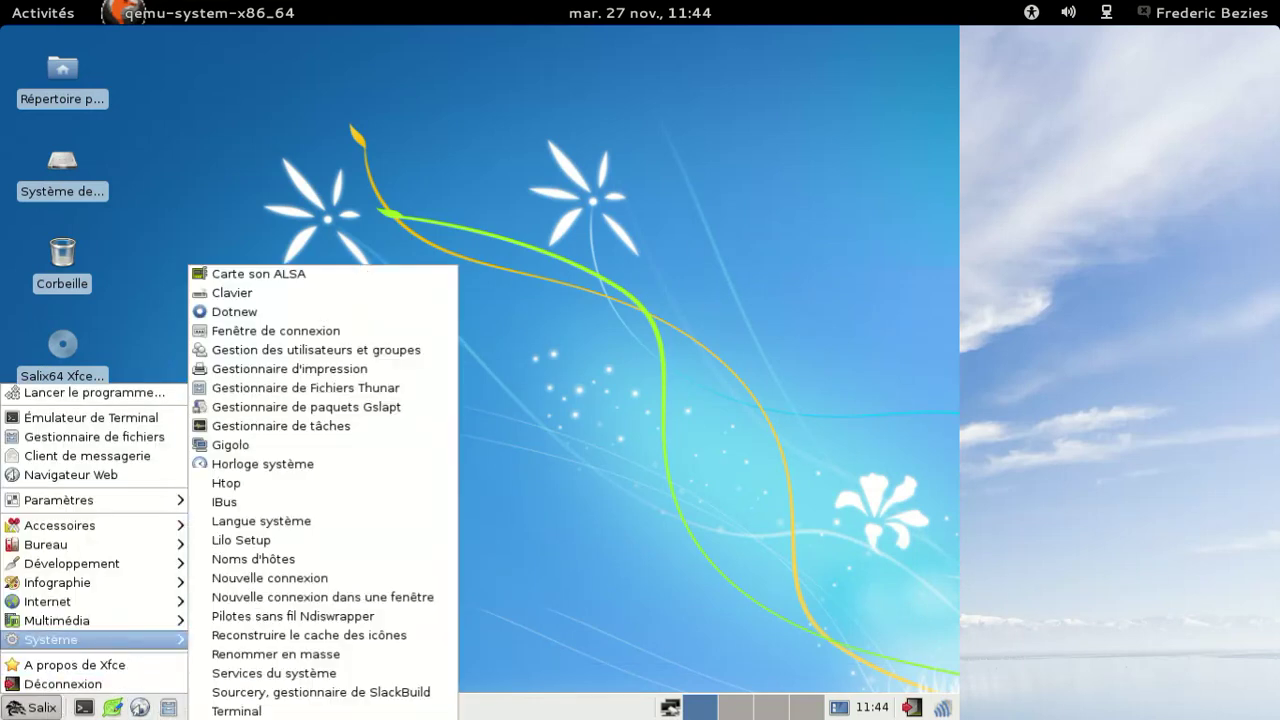
pyautogui.click(305, 692)
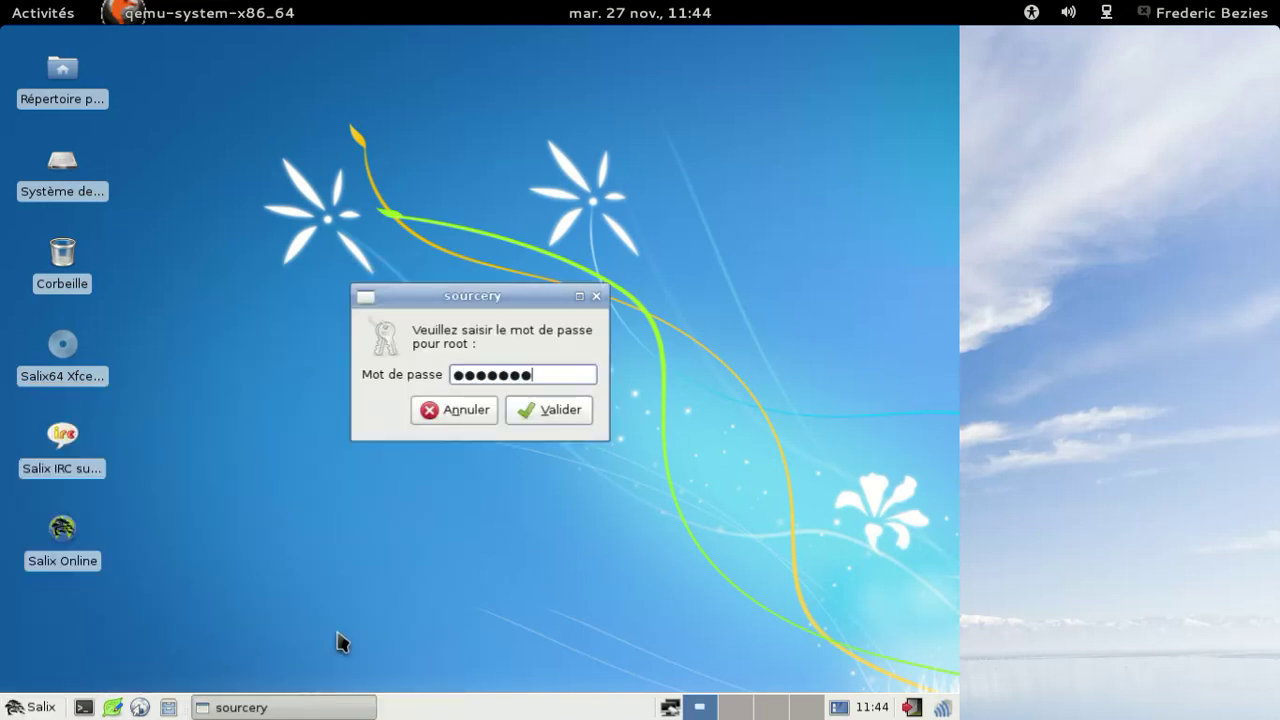
pyautogui.press('Return')
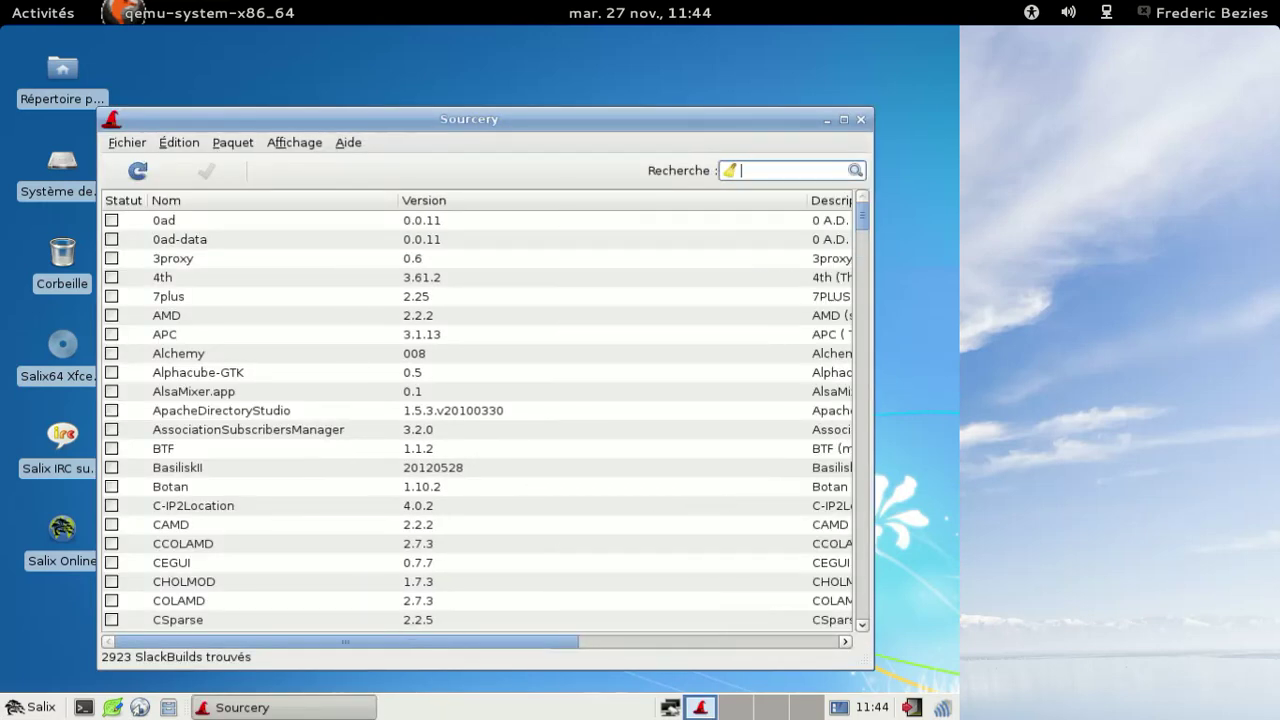
# Browse the names and versions in Sourcery's list of available SlackBuilds
pyautogui.scroll(-9, 477, 421)
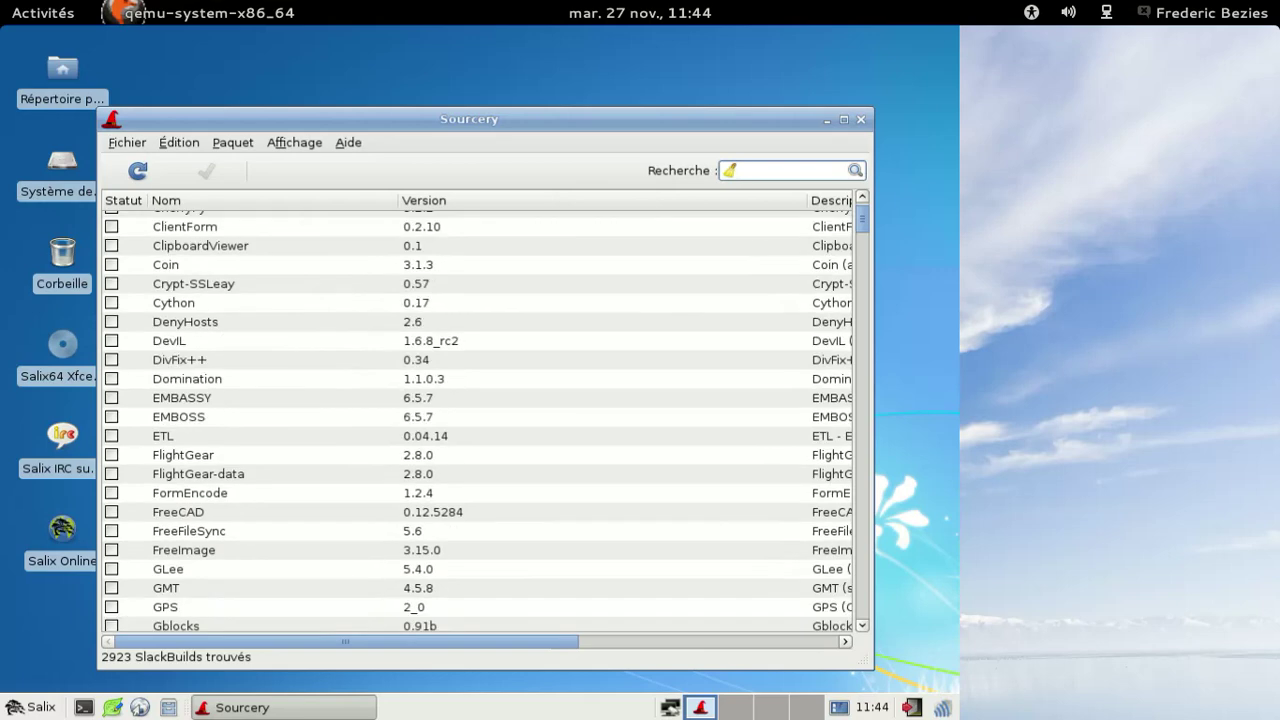
pyautogui.scroll(-12, 343, 300)
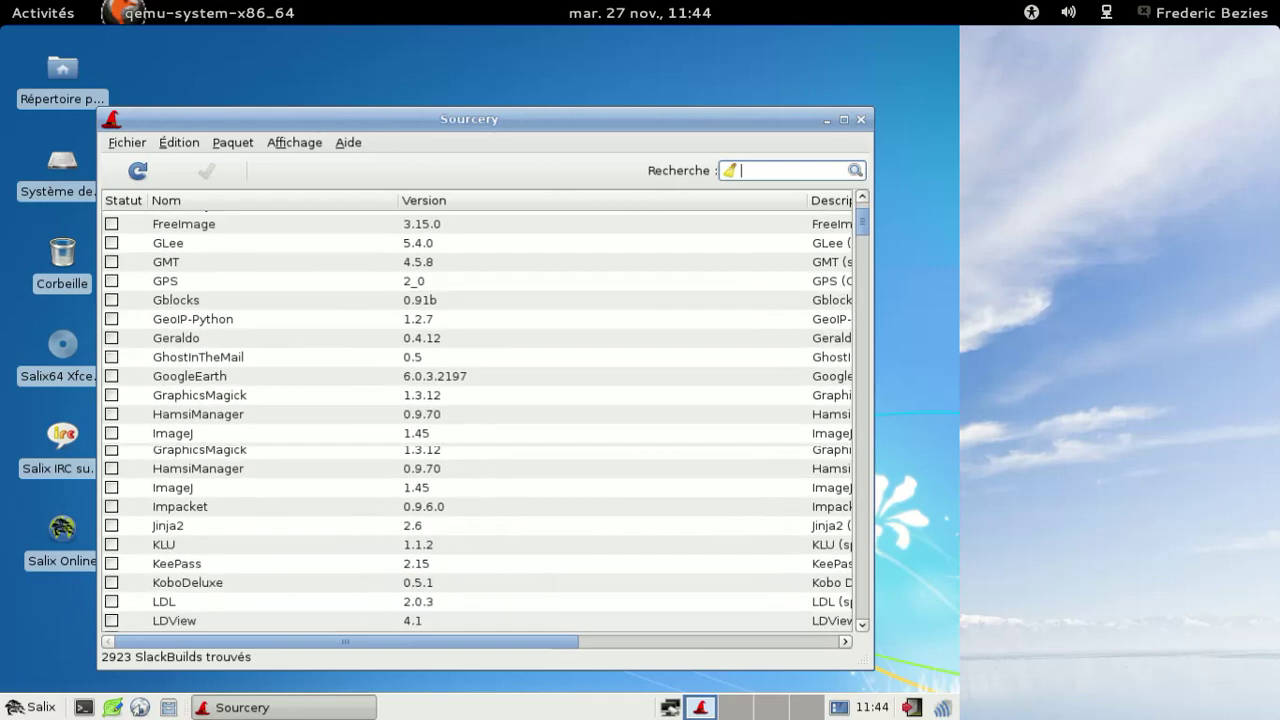
pyautogui.scroll(-8, 477, 421)
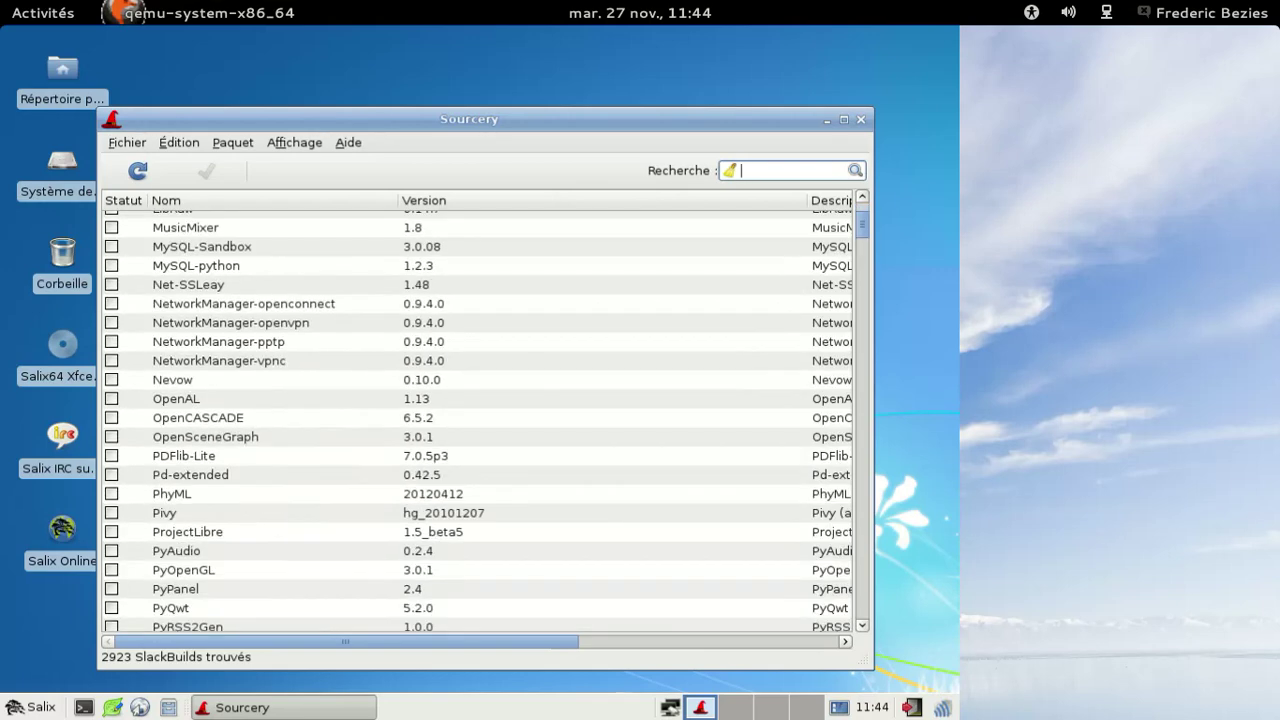
pyautogui.scroll(-9, 477, 421)
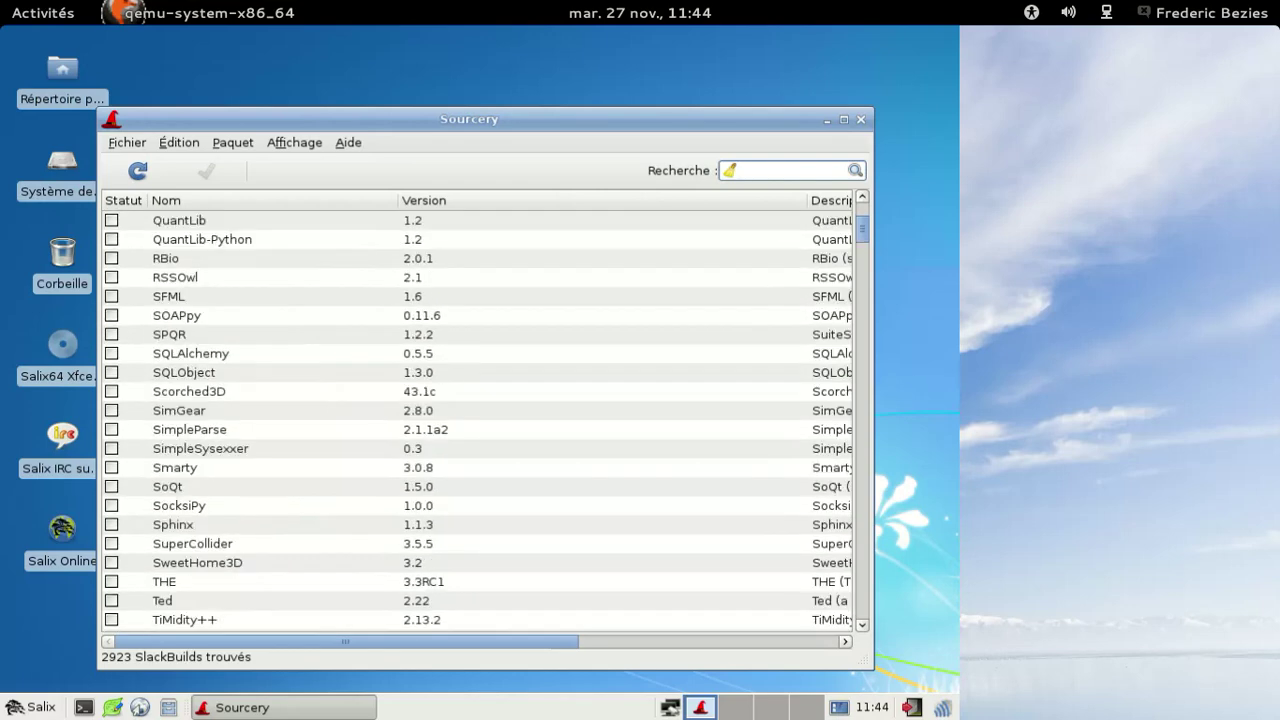
pyautogui.scroll(-5, 477, 421)
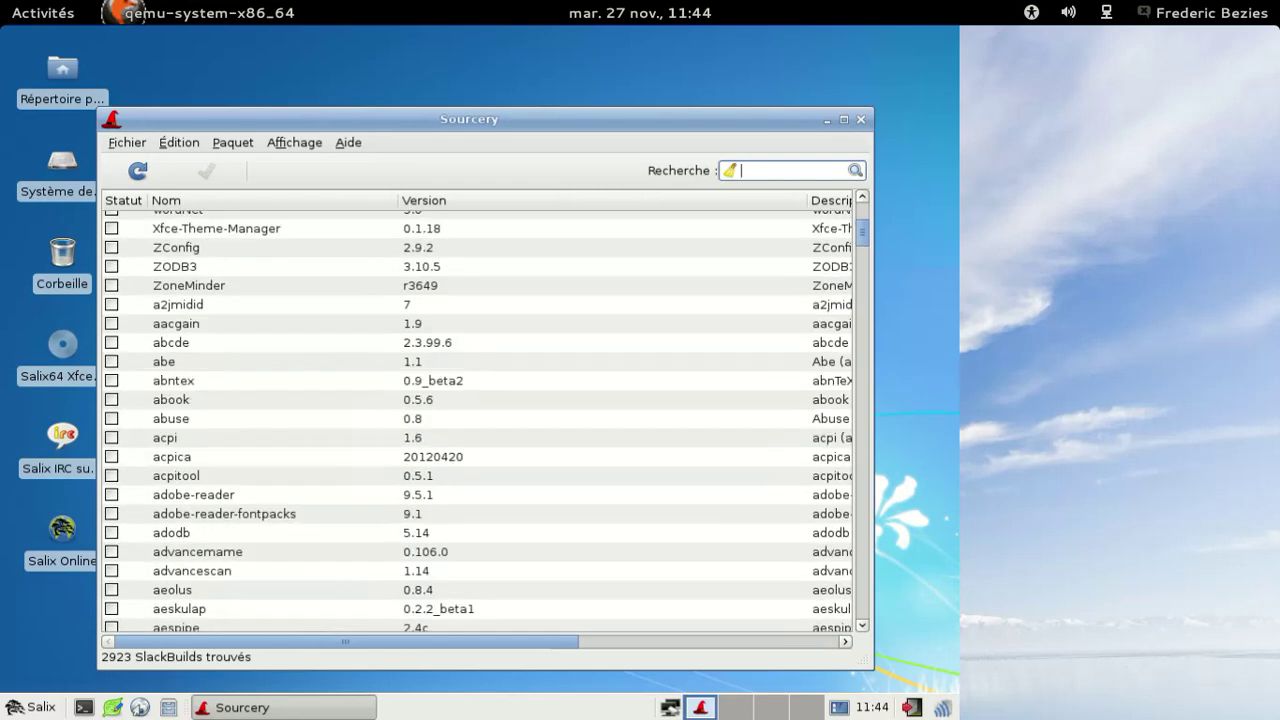
# Launch the Exaile music player from the multimedia applications, leaving Sourcery open
pyautogui.click(32, 707)
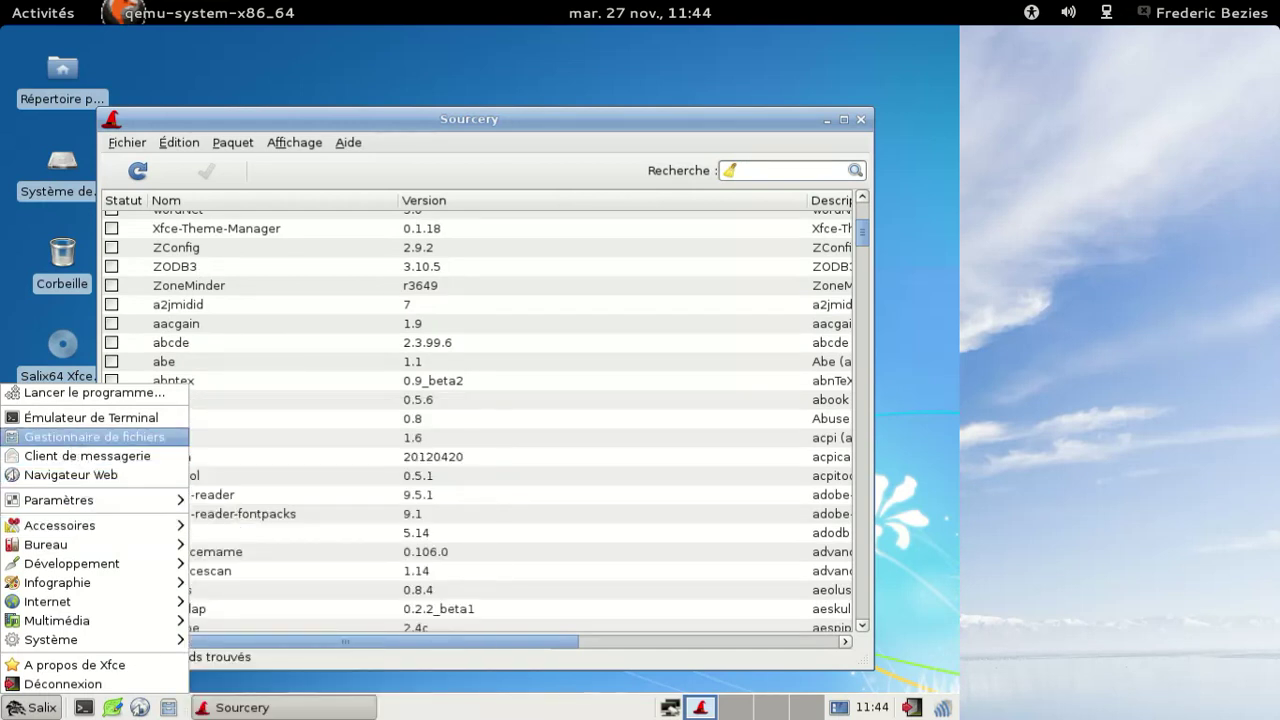
pyautogui.moveTo(60, 544)
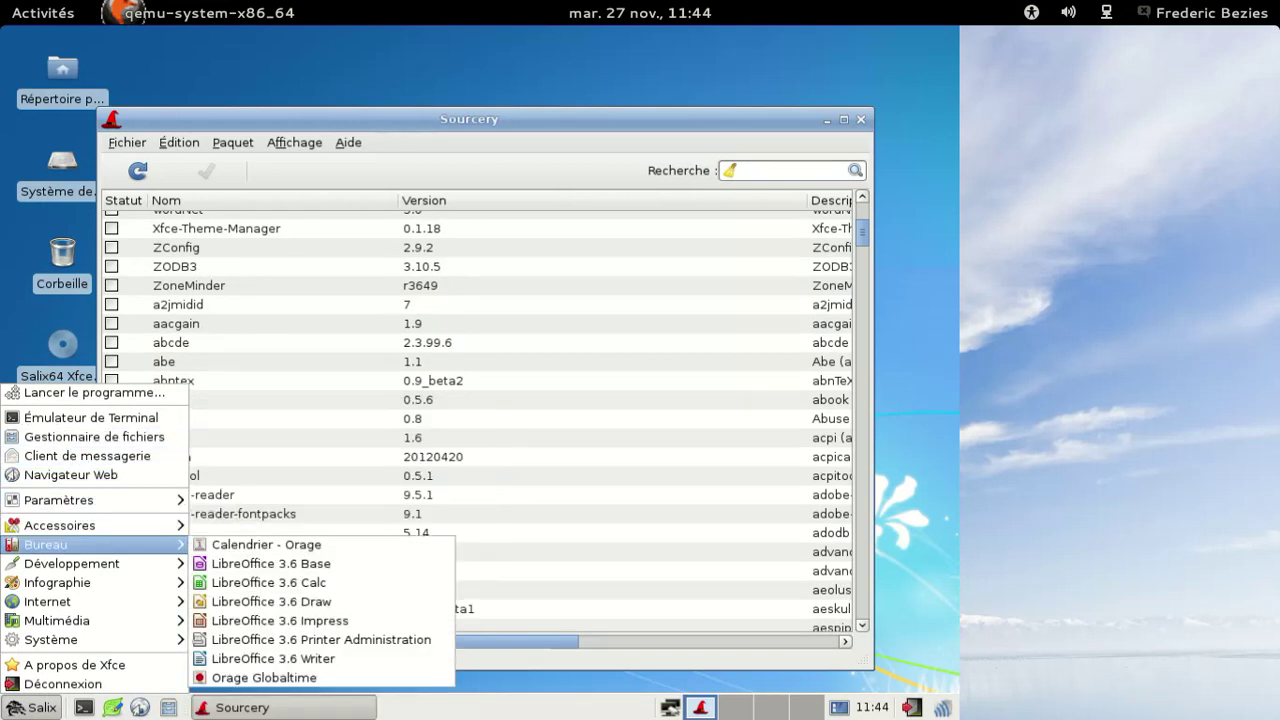
pyautogui.moveTo(88, 604)
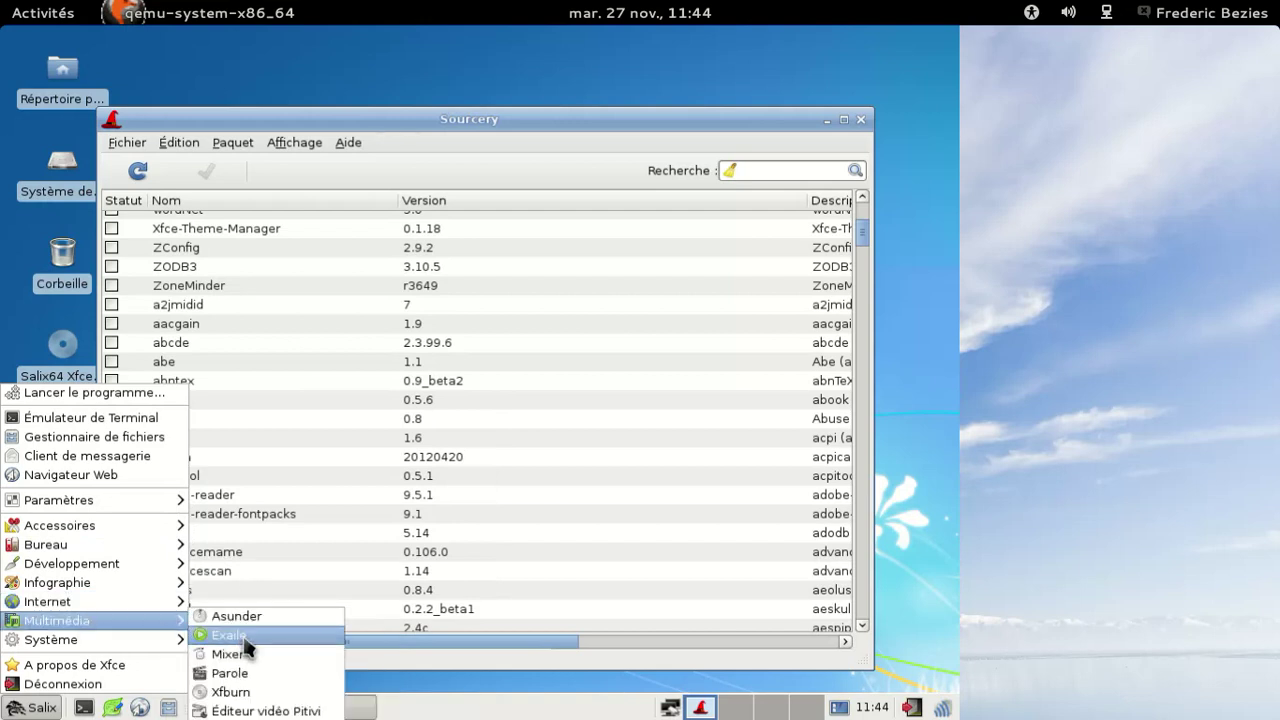
pyautogui.click(248, 648)
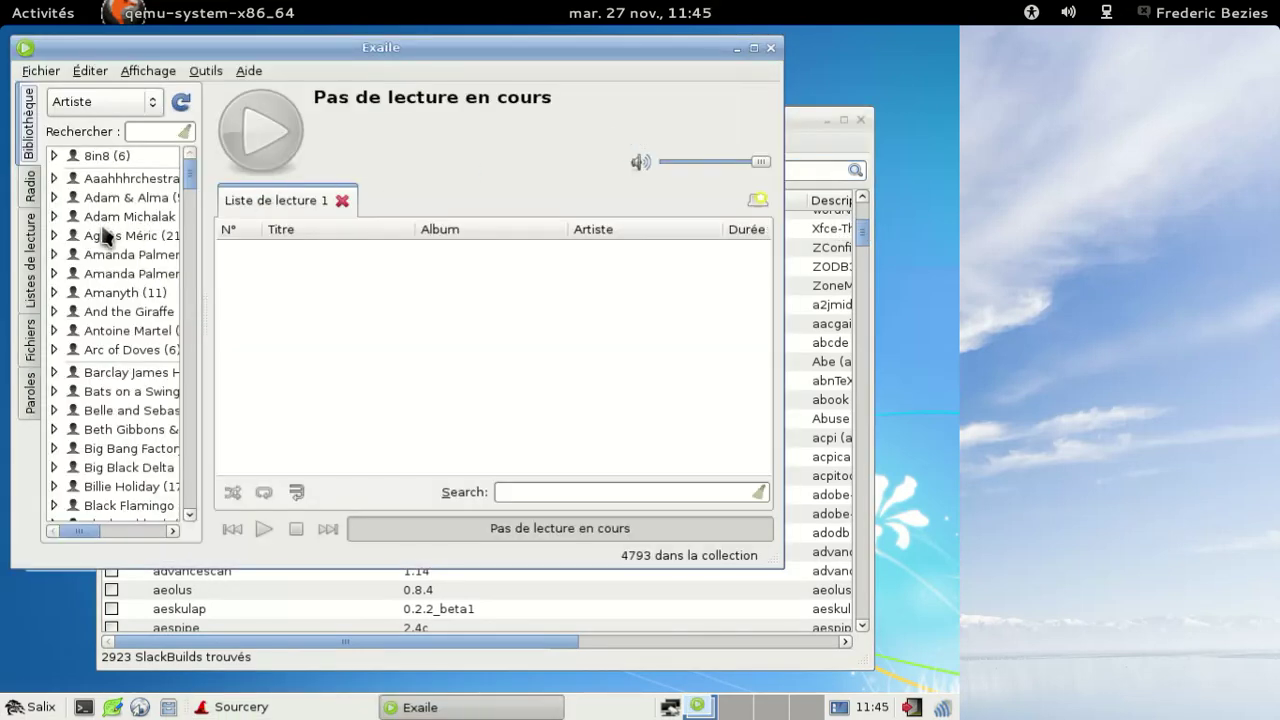
# Find the artist When the Broken Bow in Exaile's library and add their tracks to Liste de lecture 1
pyautogui.moveTo(193, 174); pyautogui.dragTo(192, 408)
pyautogui.scroll(-10, 140, 398)
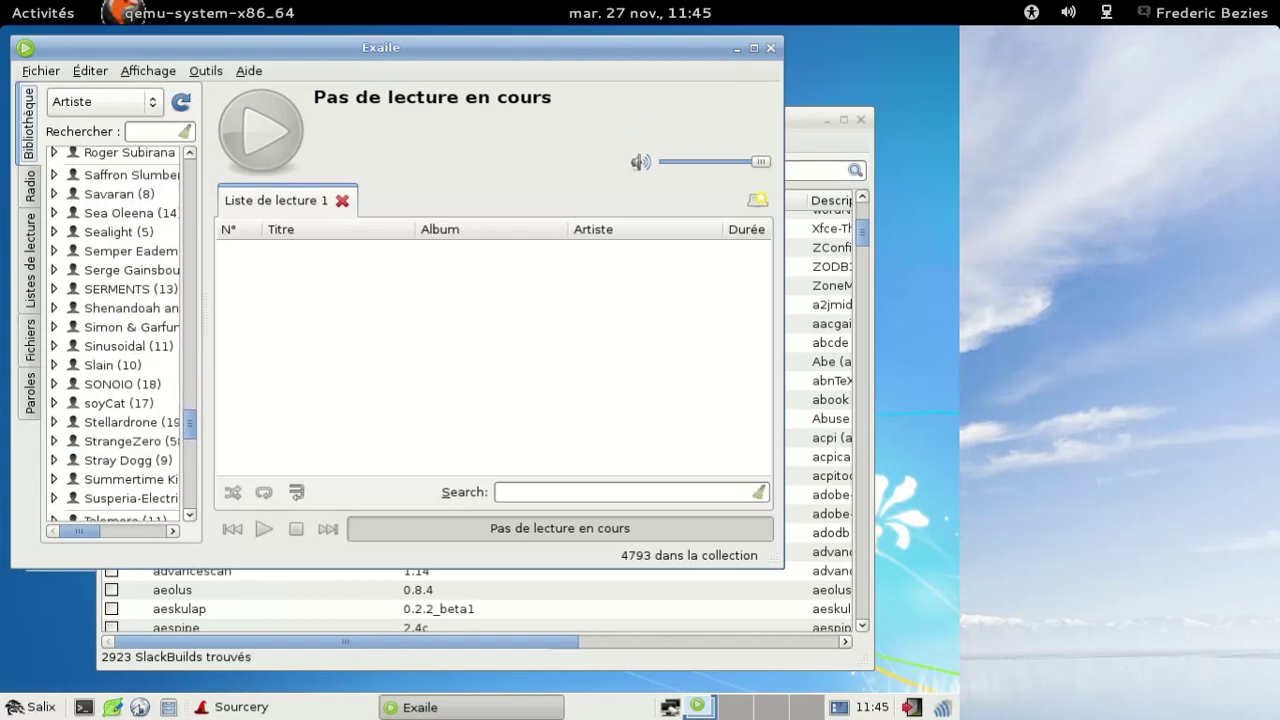
pyautogui.scroll(-4, 135, 410)
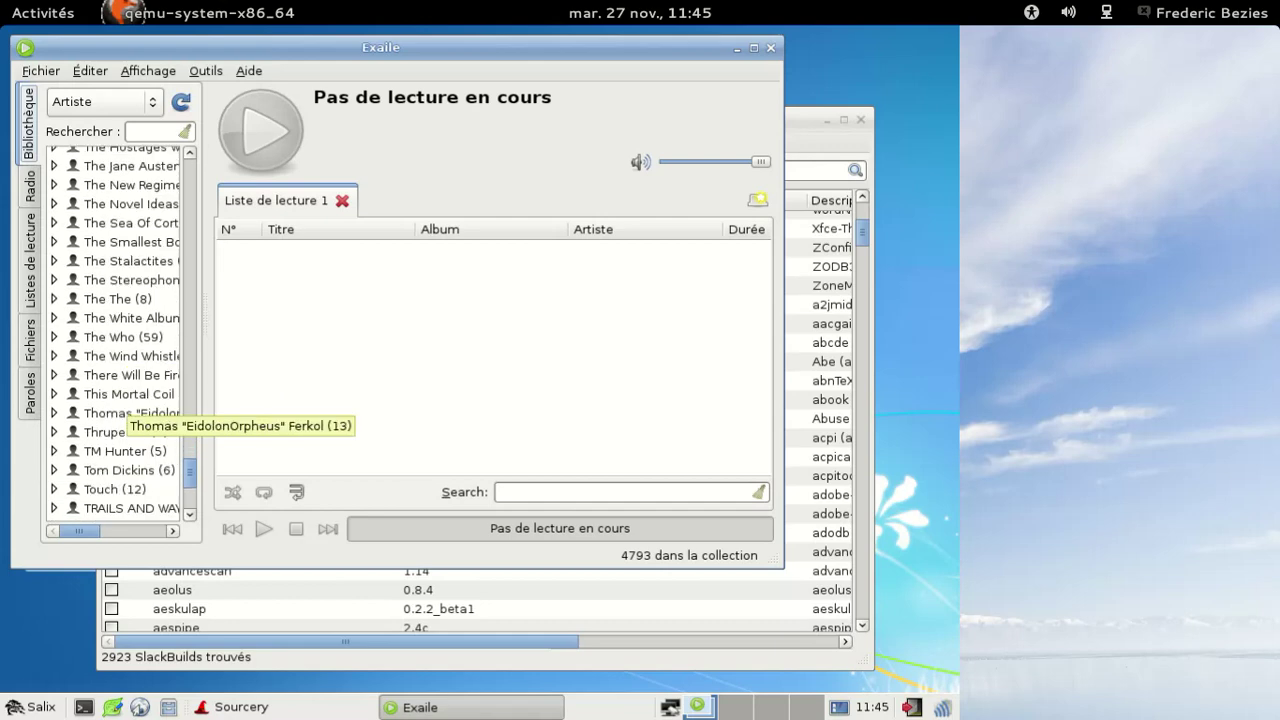
pyautogui.scroll(-4, 135, 410)
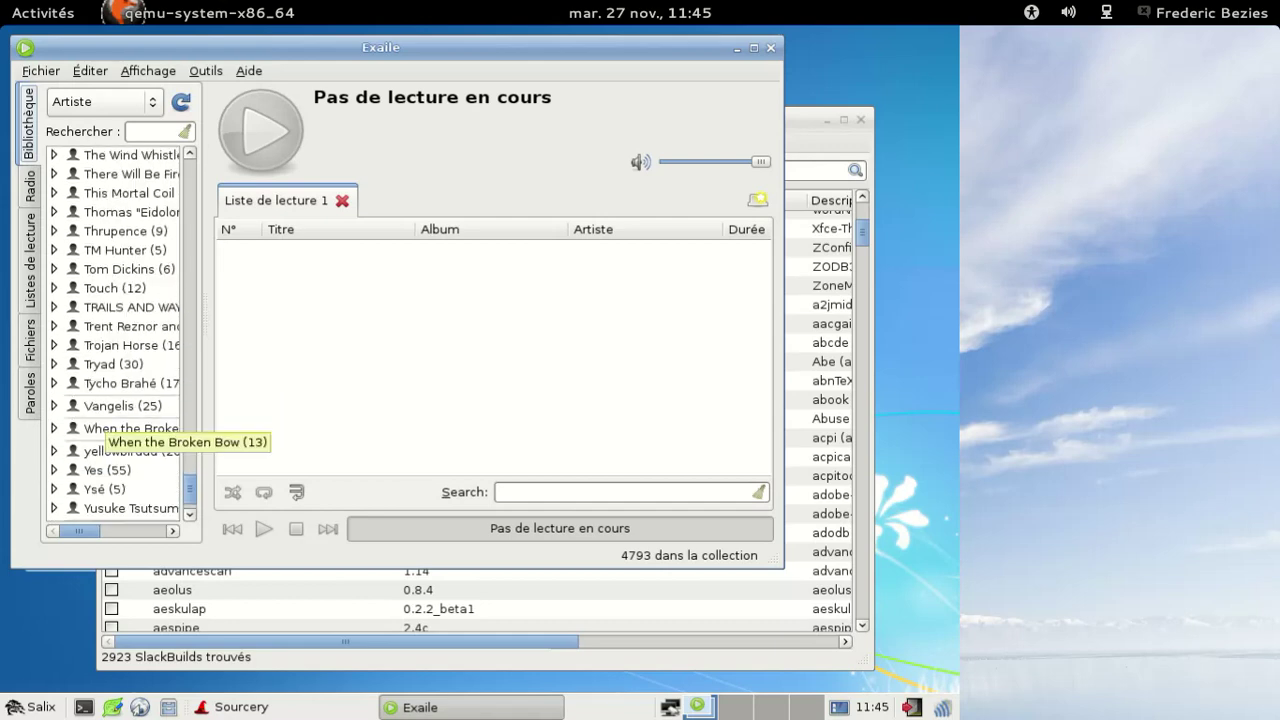
pyautogui.moveTo(100, 428); pyautogui.dragTo(380, 310)
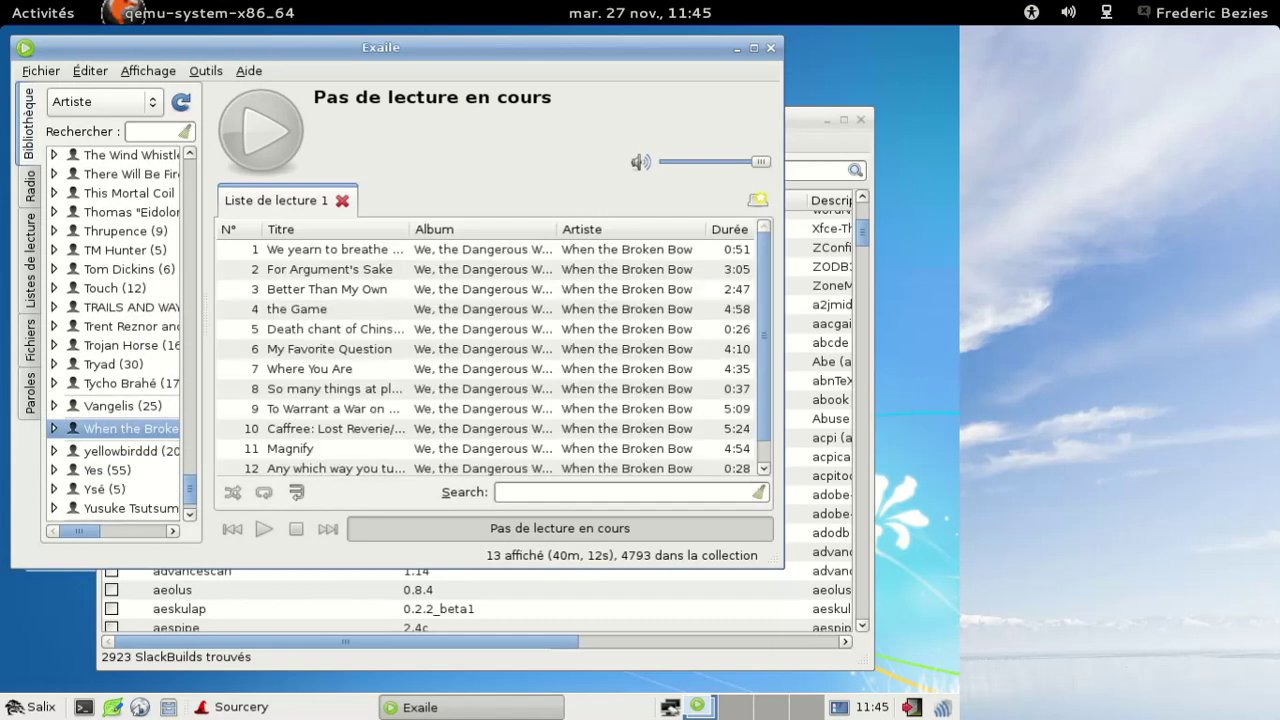
# Play the first track of the playlist, "We yearn to breathe free", and close Exaile
pyautogui.doubleClick(349, 252)
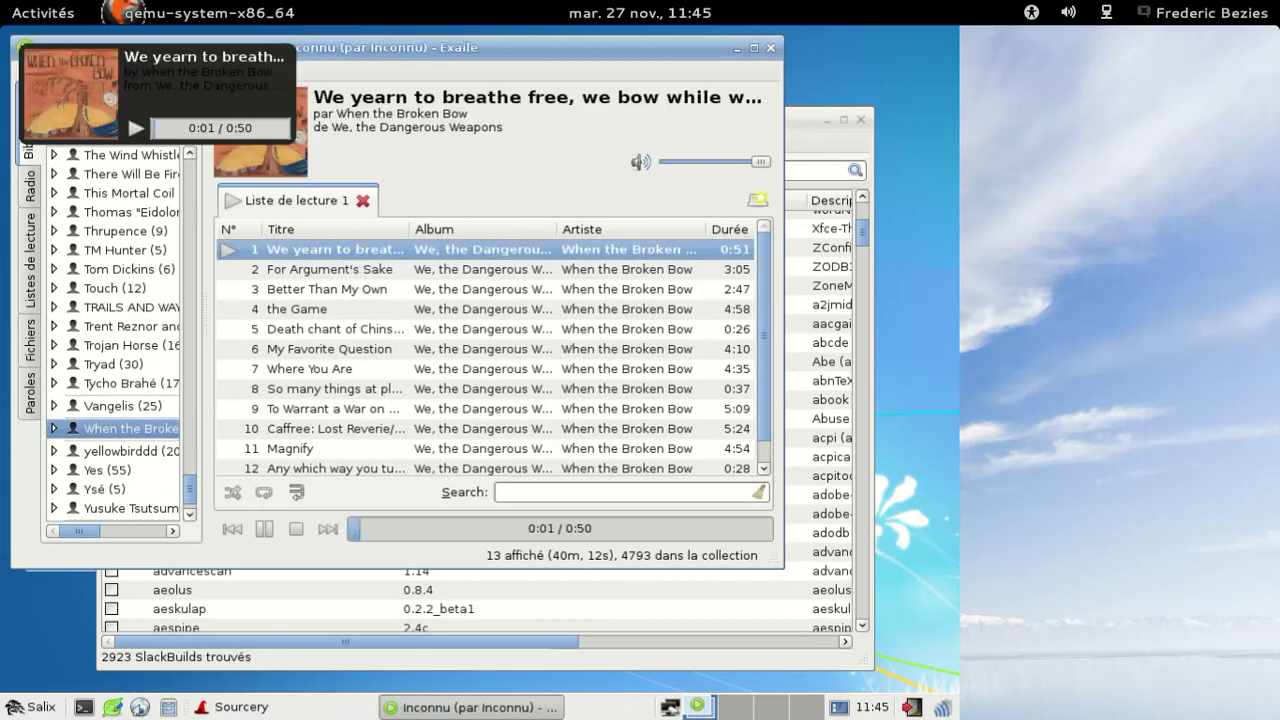
pyautogui.click(771, 48)
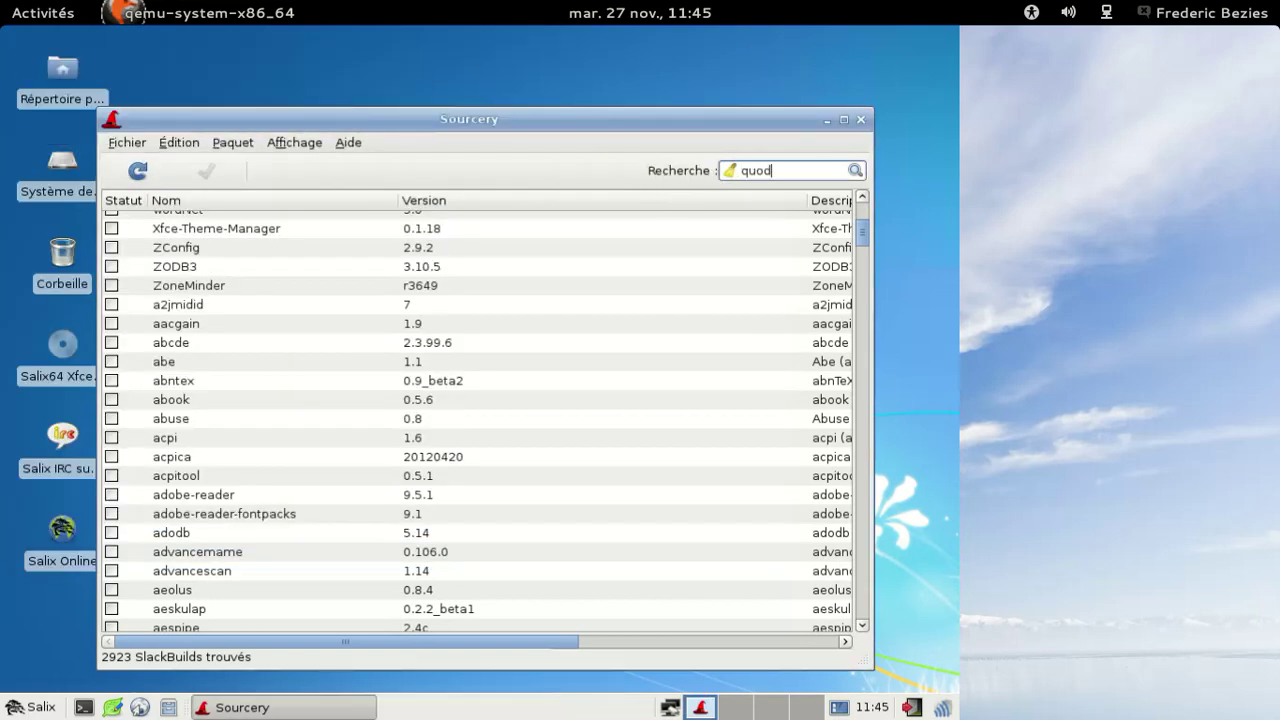
# Search the Sourcery SlackBuilds for "quod"
pyautogui.press('Return')
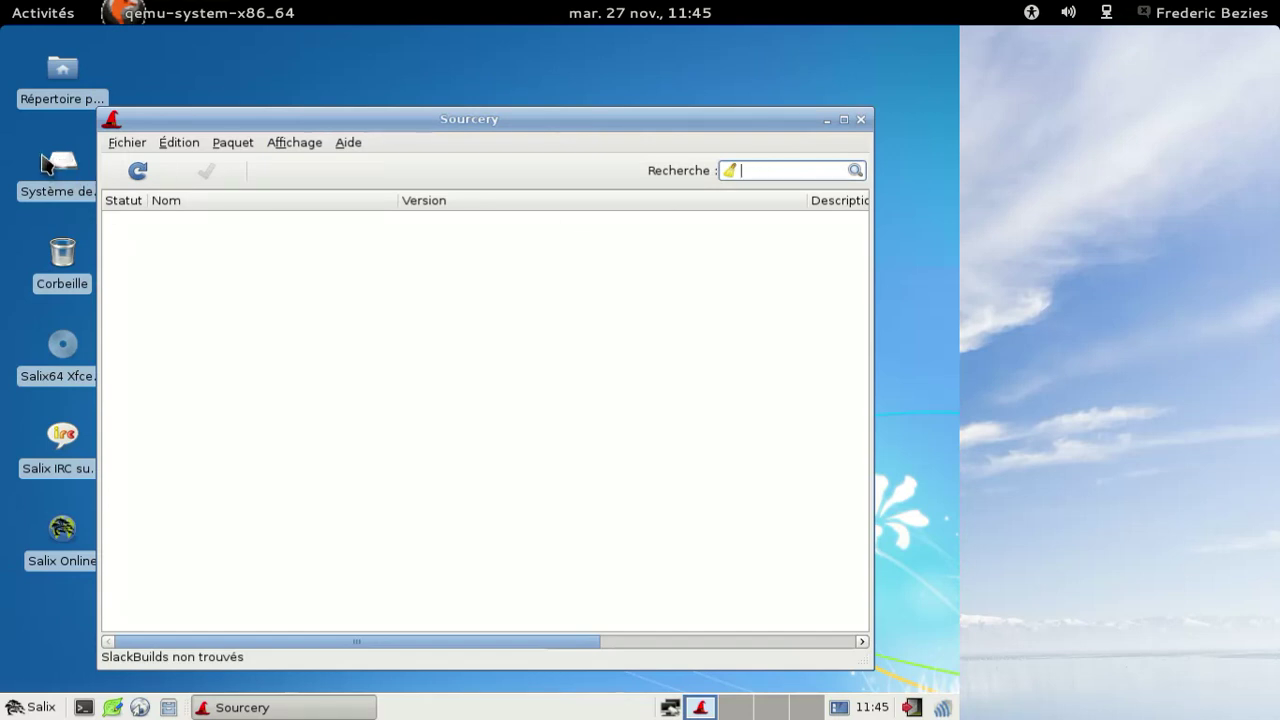
# Reload the complete SlackBuilds list and browse the available packages from the start through the entries beginning with b
pyautogui.click(138, 171)
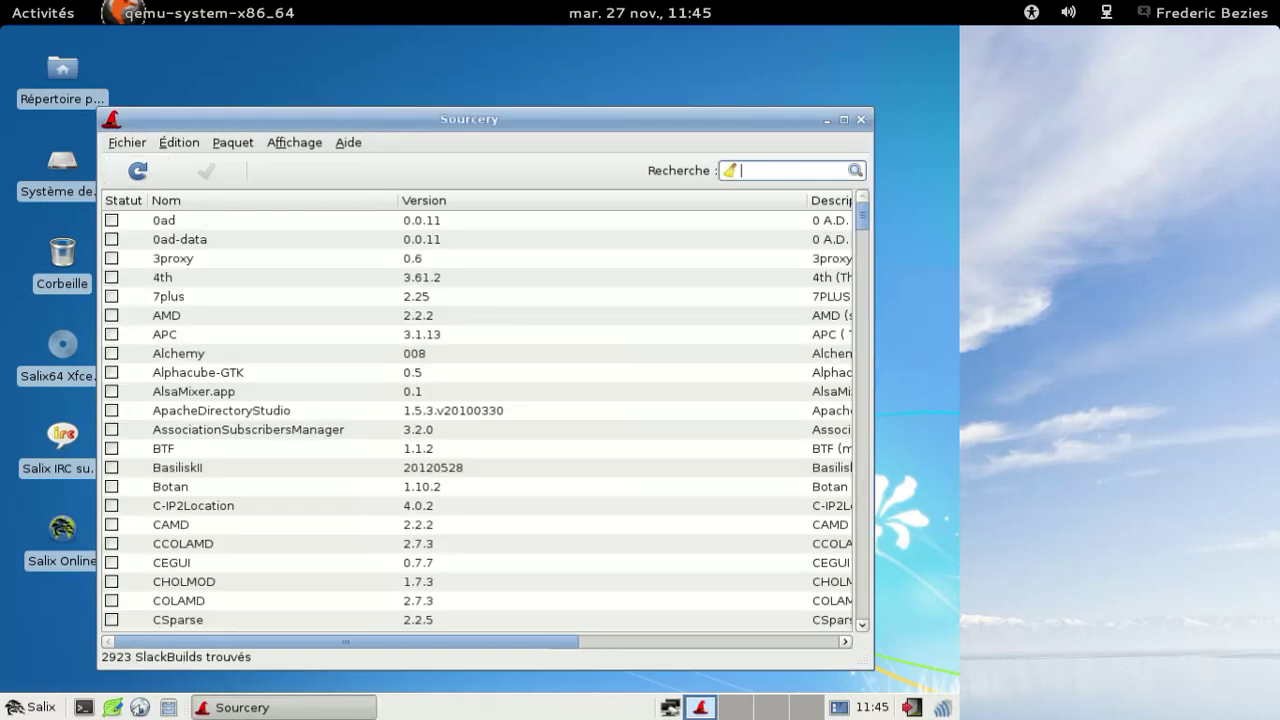
pyautogui.scroll(-1, 643, 251)
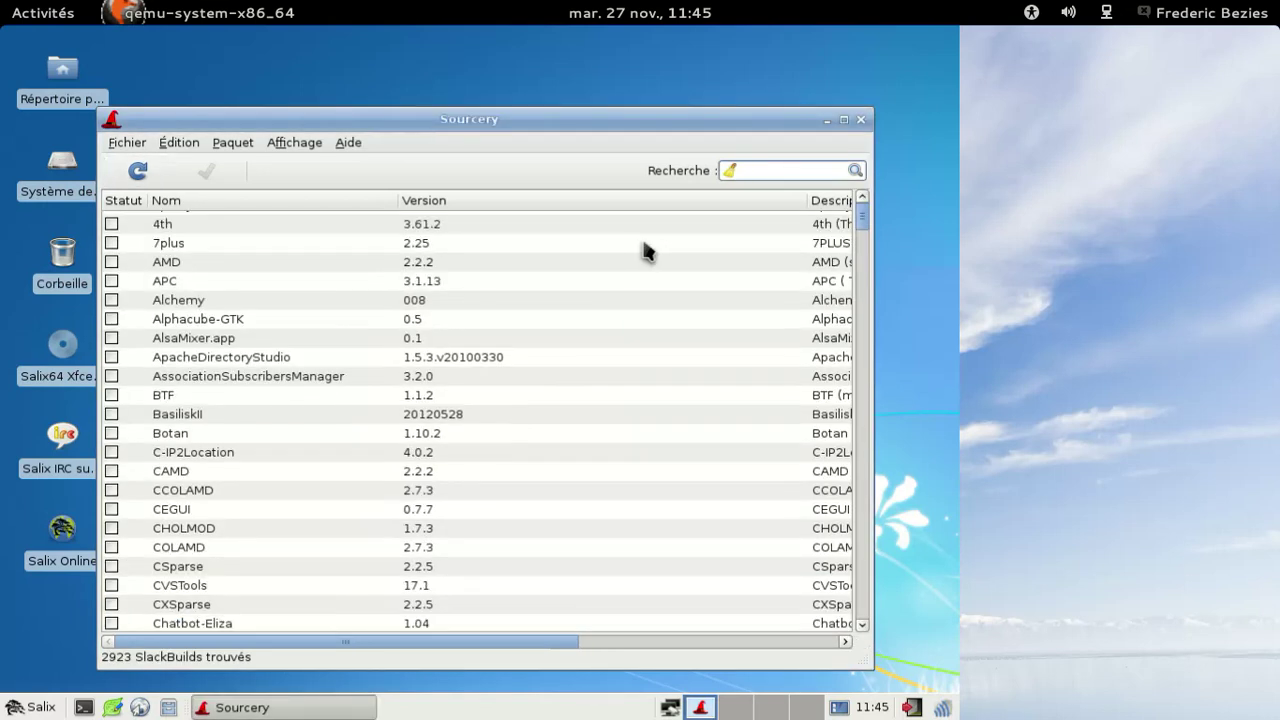
pyautogui.scroll(-11, 643, 251)
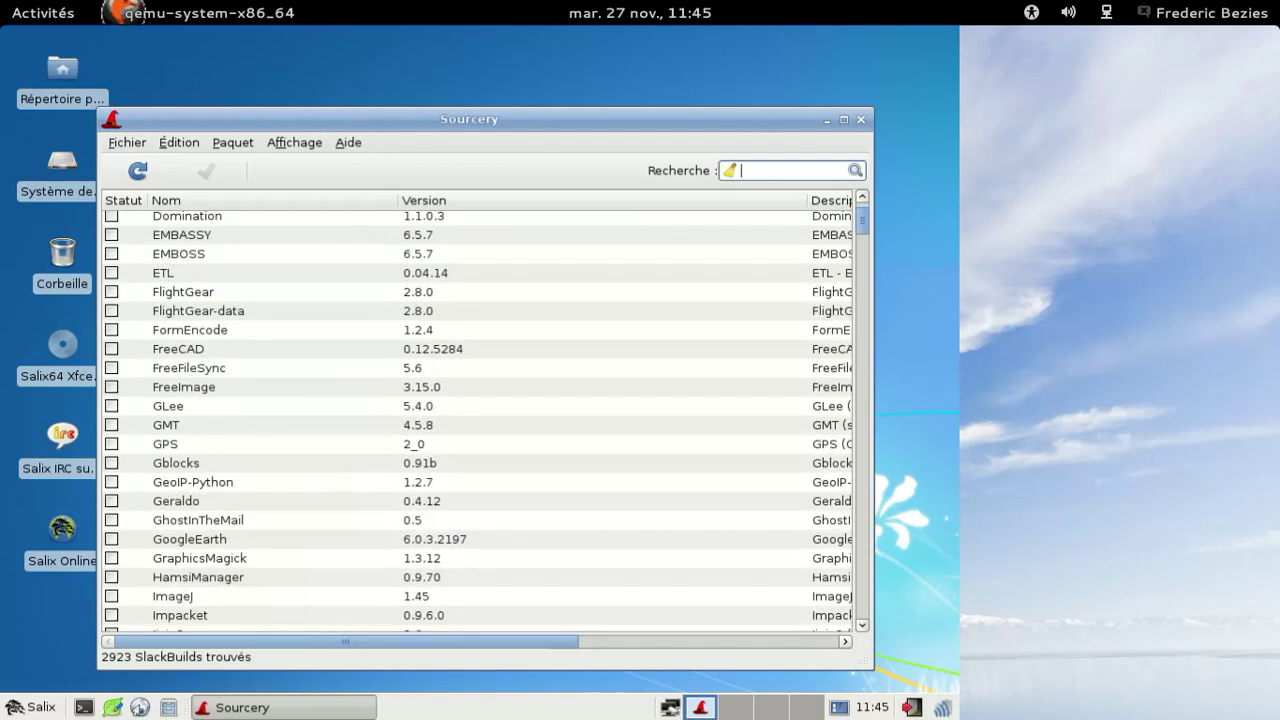
pyautogui.scroll(-6, 477, 420)
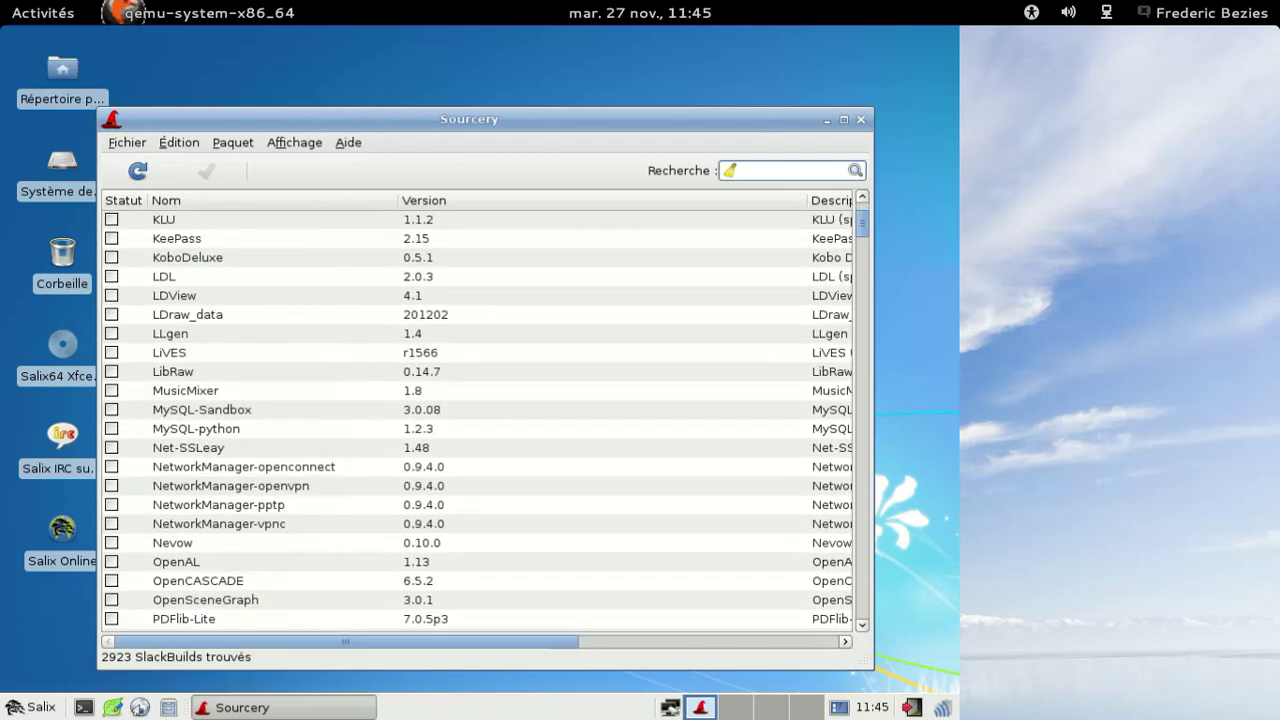
pyautogui.scroll(-4, 646, 251)
pyautogui.scroll(-3, 477, 420)
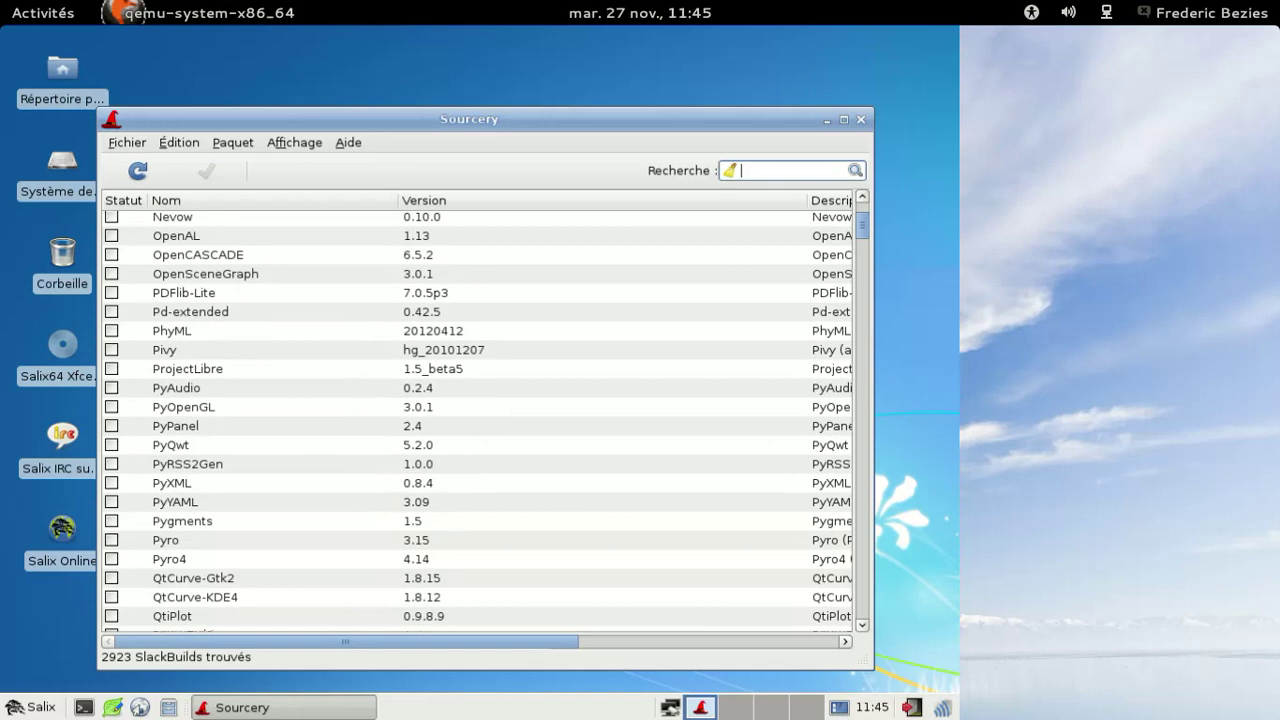
pyautogui.scroll(-9, 477, 420)
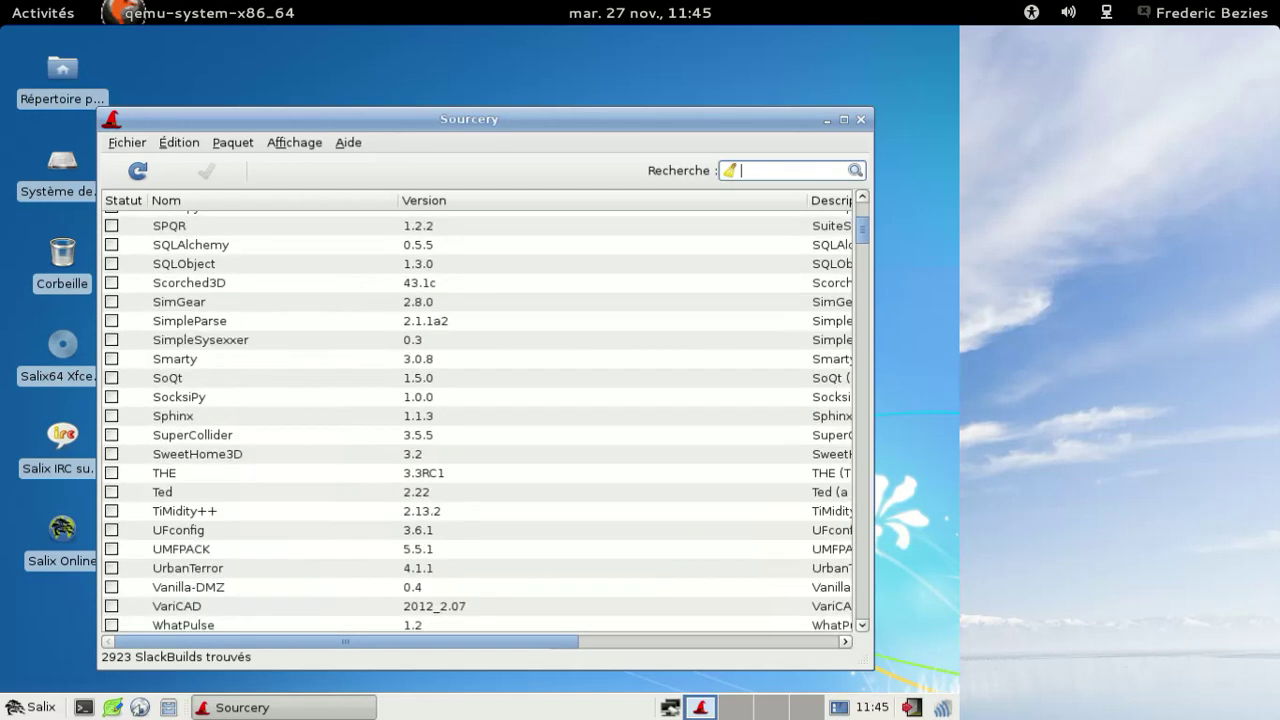
pyautogui.scroll(-8, 477, 420)
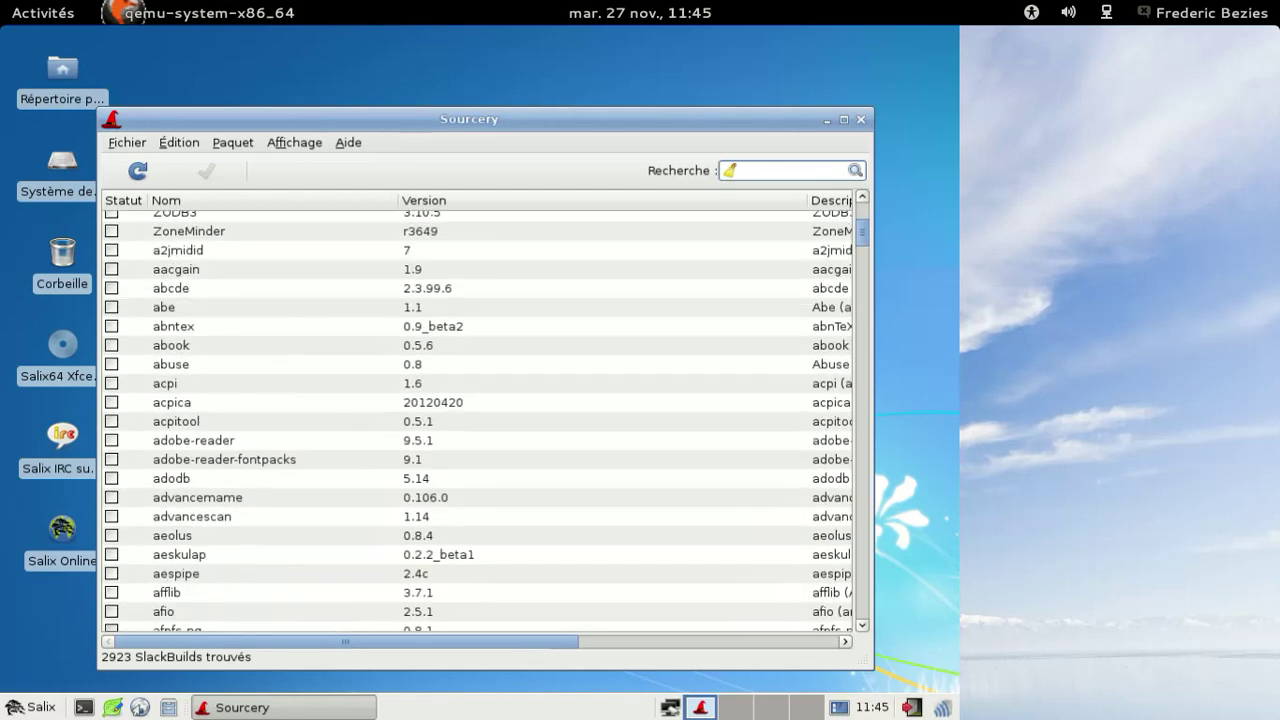
pyautogui.scroll(-16, 477, 420)
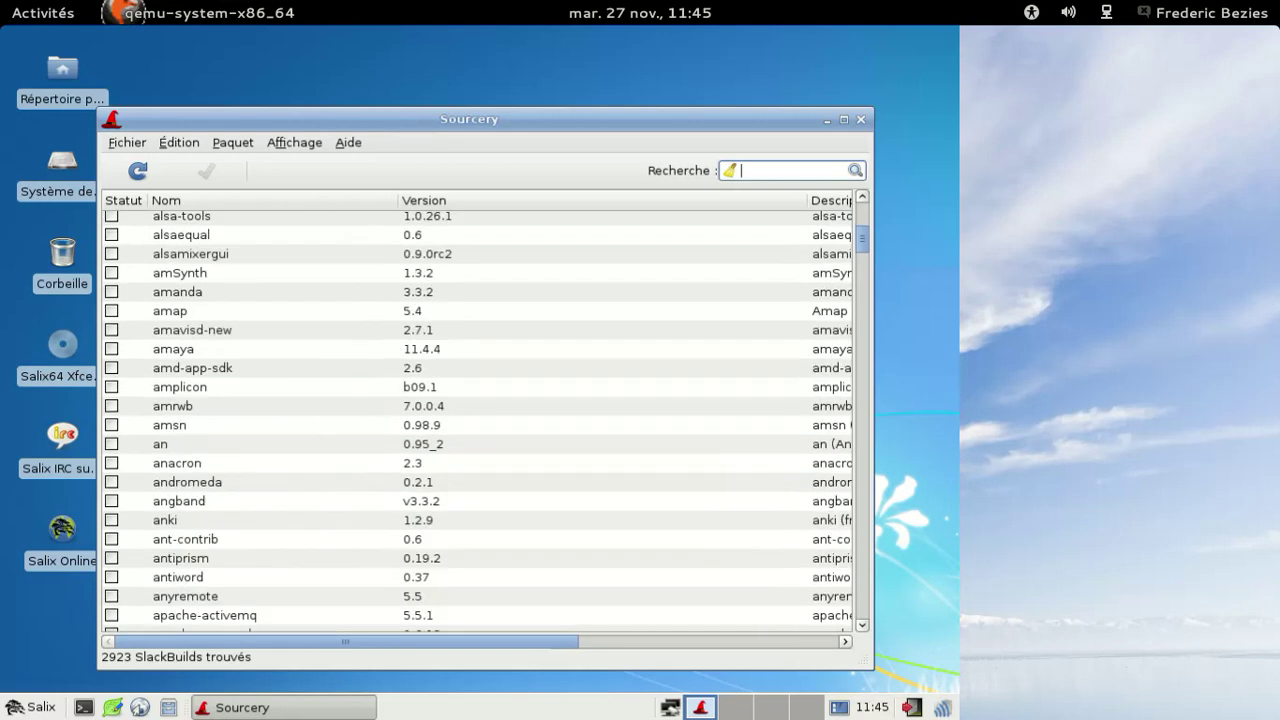
pyautogui.scroll(-16, 477, 420)
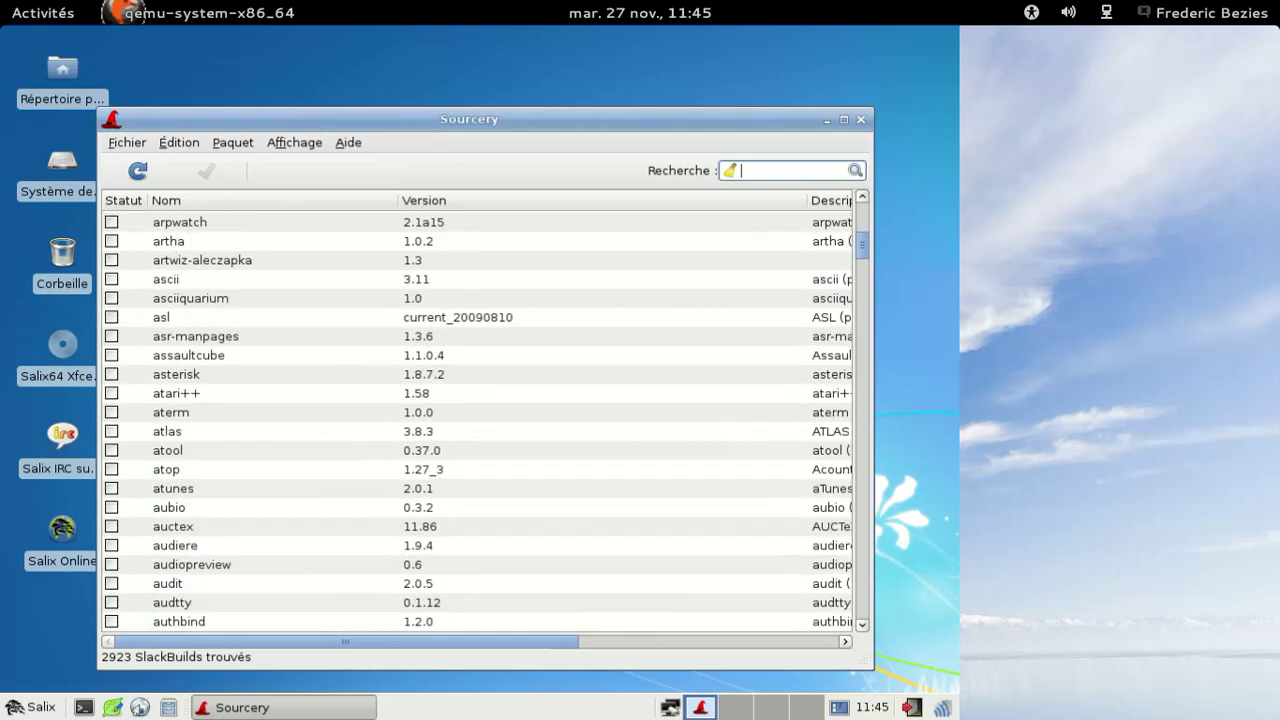
pyautogui.scroll(-10, 477, 420)
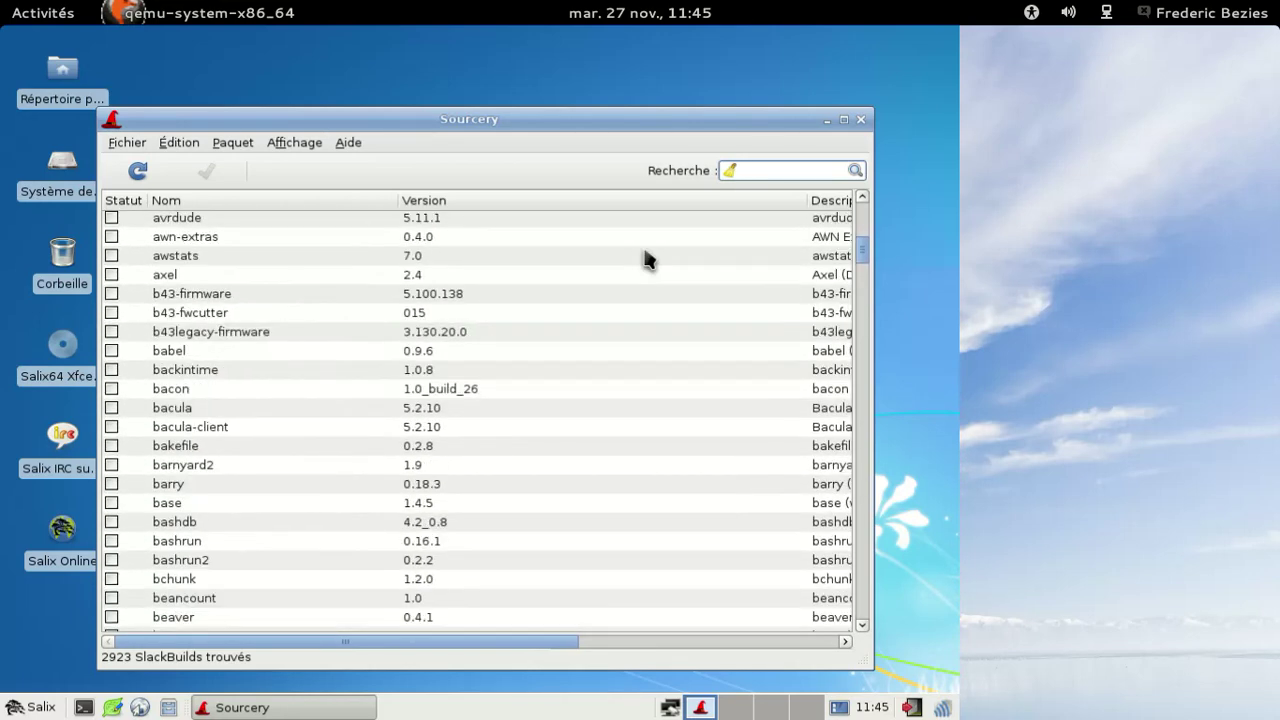
pyautogui.scroll(-5, 648, 259)
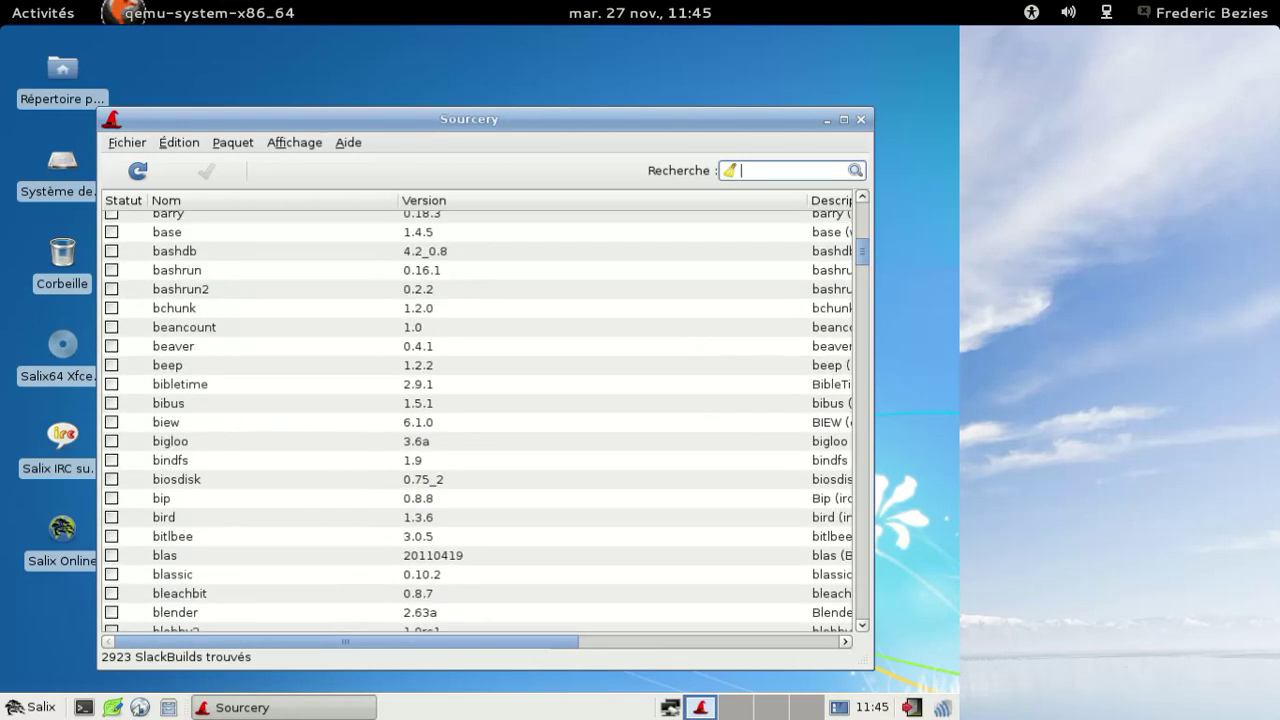
# Select the beaver SlackBuild and read the descriptions of the packages around it and further down the list
pyautogui.click(274, 350)
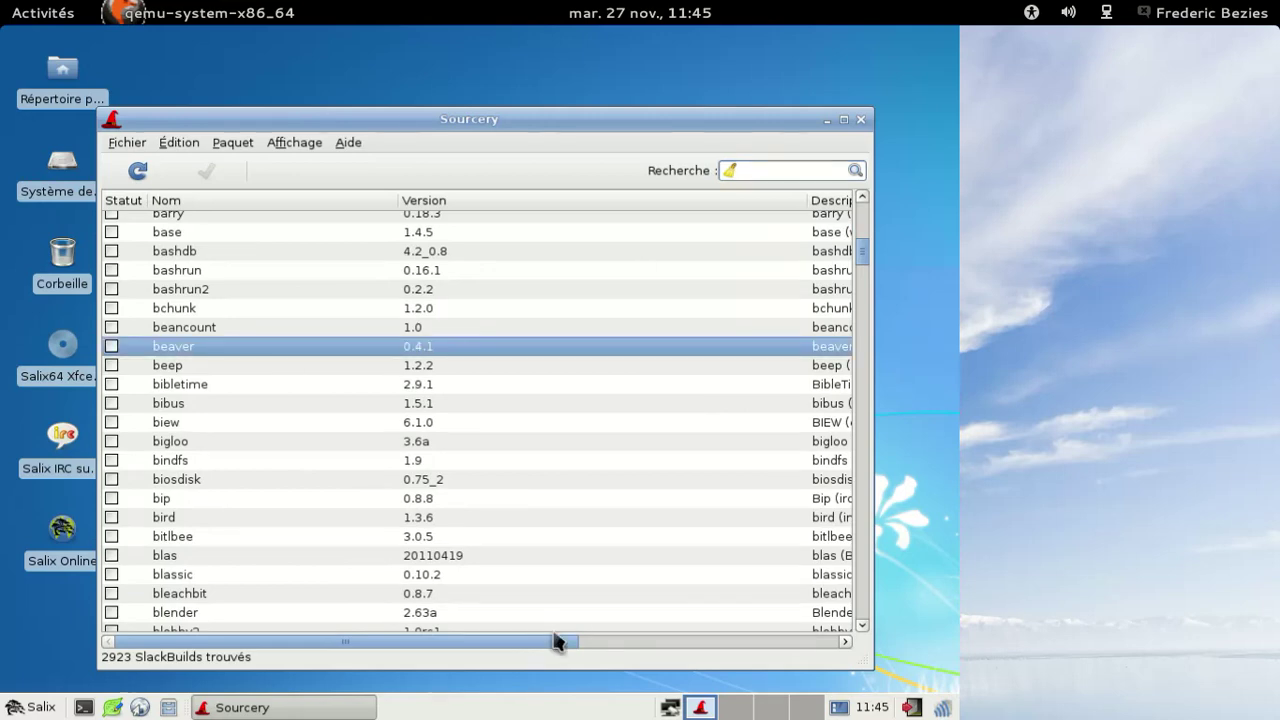
pyautogui.hscroll(4, 530, 641)
pyautogui.moveTo(658, 641); pyautogui.dragTo(793, 652)
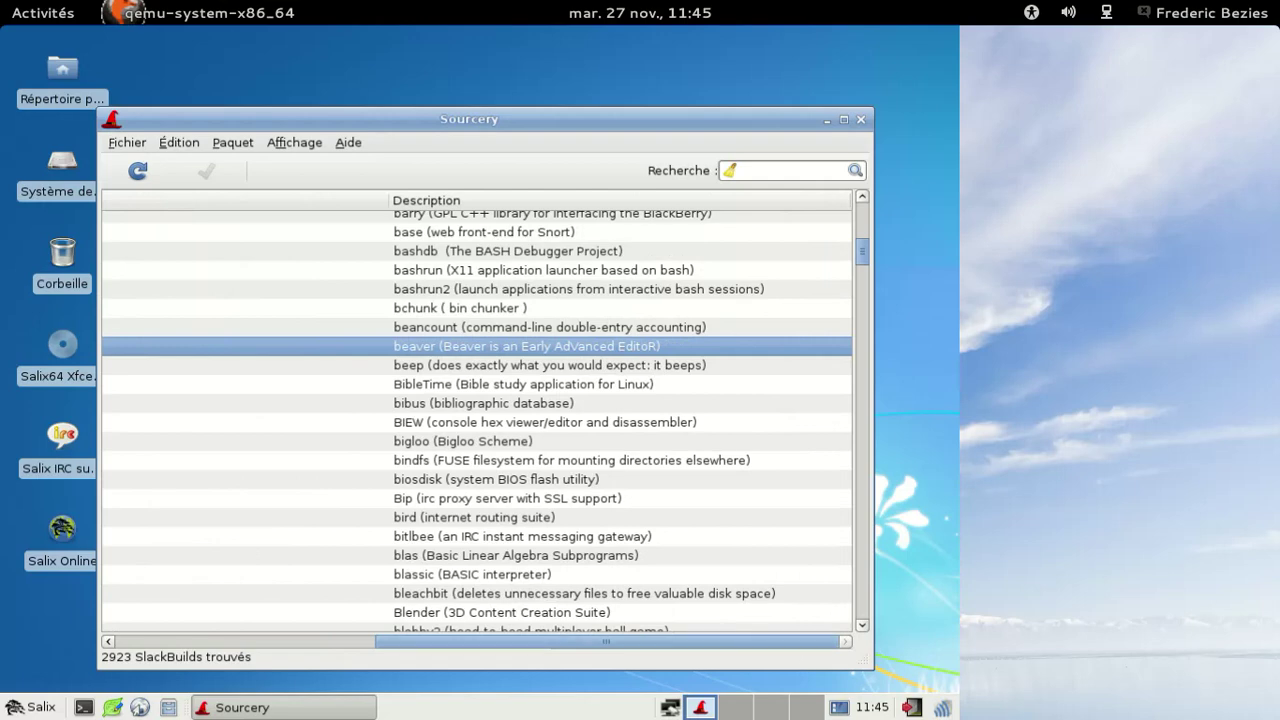
pyautogui.moveTo(862, 251)
pyautogui.mouseDown()
pyautogui.moveTo(862, 280)
pyautogui.moveTo(862, 253)
pyautogui.mouseUp()
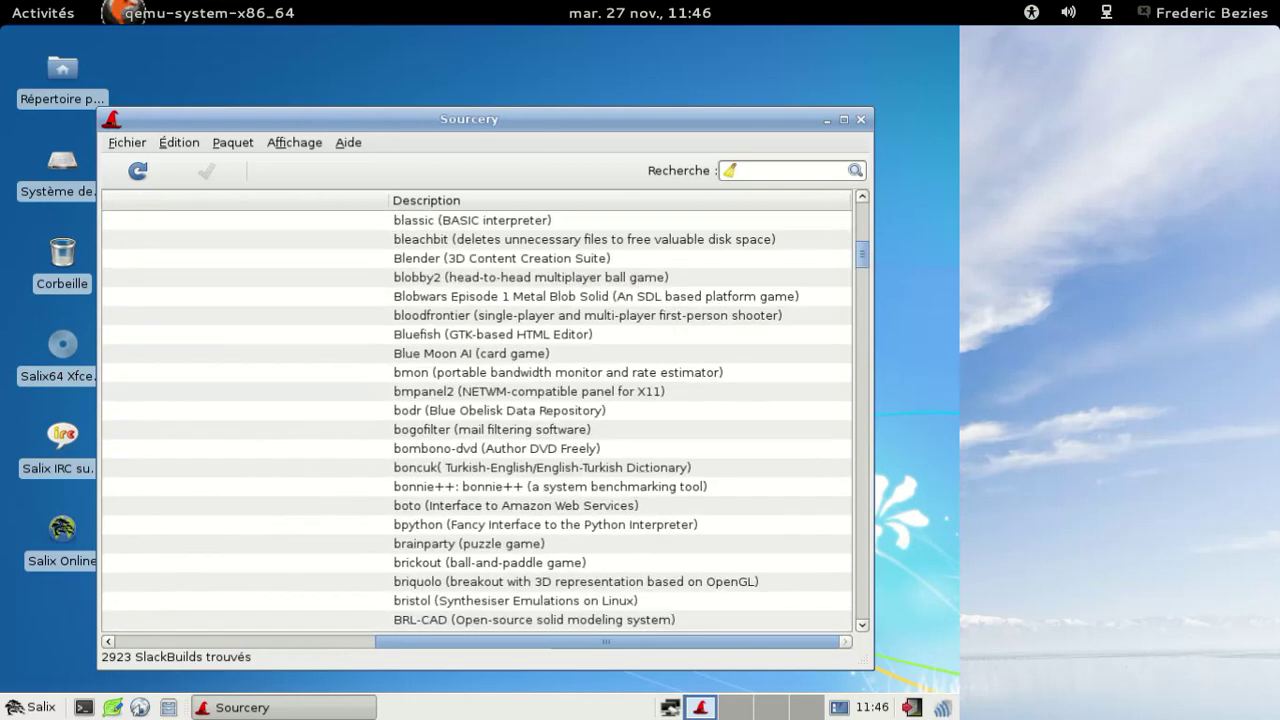
# Install the bleachbit 0.8.7 SlackBuild, acknowledge the finished tasks and close Sourcery
pyautogui.click(700, 240)
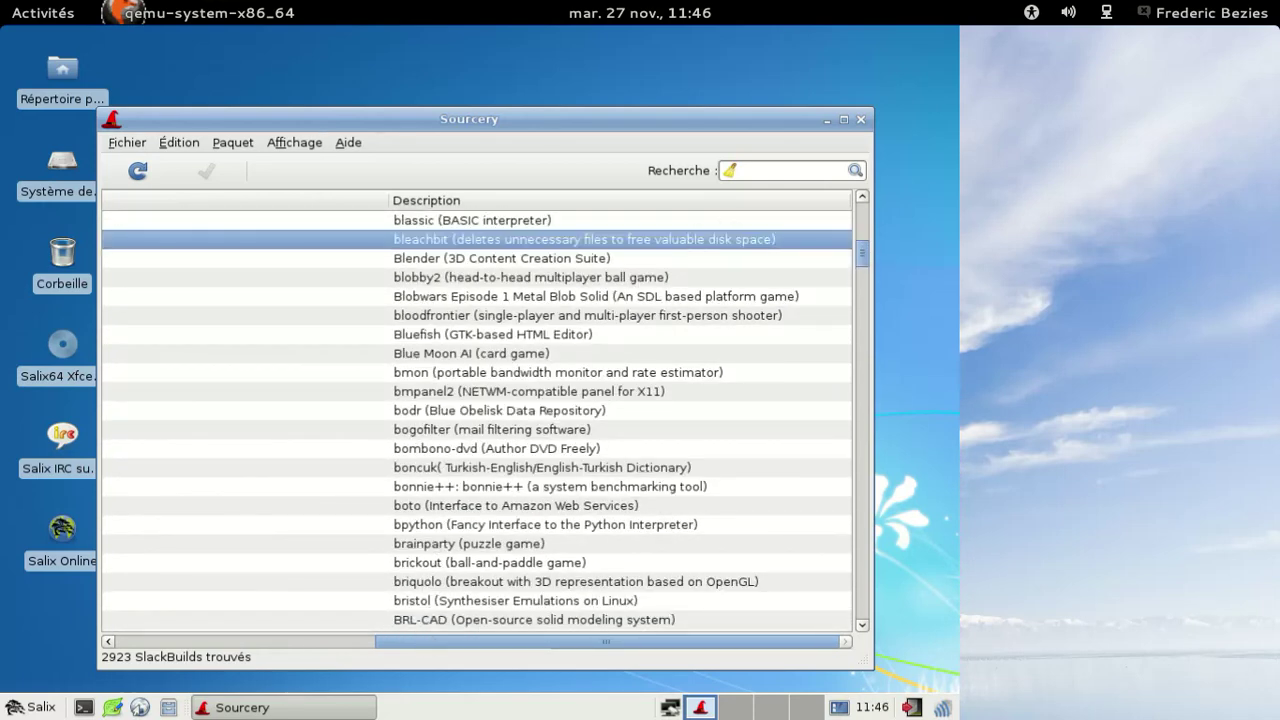
pyautogui.moveTo(428, 641); pyautogui.dragTo(150, 645)
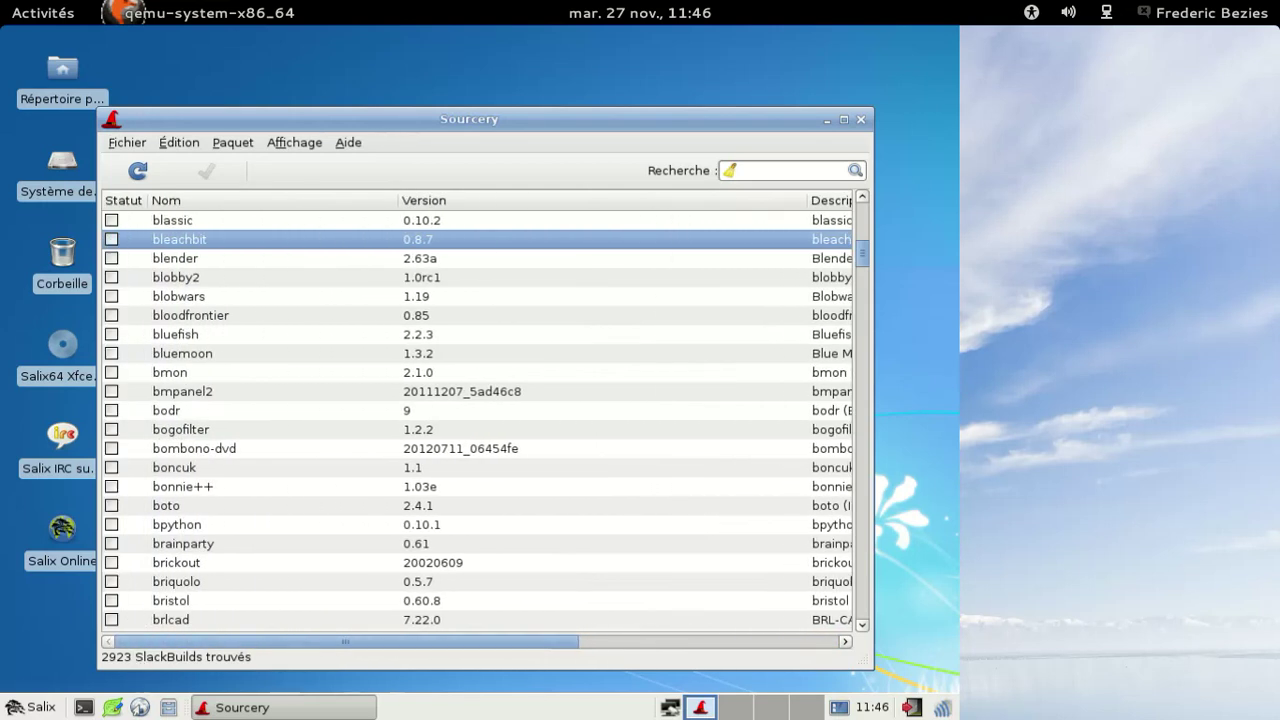
pyautogui.rightClick(113, 247)
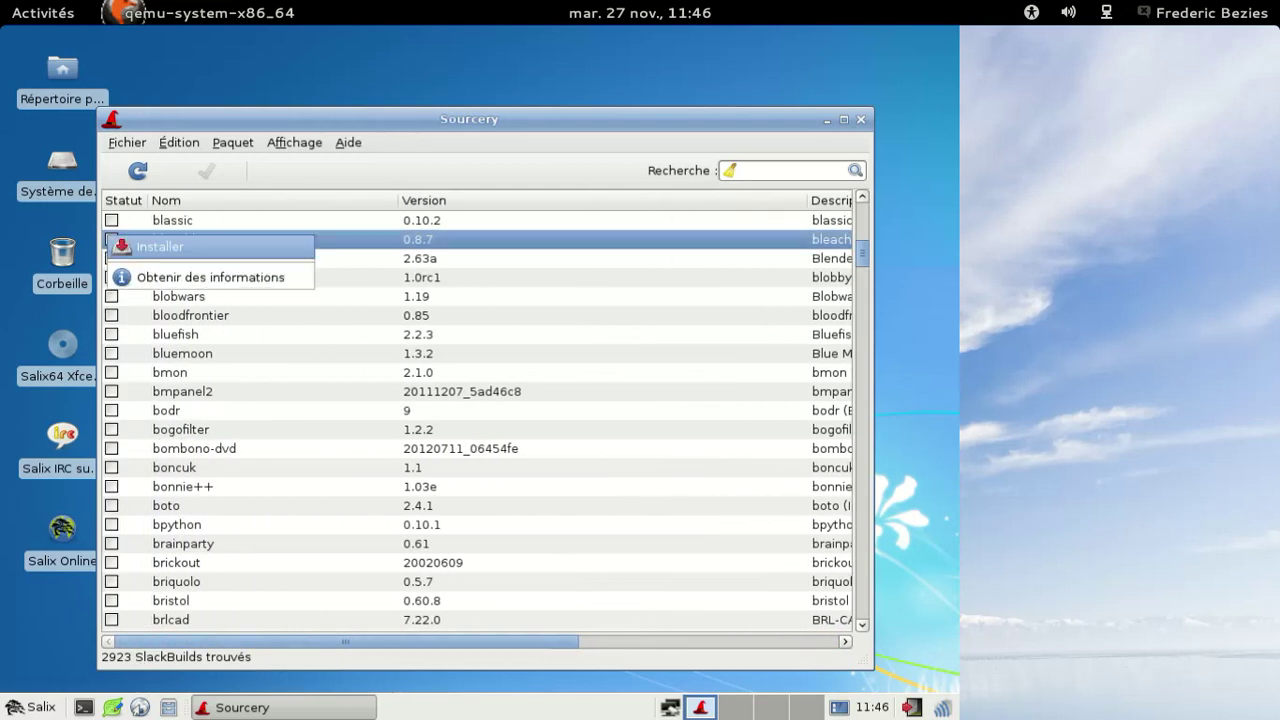
pyautogui.click(118, 246)
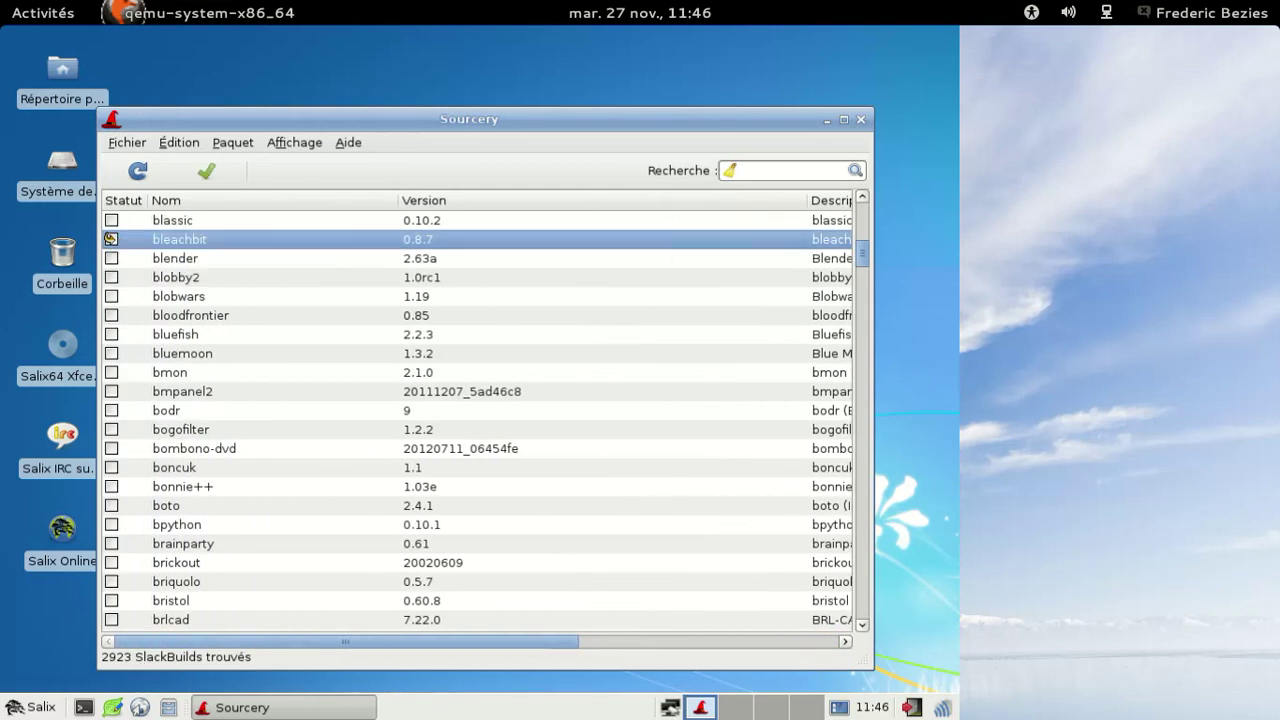
pyautogui.click(206, 171)
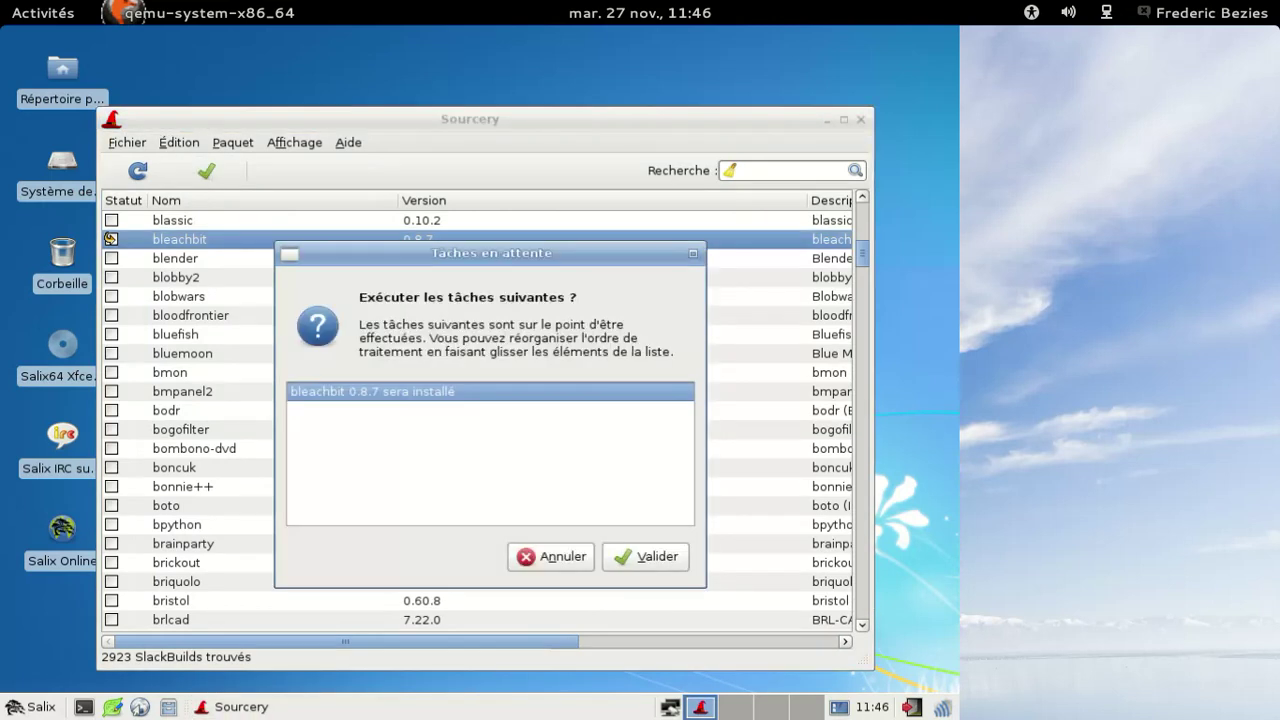
pyautogui.click(640, 557)
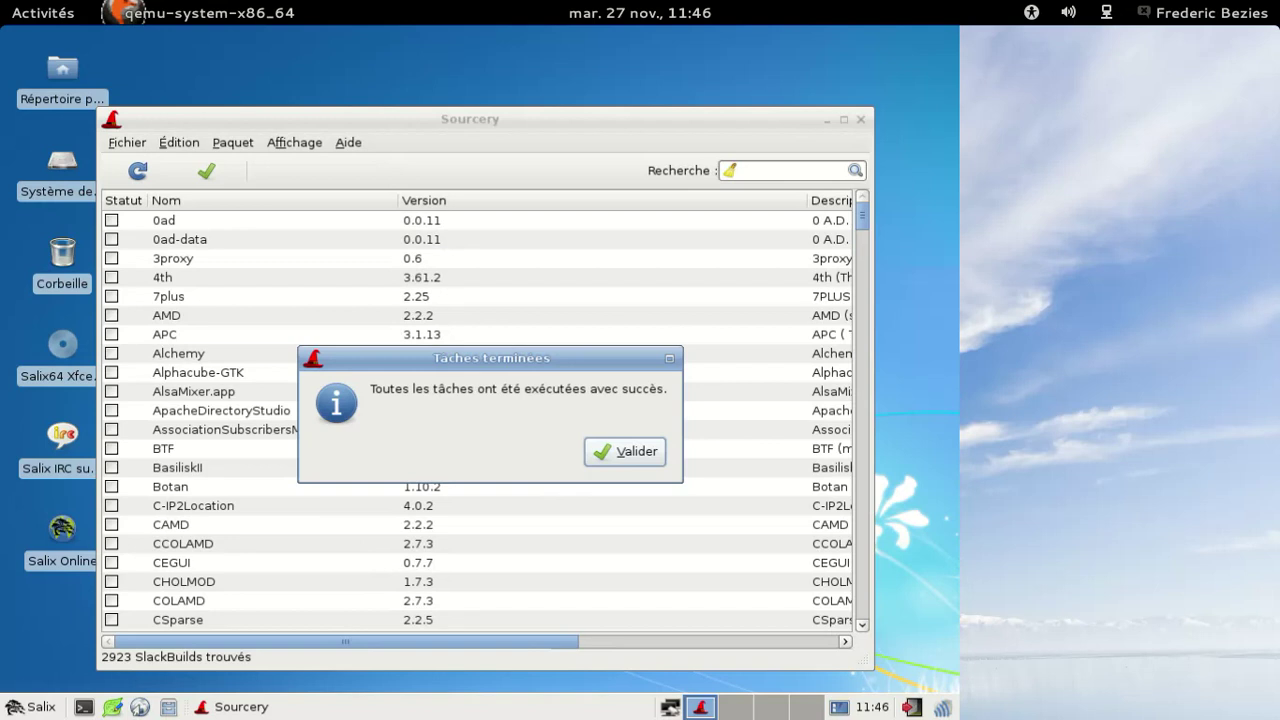
pyautogui.press('Return')
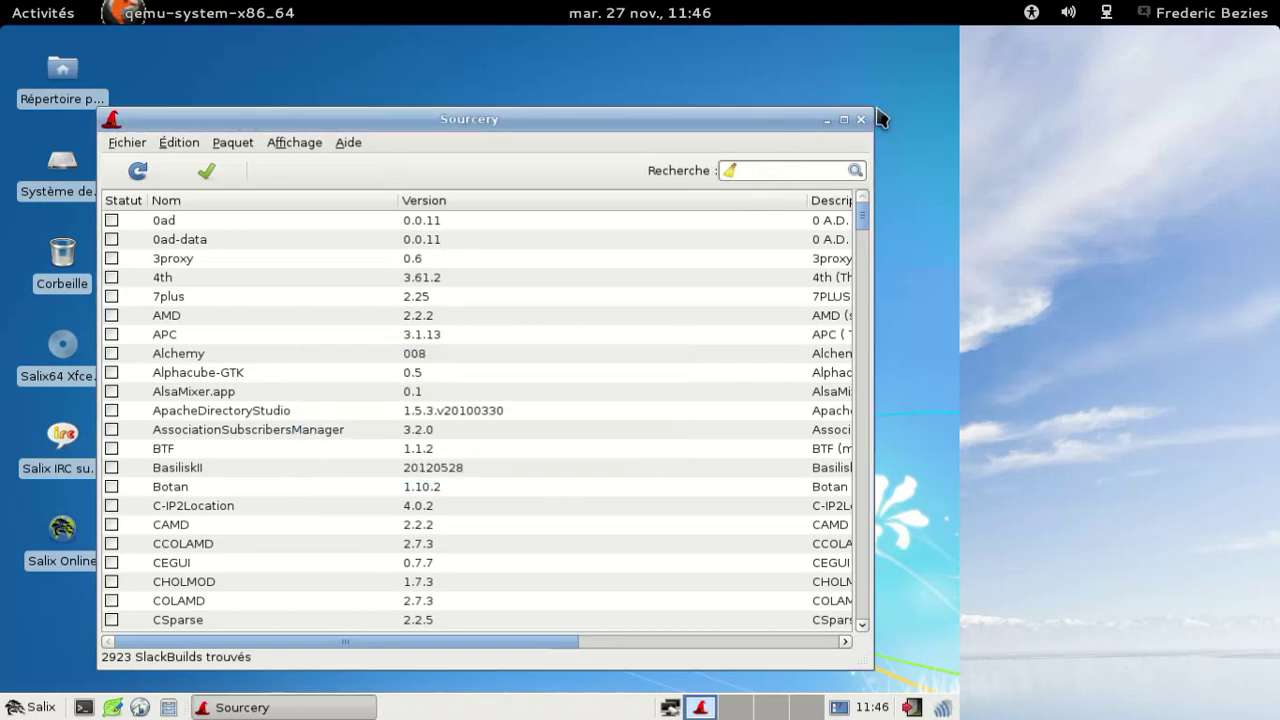
pyautogui.click(861, 120)
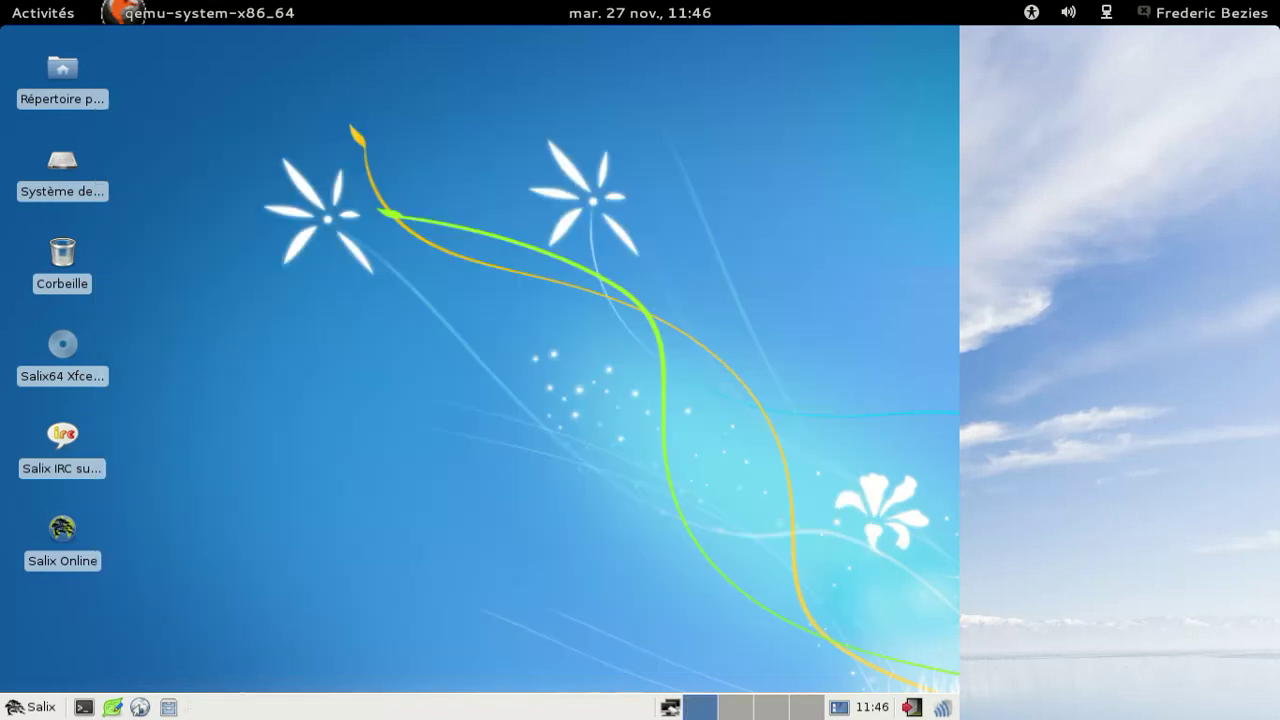
# Launch BleachBit from the system applications and dismiss its preferences dialog
pyautogui.click(34, 707)
pyautogui.moveTo(60, 639)
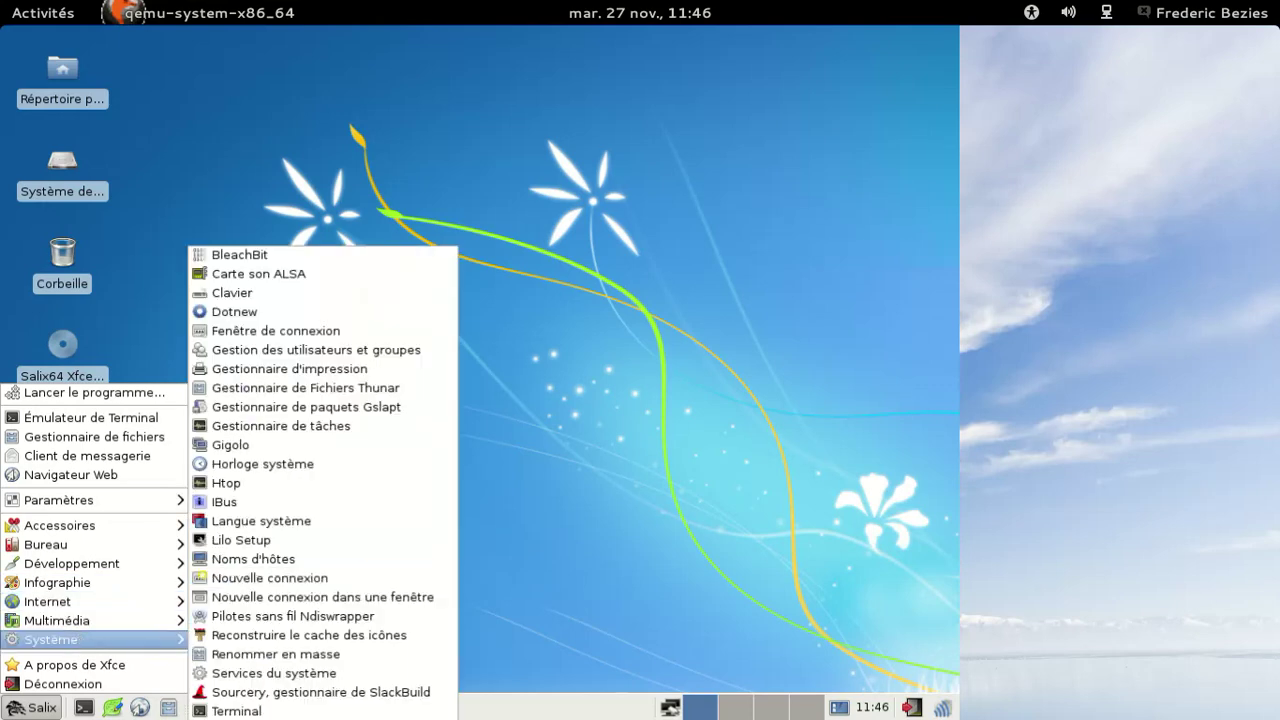
pyautogui.click(389, 260)
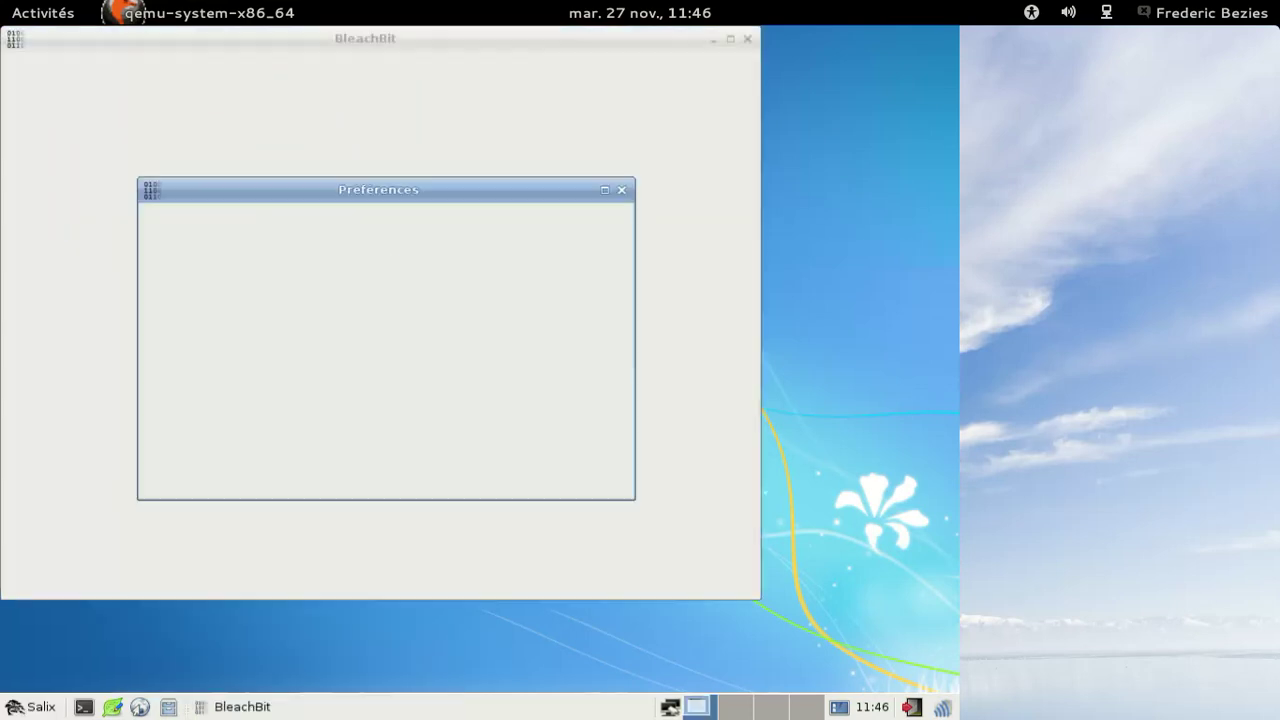
pyautogui.click(572, 476)
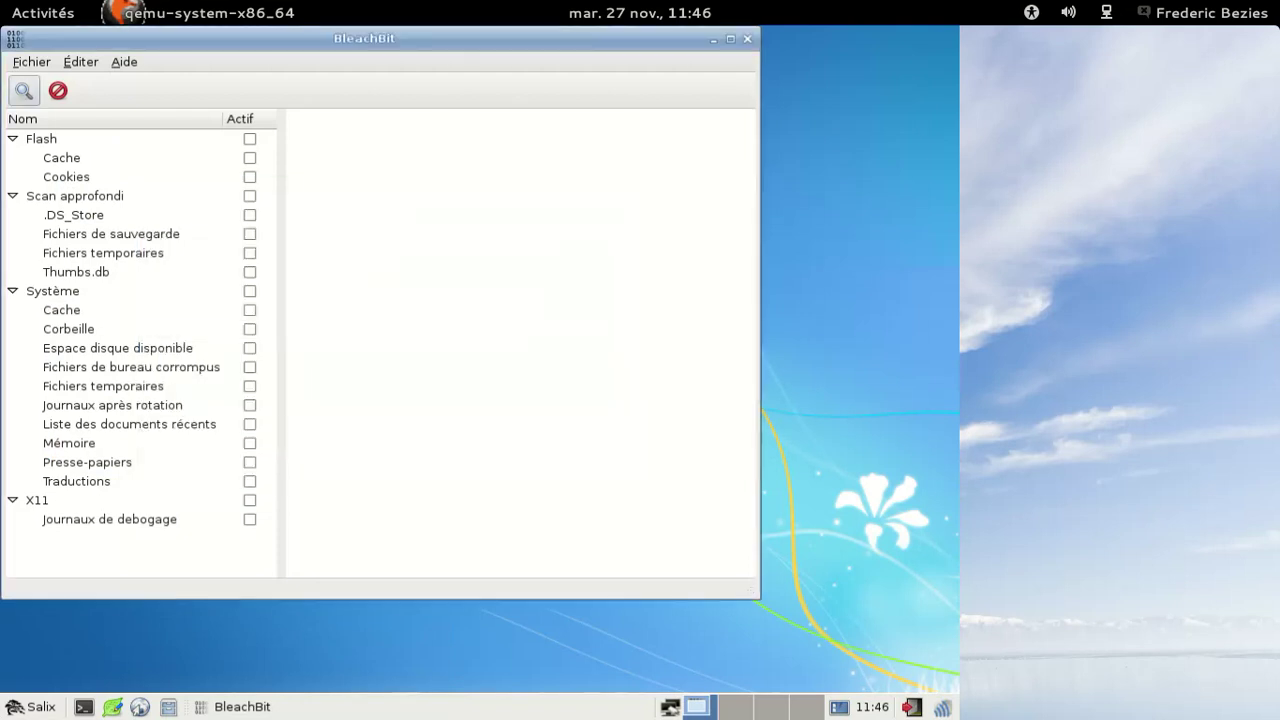
pyautogui.click(452, 390)
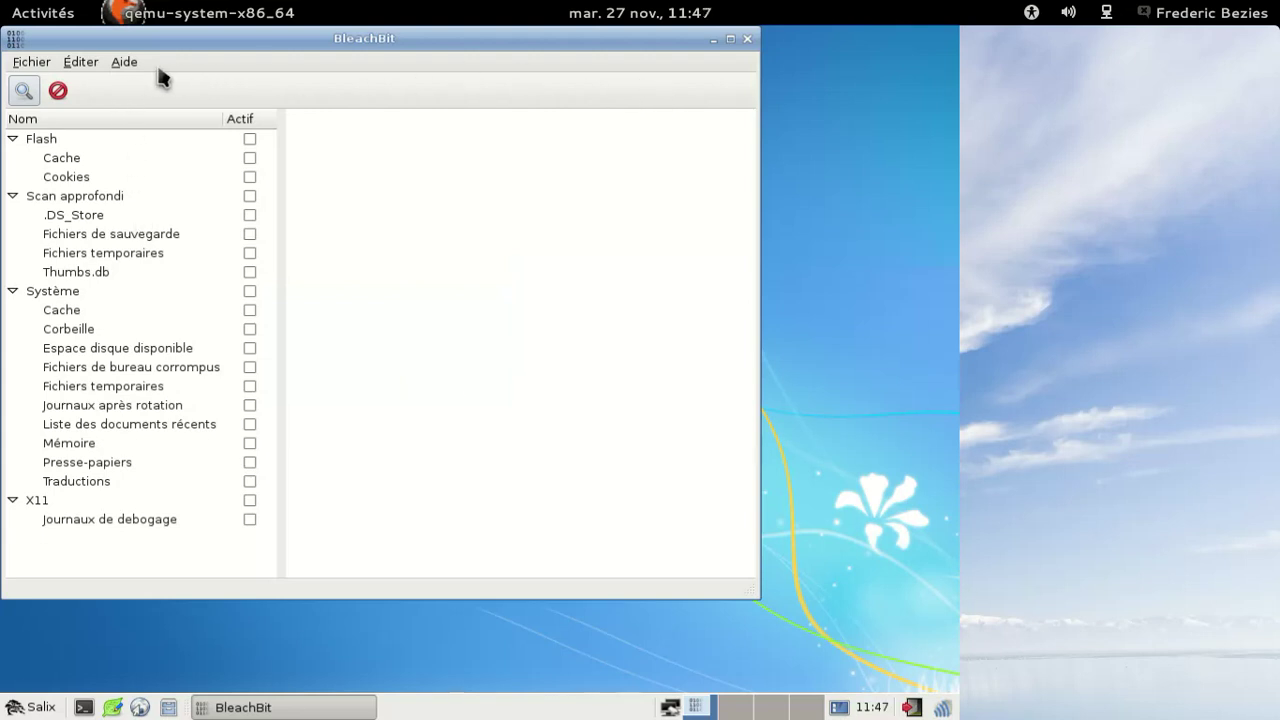
# Check BleachBit's version in its About information and close the application
pyautogui.click(126, 62)
pyautogui.click(122, 134)
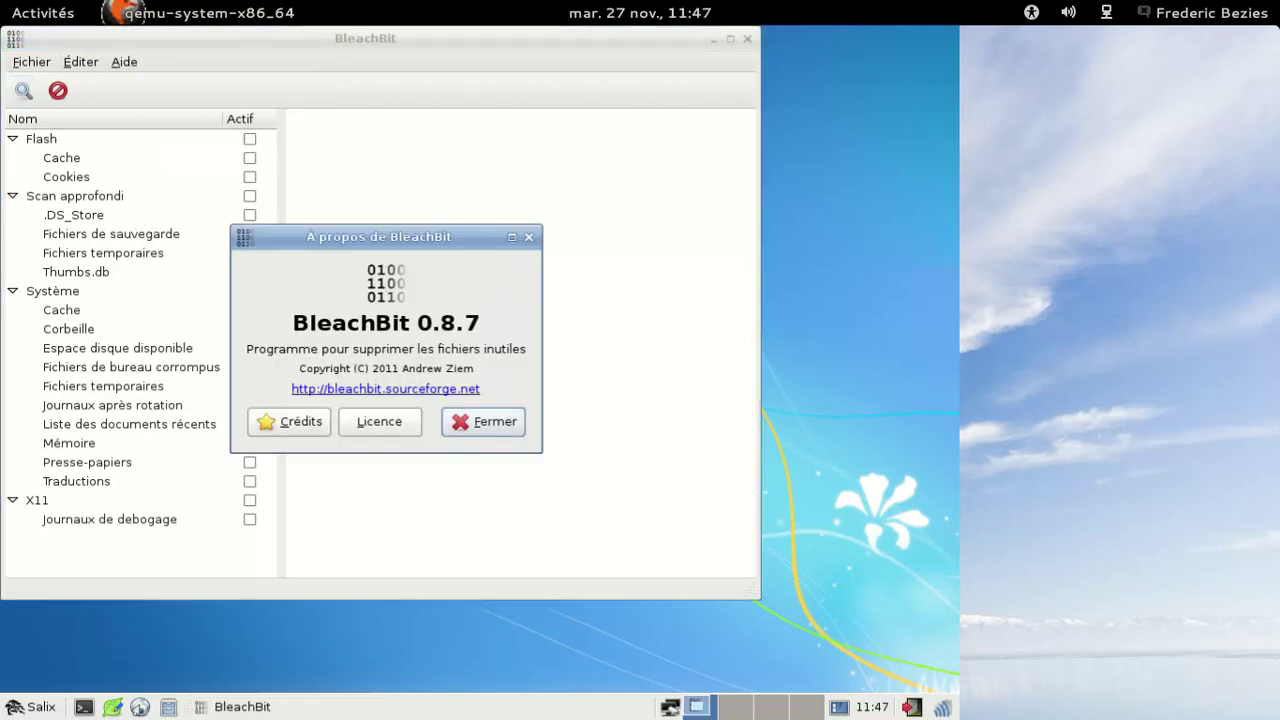
pyautogui.click(489, 431)
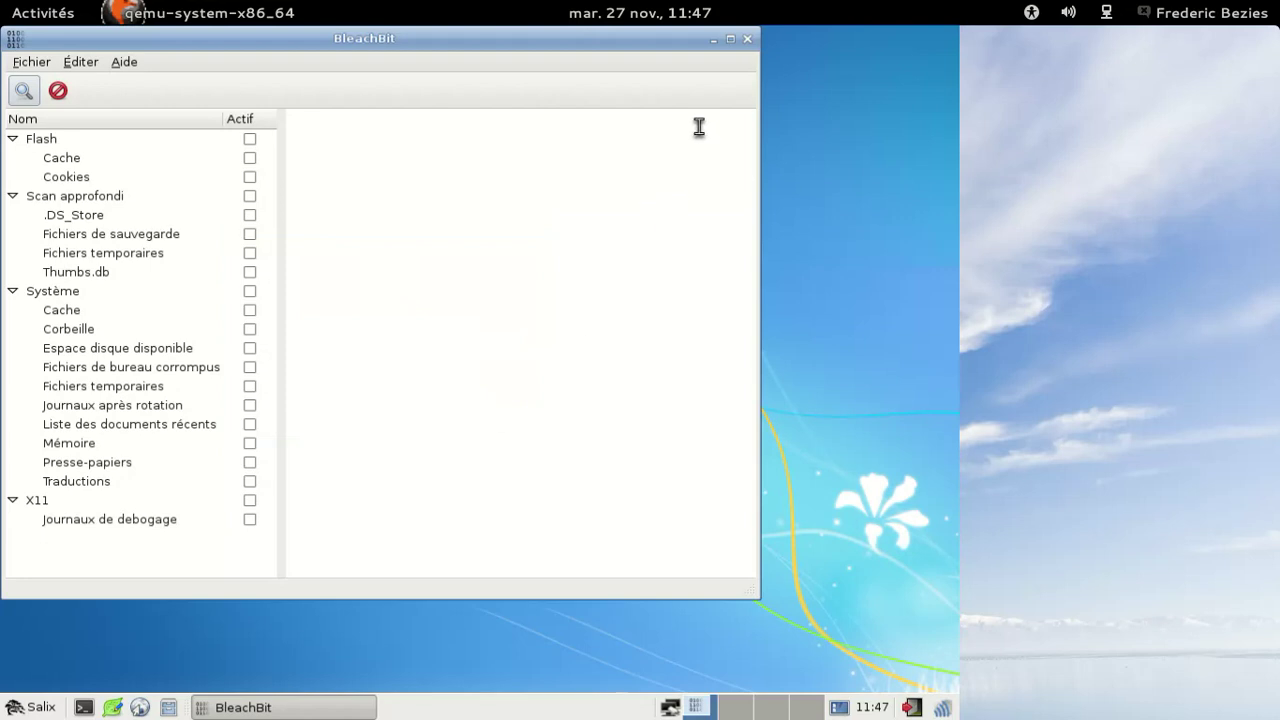
pyautogui.click(747, 39)
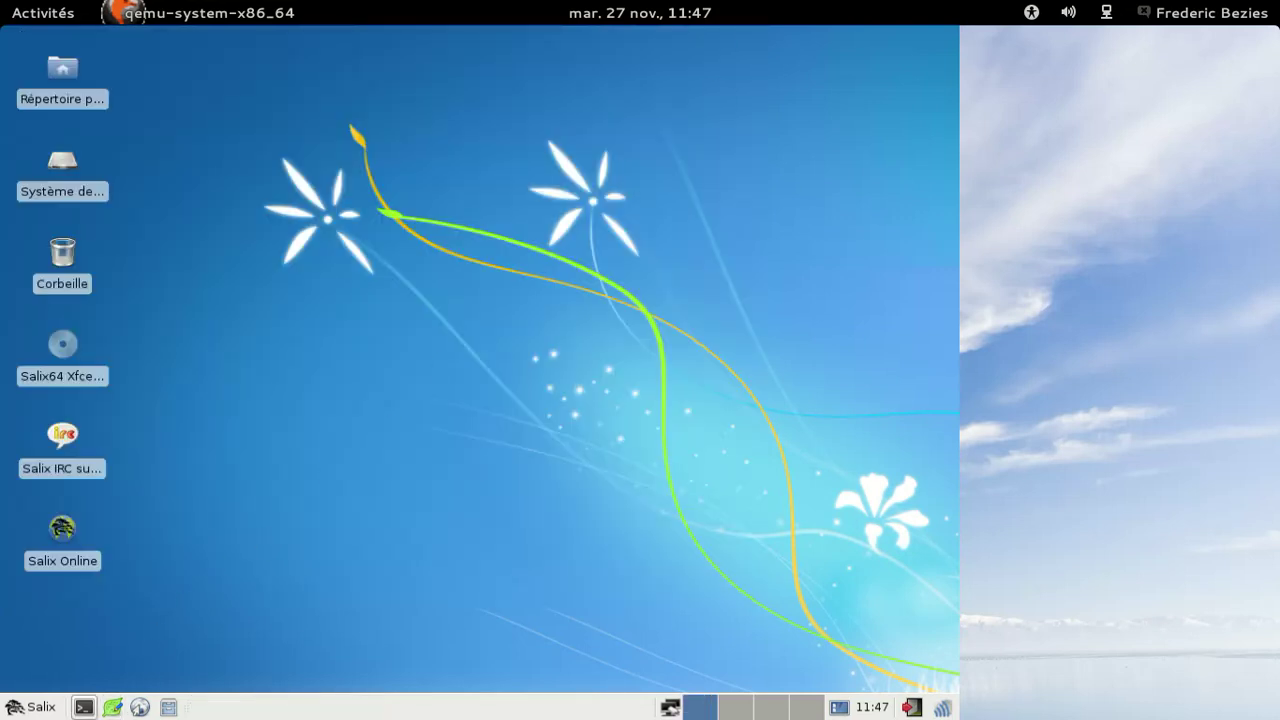
# Launch the Parole media player from the multimedia applications
pyautogui.click(30, 707)
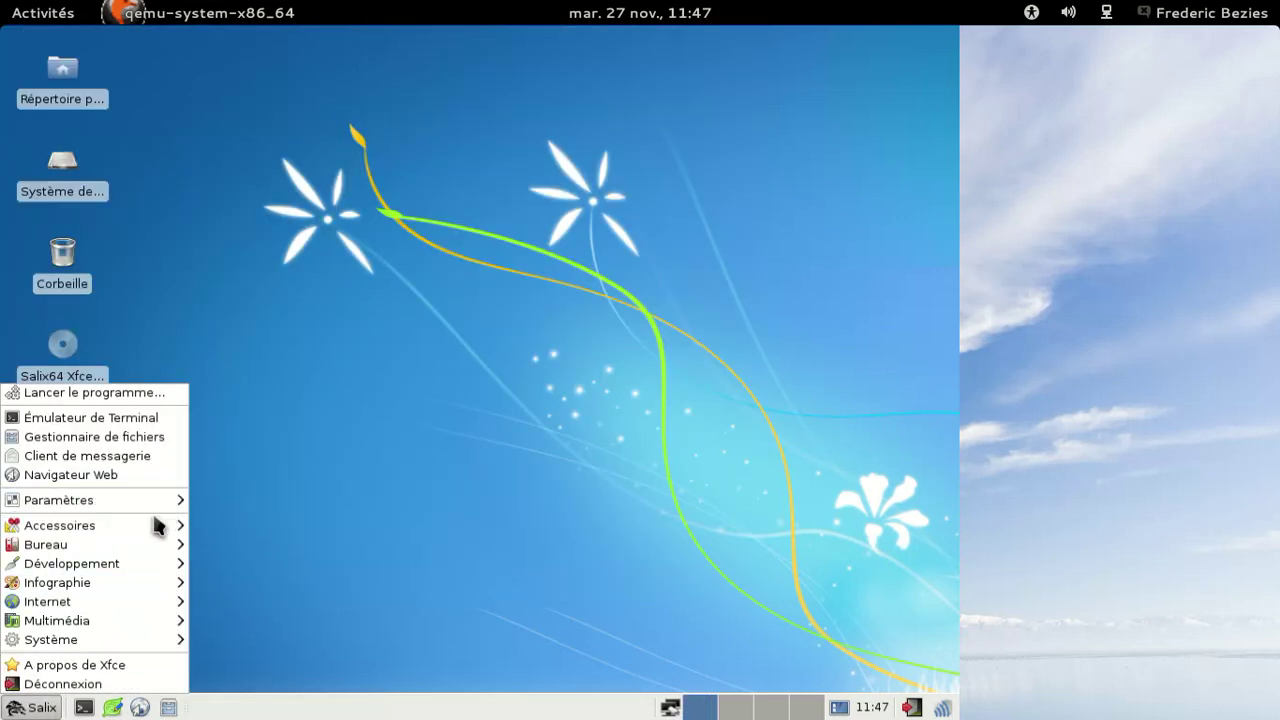
pyautogui.moveTo(157, 502)
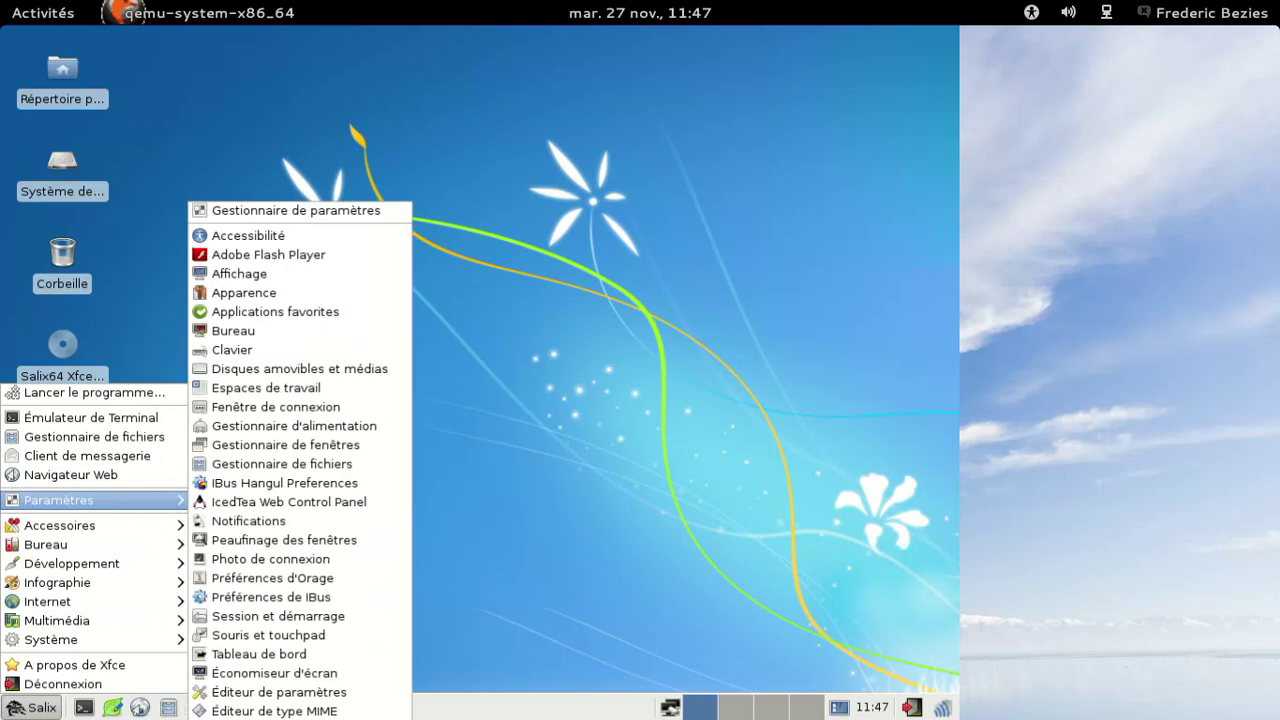
pyautogui.moveTo(90, 525)
pyautogui.moveTo(95, 622)
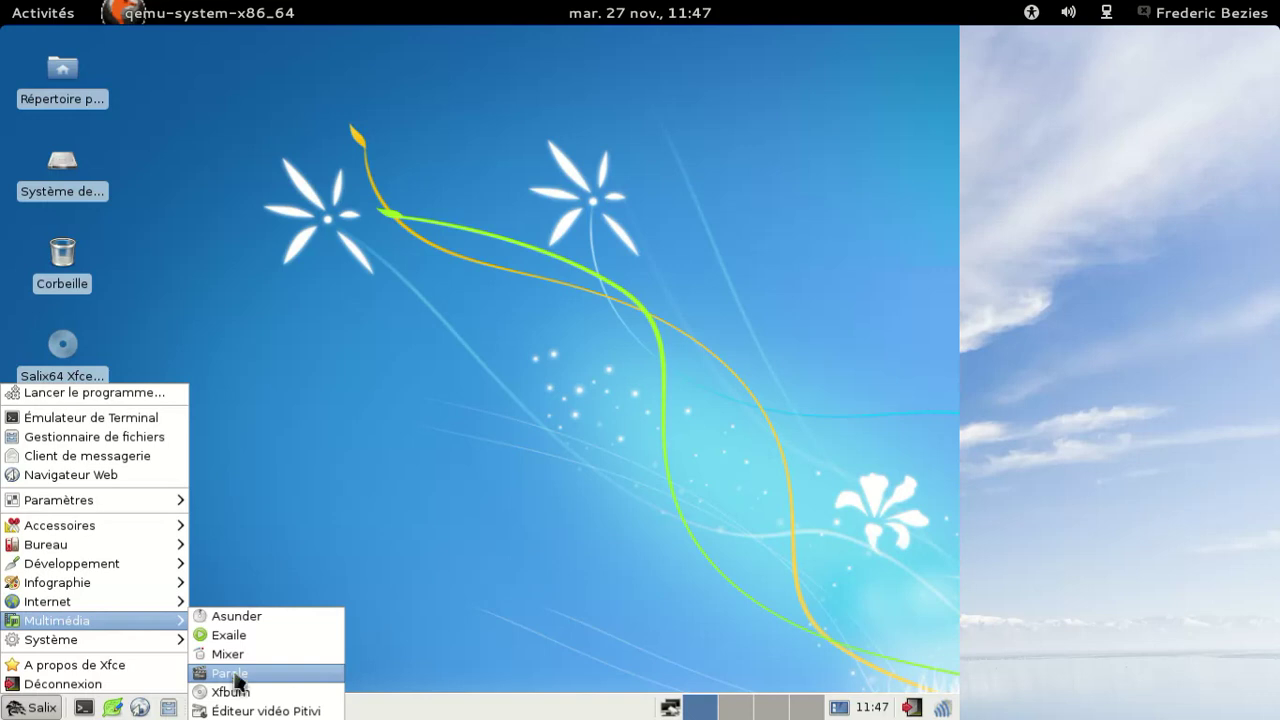
pyautogui.click(235, 674)
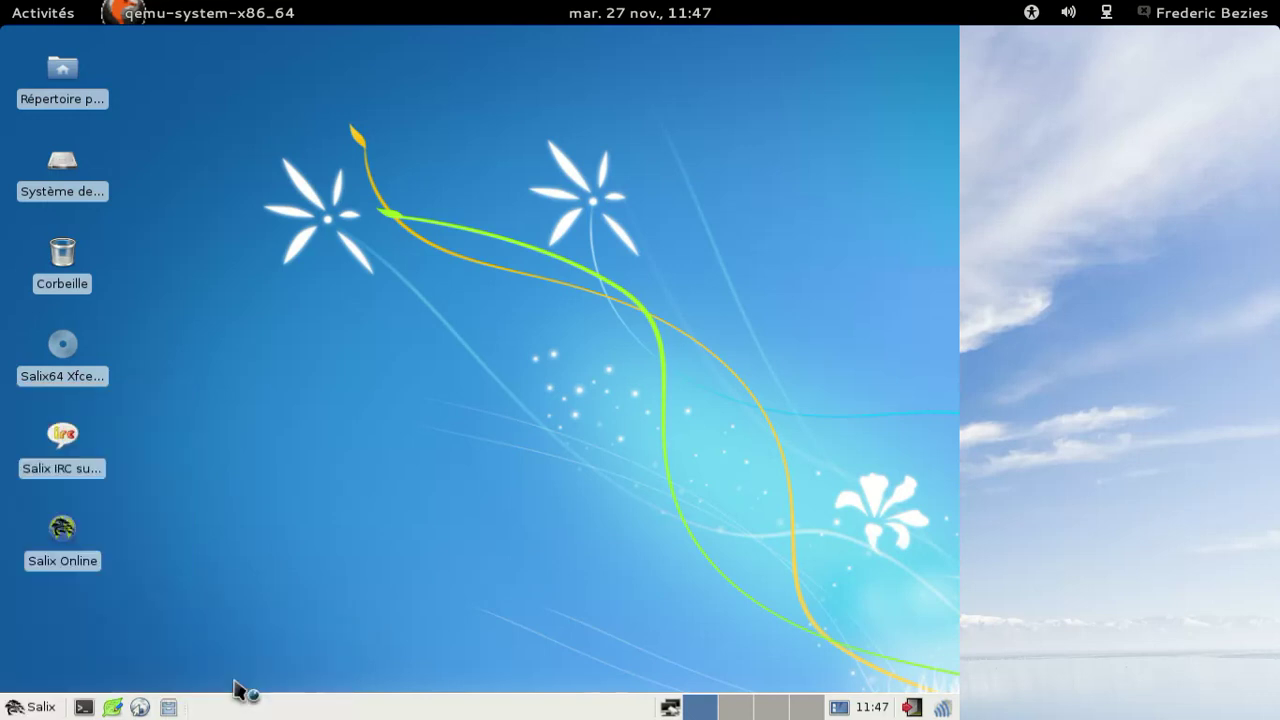
# Check the Parole version in its About information and dismiss the dialog
pyautogui.click(360, 220)
pyautogui.click(369, 241)
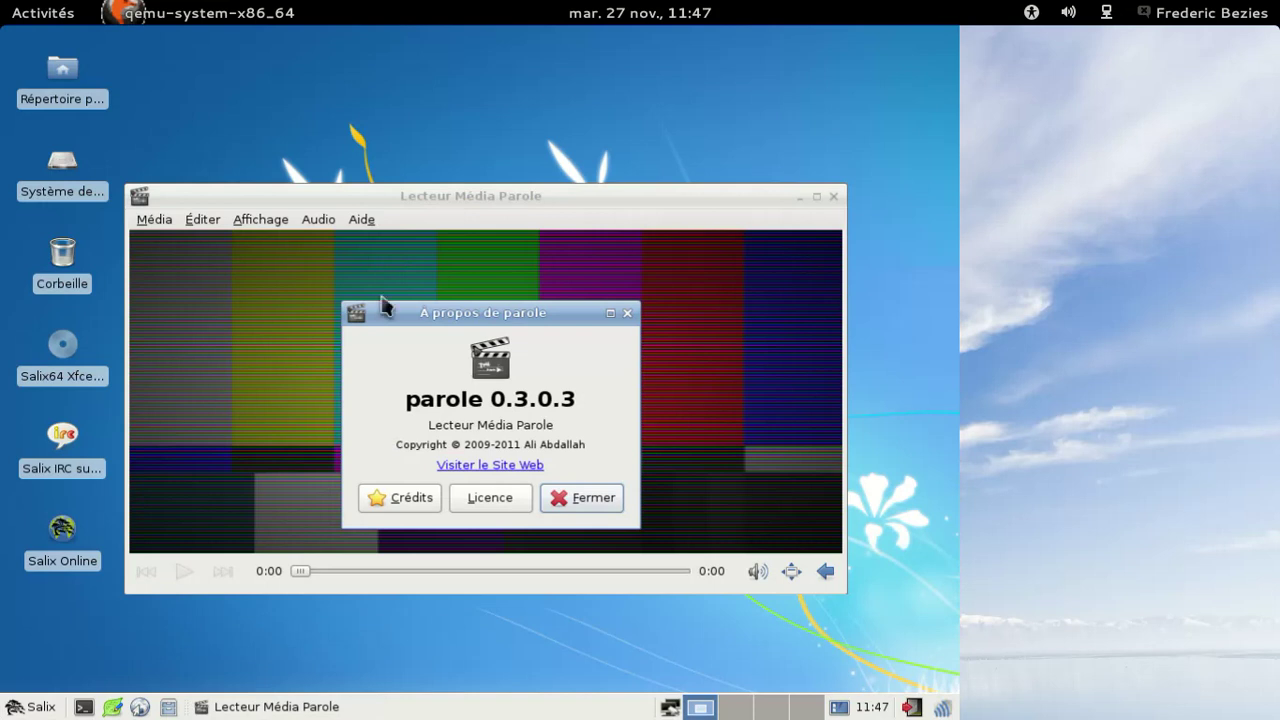
pyautogui.click(598, 500)
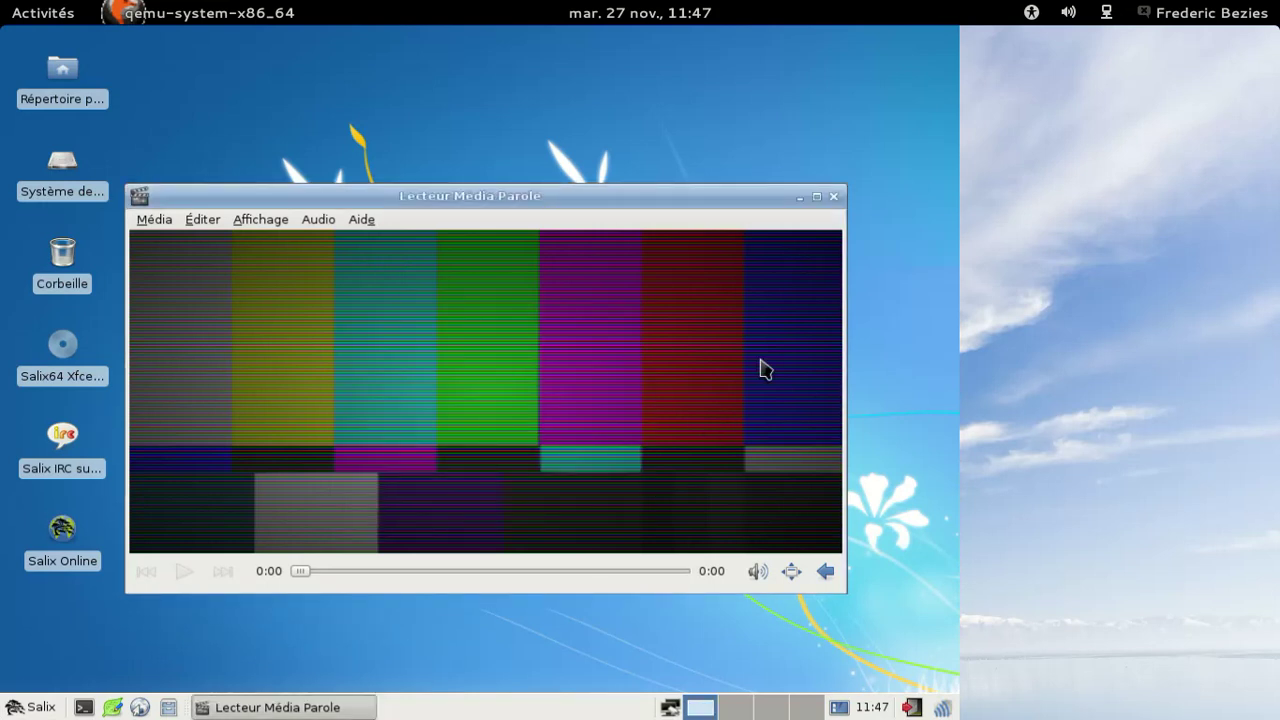
# Close Parole and launch the system language tool, entering the root password to authorise it
pyautogui.click(835, 198)
pyautogui.click(30, 707)
pyautogui.moveTo(110, 640)
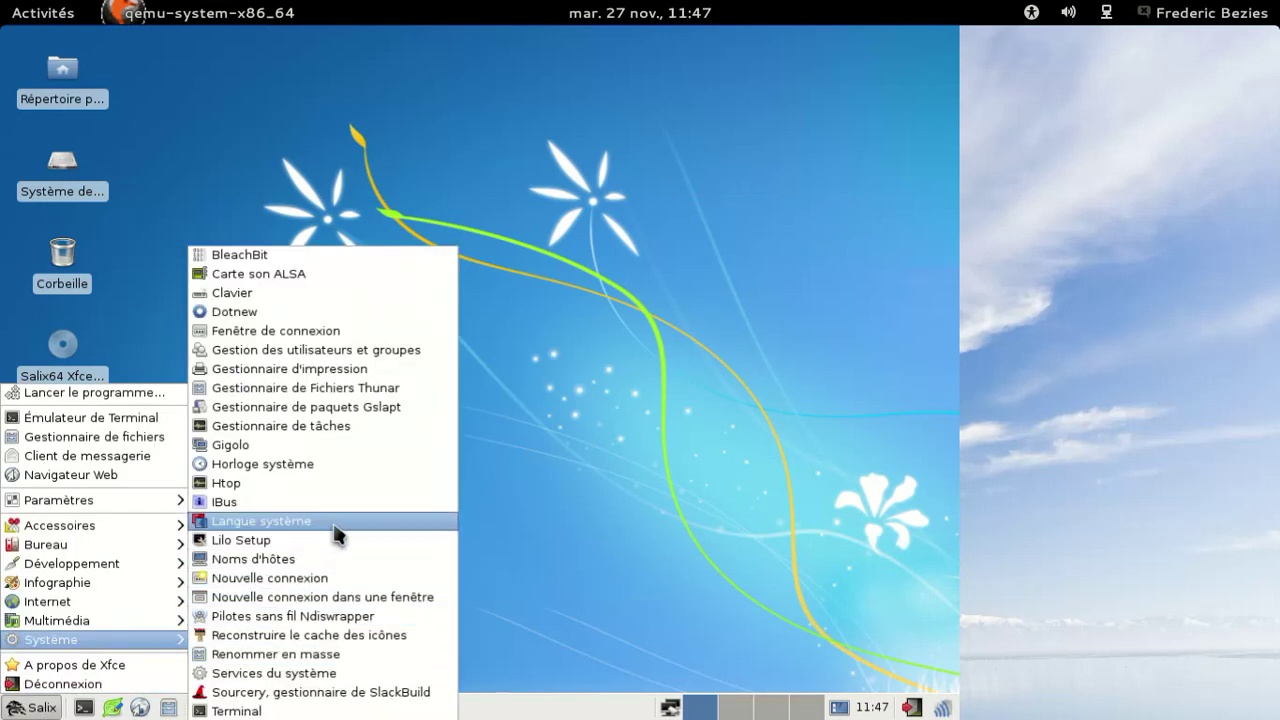
pyautogui.click(337, 521)
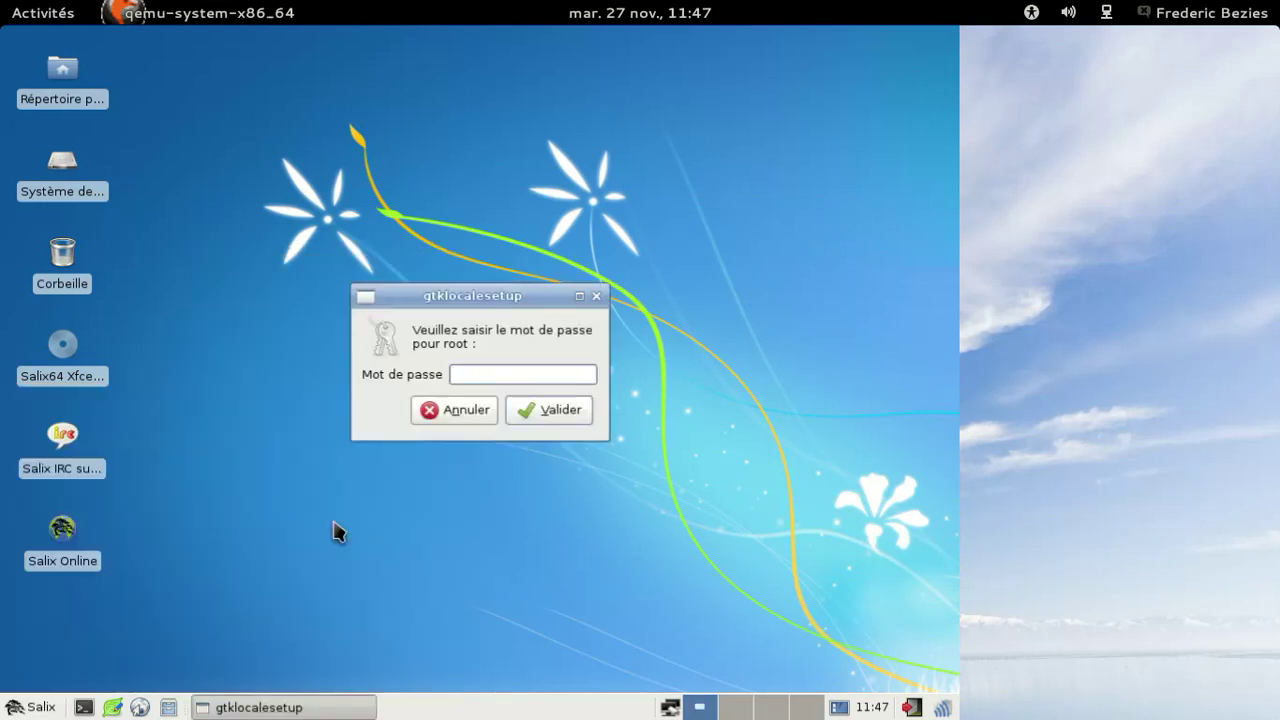
pyautogui.press('Return')
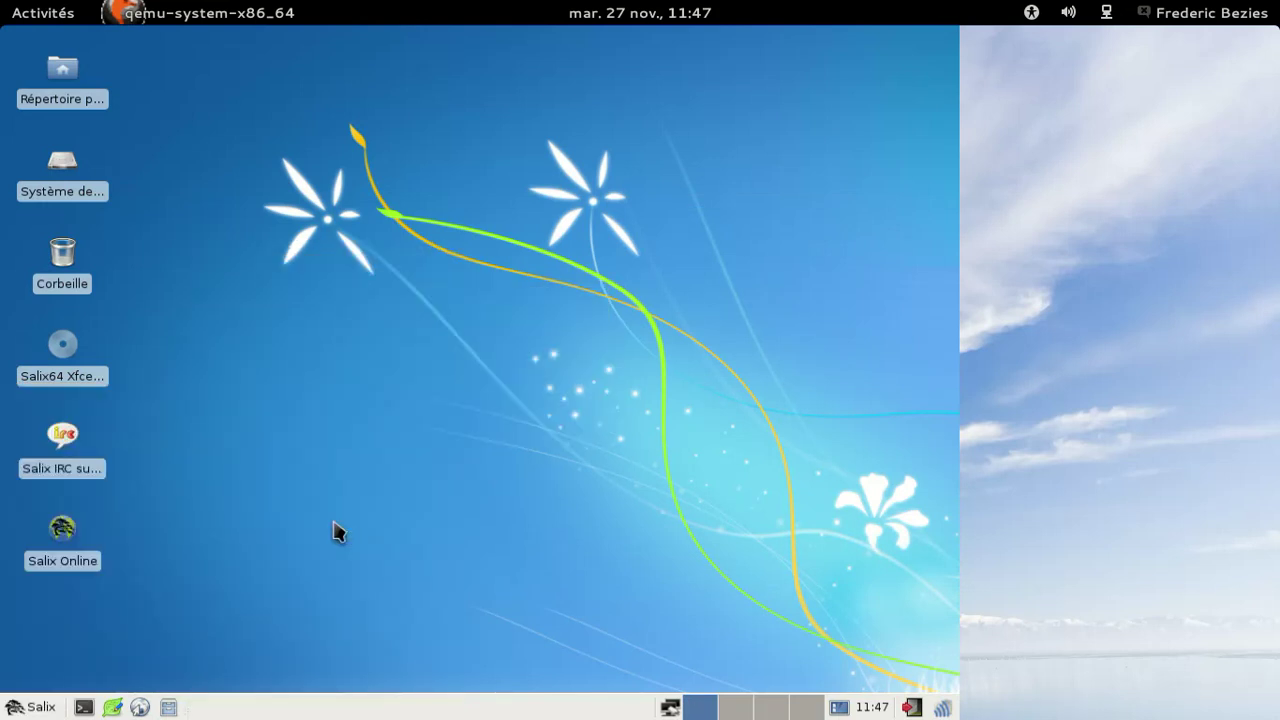
# Look through the available locales in the Langue système window and close it without changing the language
pyautogui.click(32, 707)
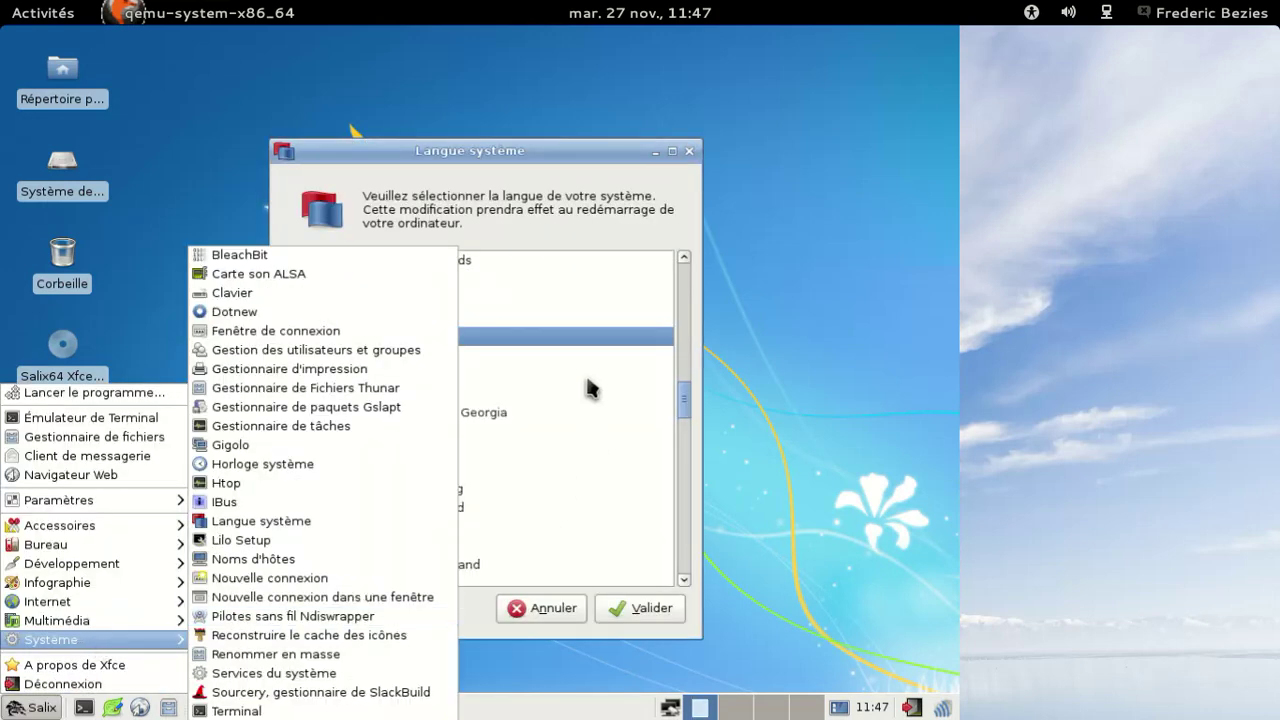
pyautogui.click(600, 162)
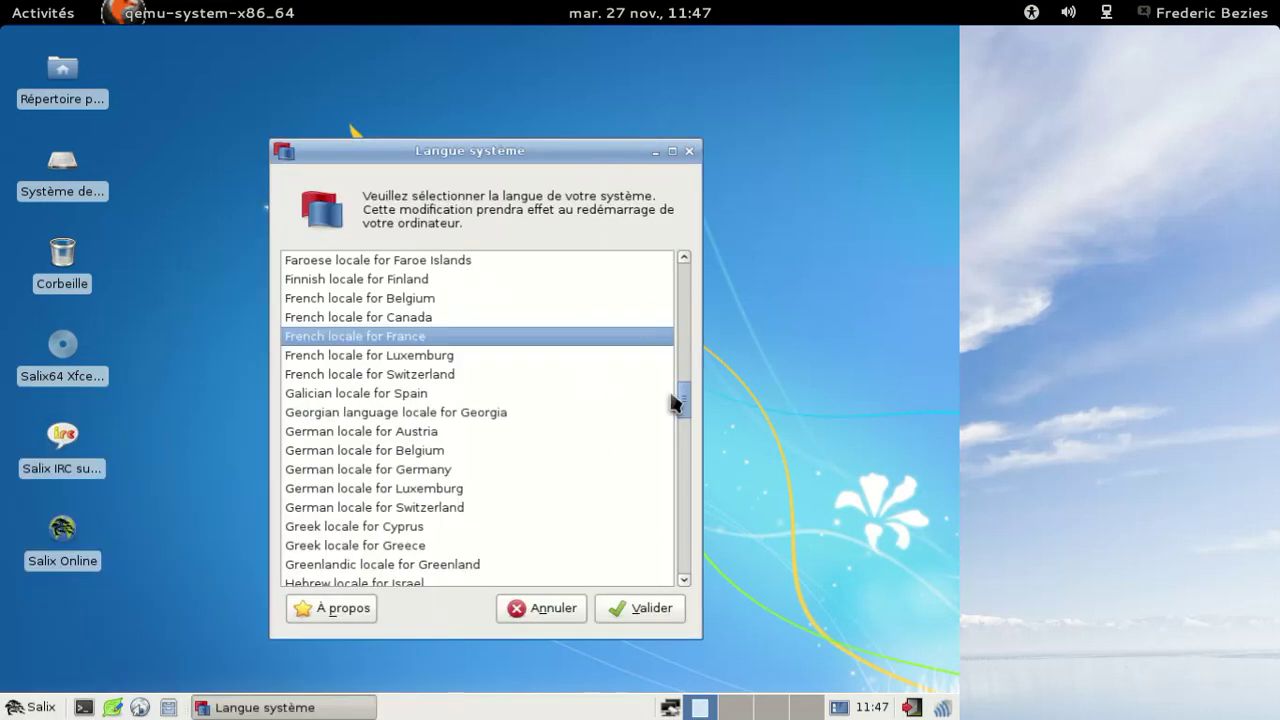
pyautogui.moveTo(682, 403); pyautogui.dragTo(666, 296)
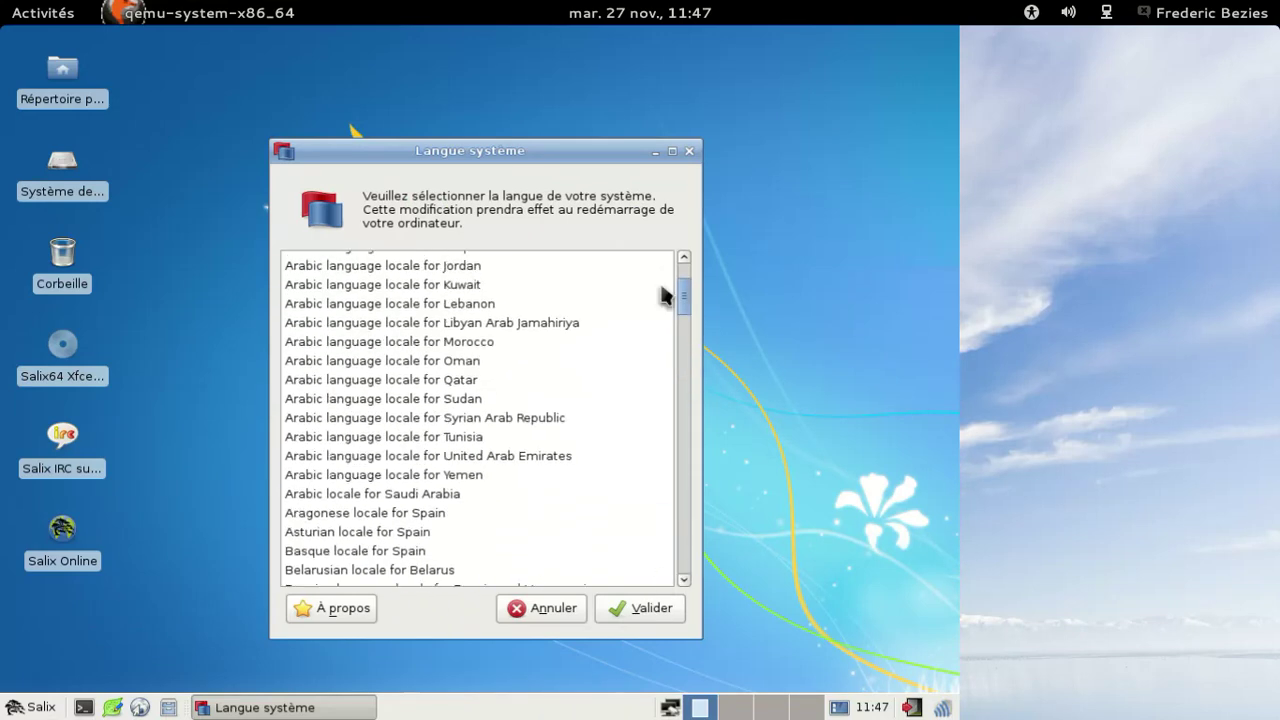
pyautogui.click(688, 152)
# Launch the Gslapt package manager from the system applications, entering the root password to authorise it
pyautogui.click(38, 705)
pyautogui.moveTo(118, 640)
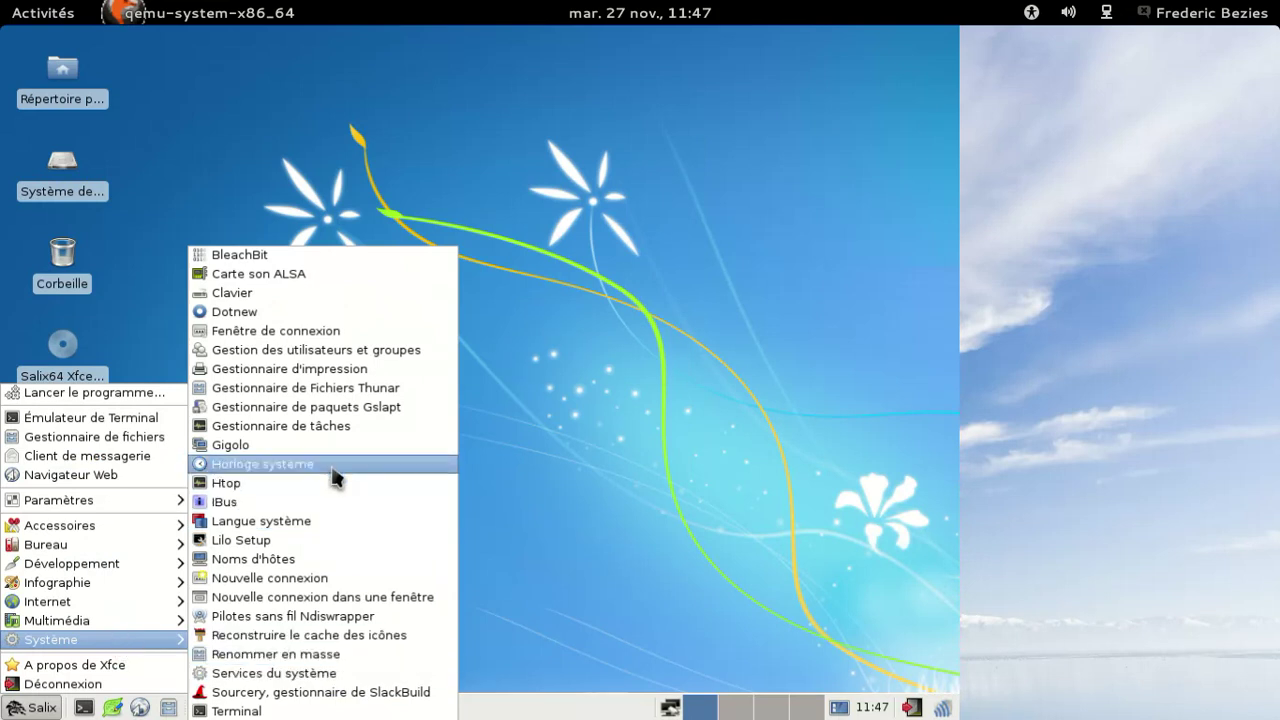
pyautogui.click(345, 414)
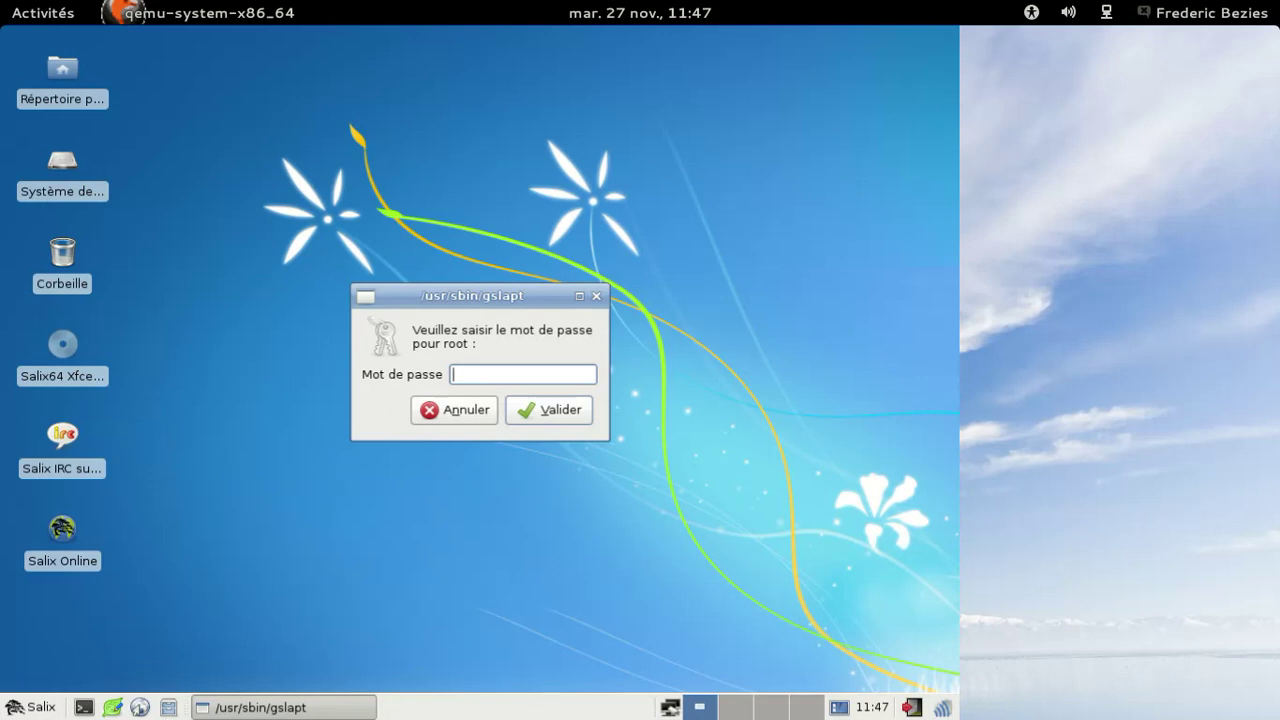
pyautogui.press('Return')
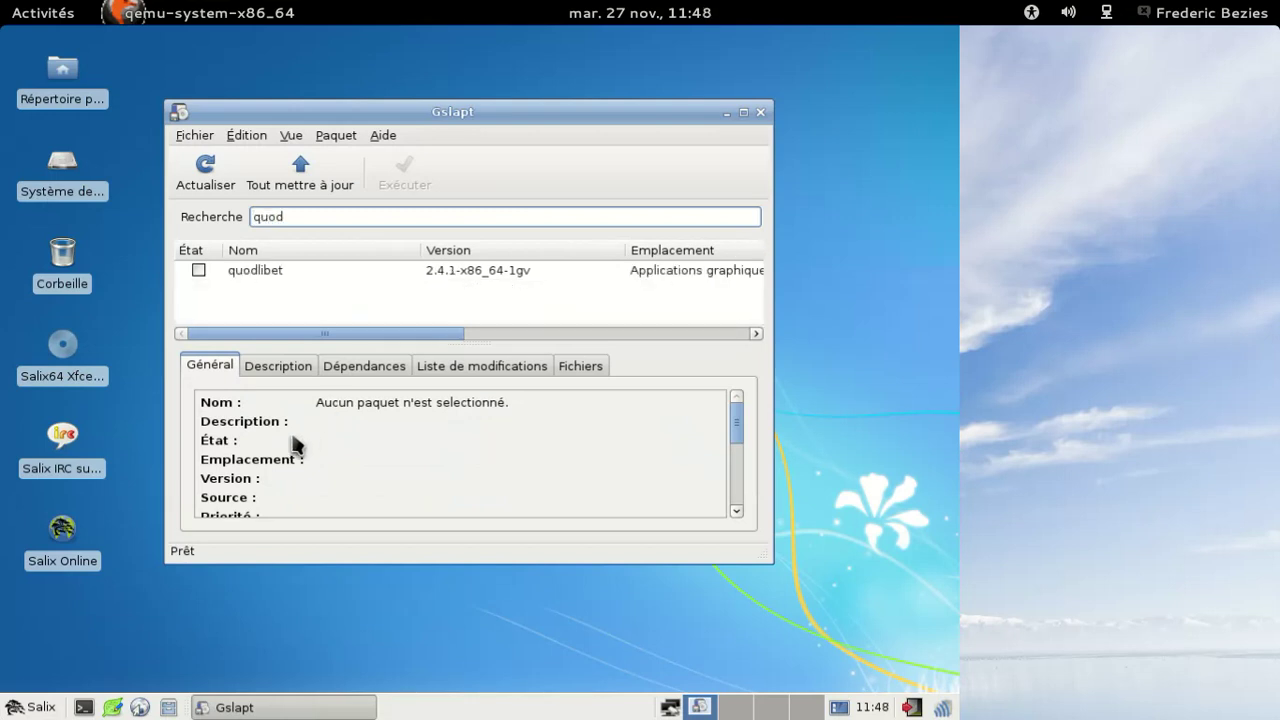
# Search the packages for "quod", mark quodlibet for installation, apply the changes and dismiss the completion dialog
pyautogui.rightClick(200, 270)
pyautogui.click(212, 290)
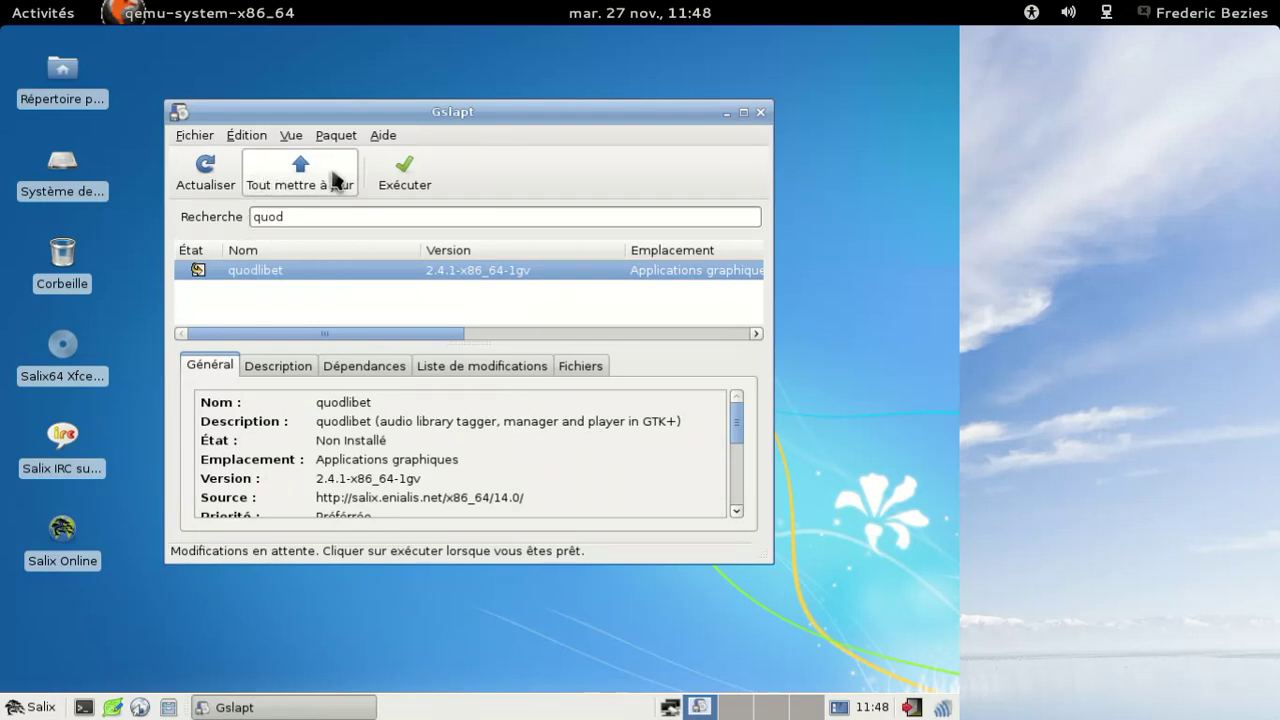
pyautogui.click(396, 180)
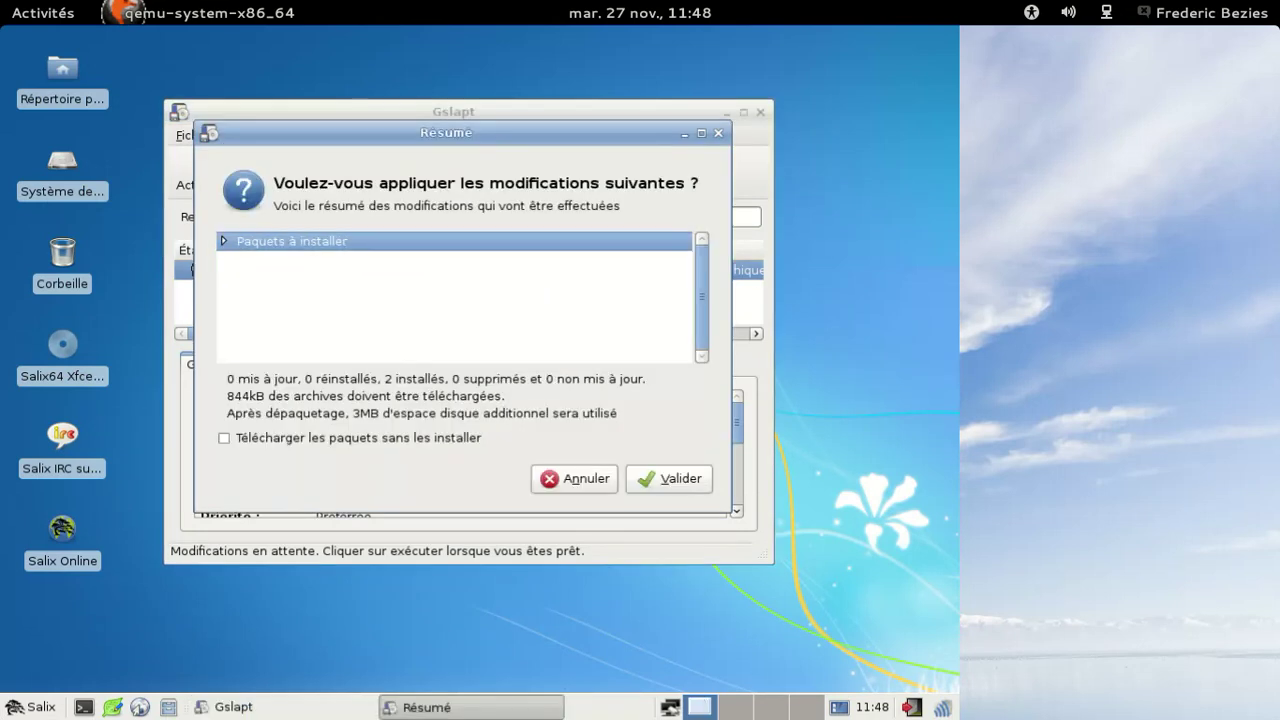
pyautogui.click(690, 484)
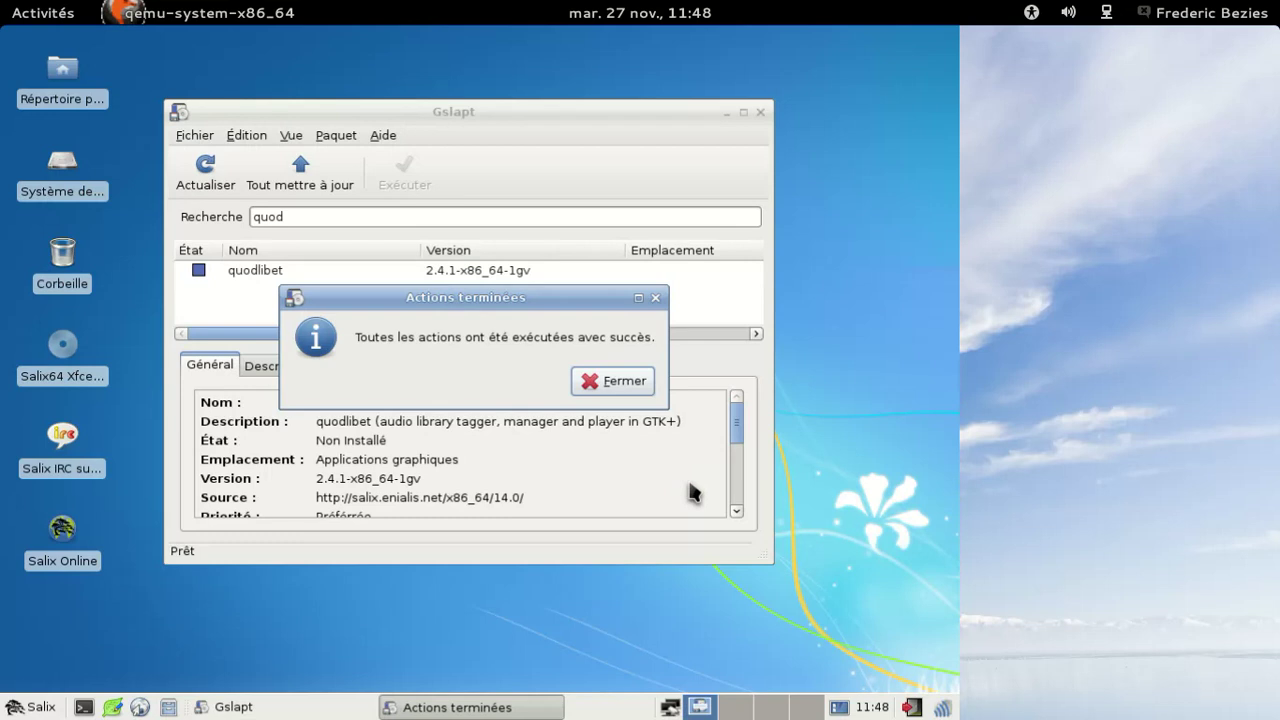
pyautogui.click(626, 382)
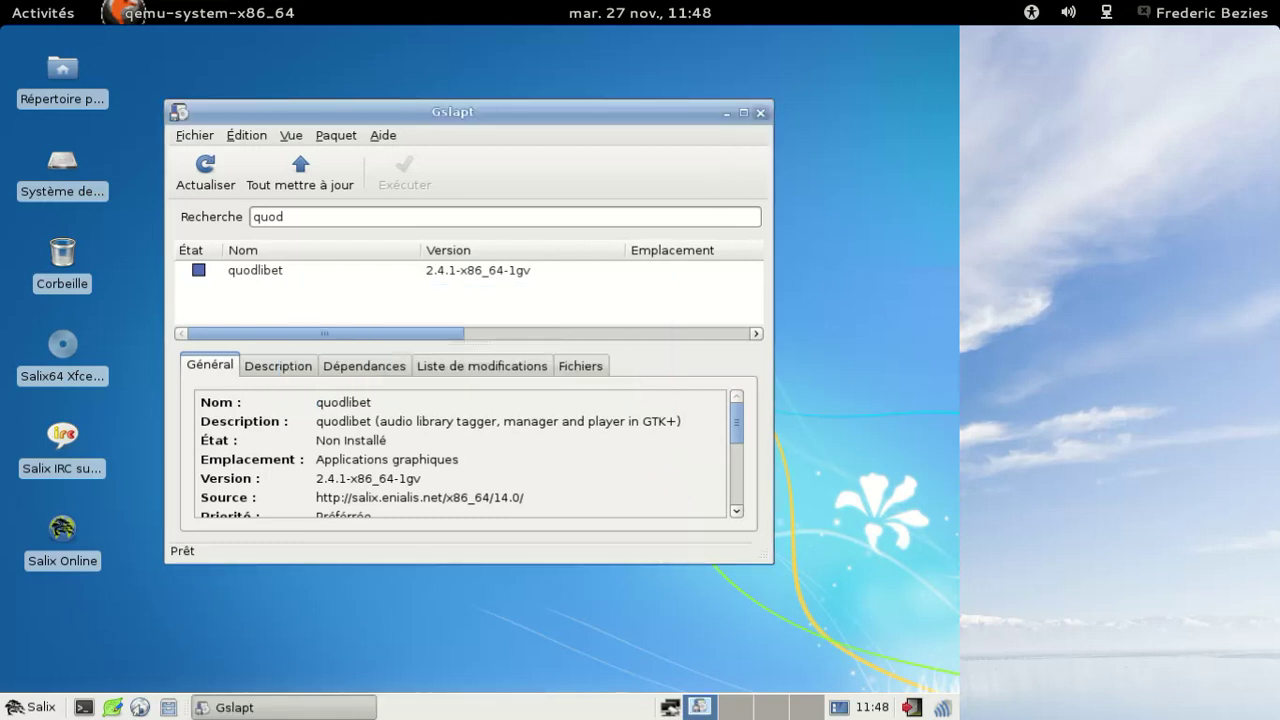
# Quit Gslapt and launch the Quod Libet music player from the multimedia applications
pyautogui.hotkey('ctrl', 'q')
pyautogui.click(37, 702)
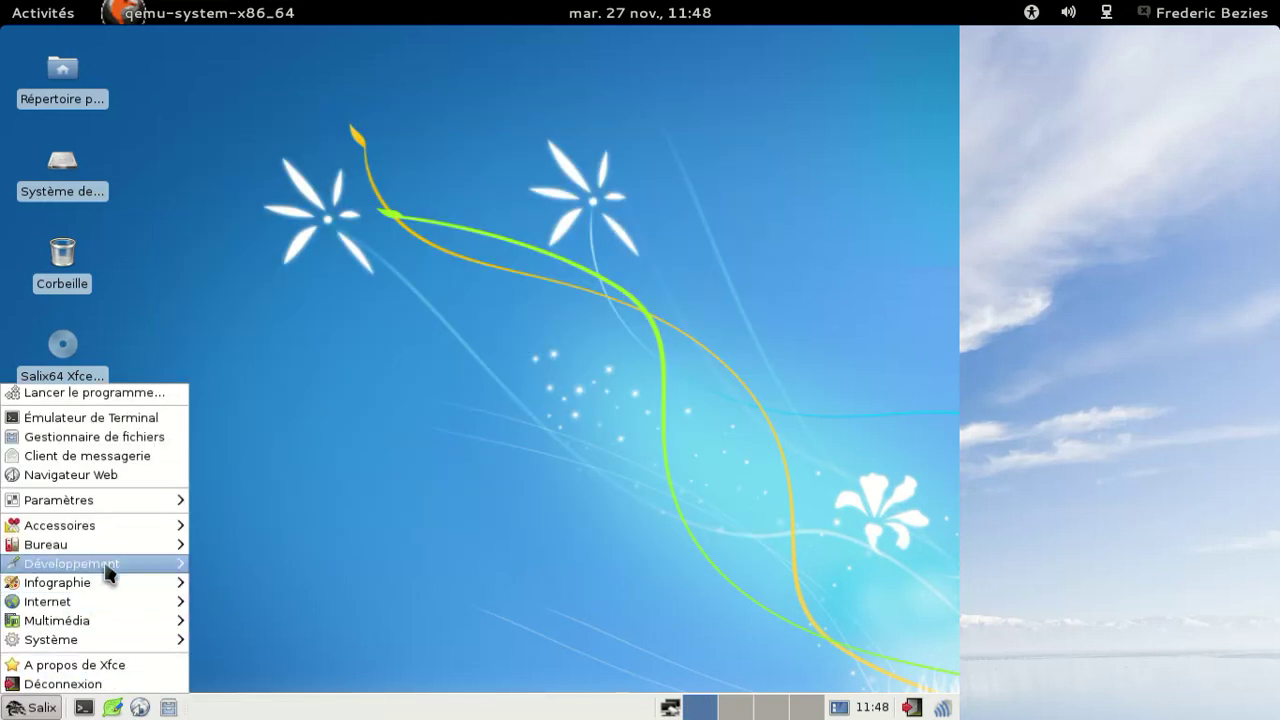
pyautogui.moveTo(90, 621)
pyautogui.click(245, 678)
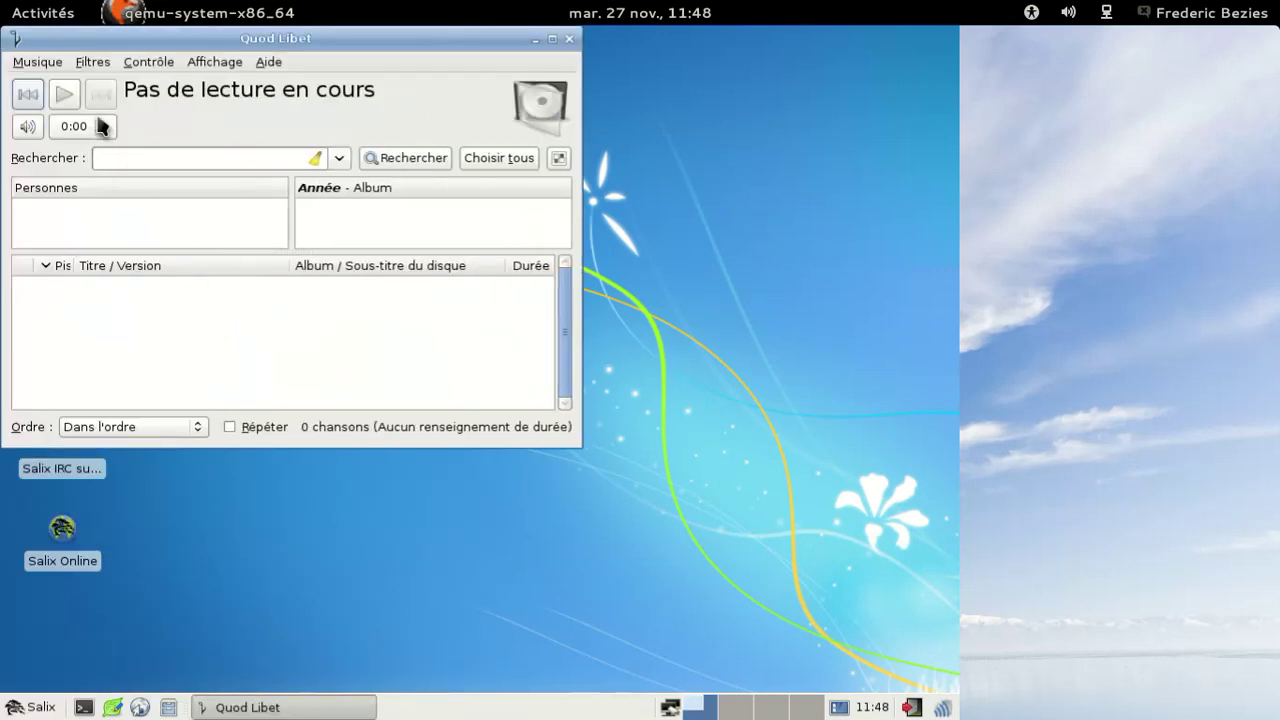
# Set the Musique folder of the home directory as the library's scan directory in Quod Libet's preferences and close them
pyautogui.click(37, 62)
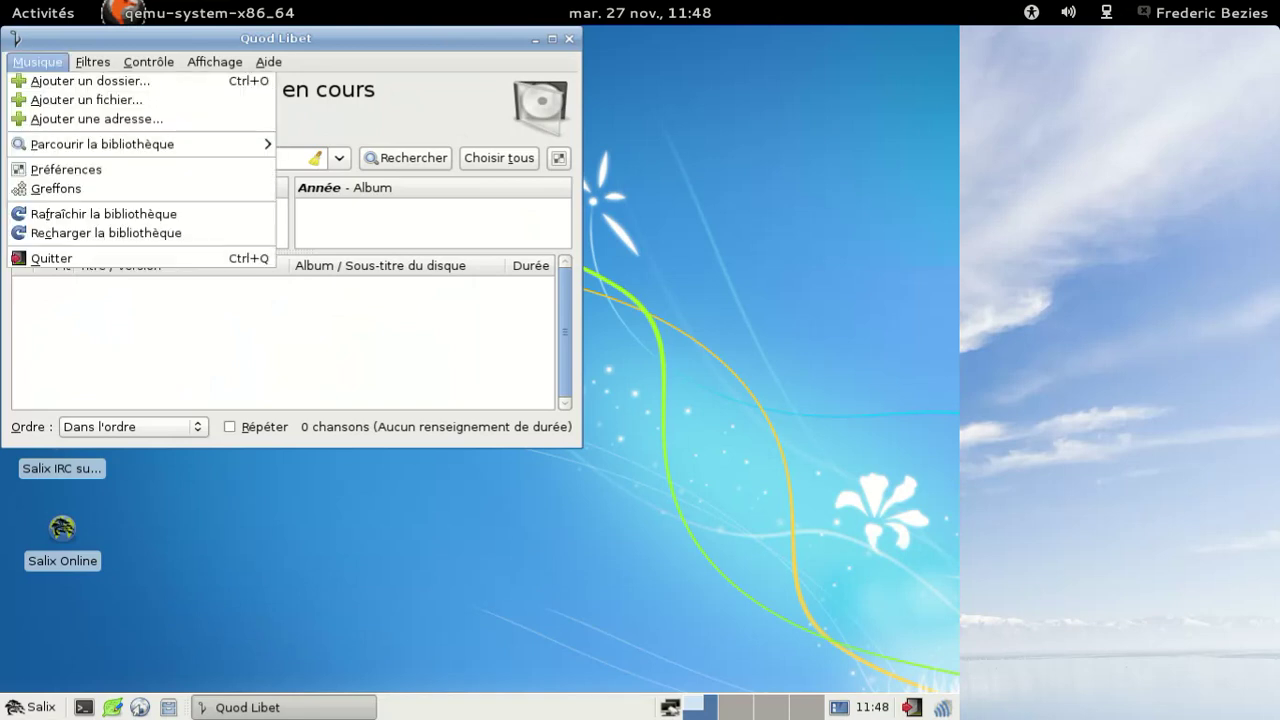
pyautogui.click(62, 172)
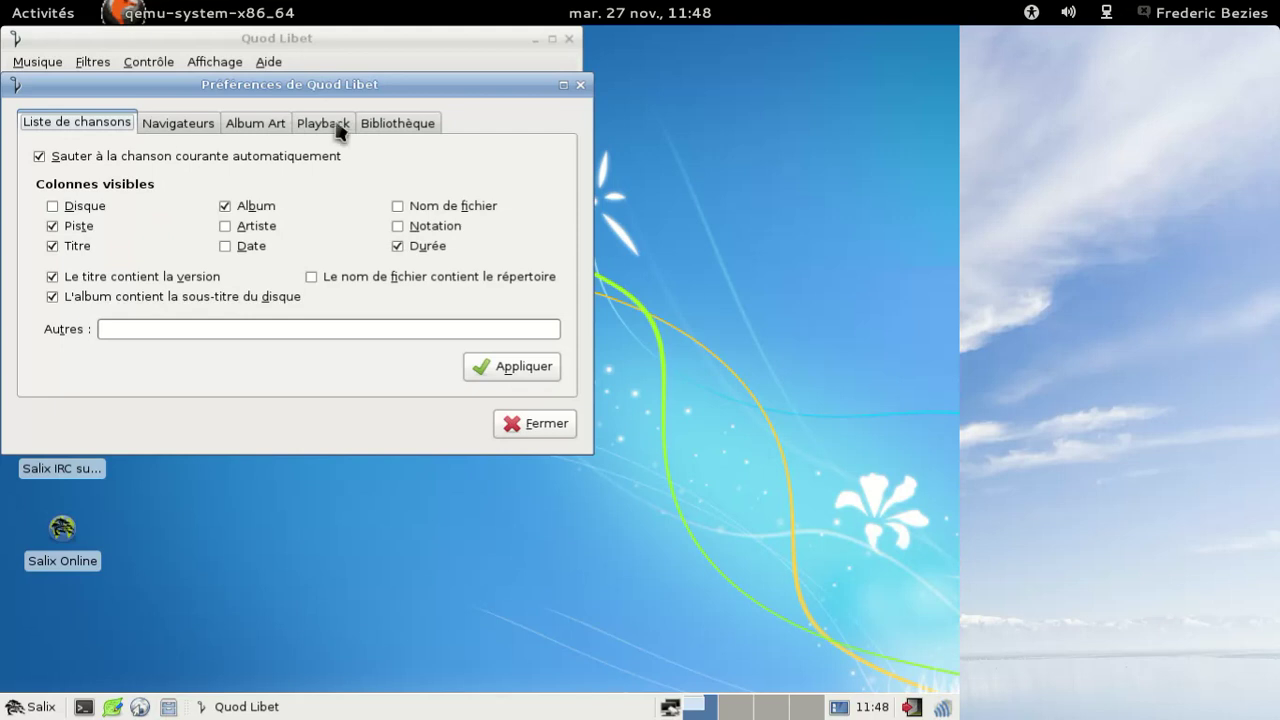
pyautogui.click(389, 130)
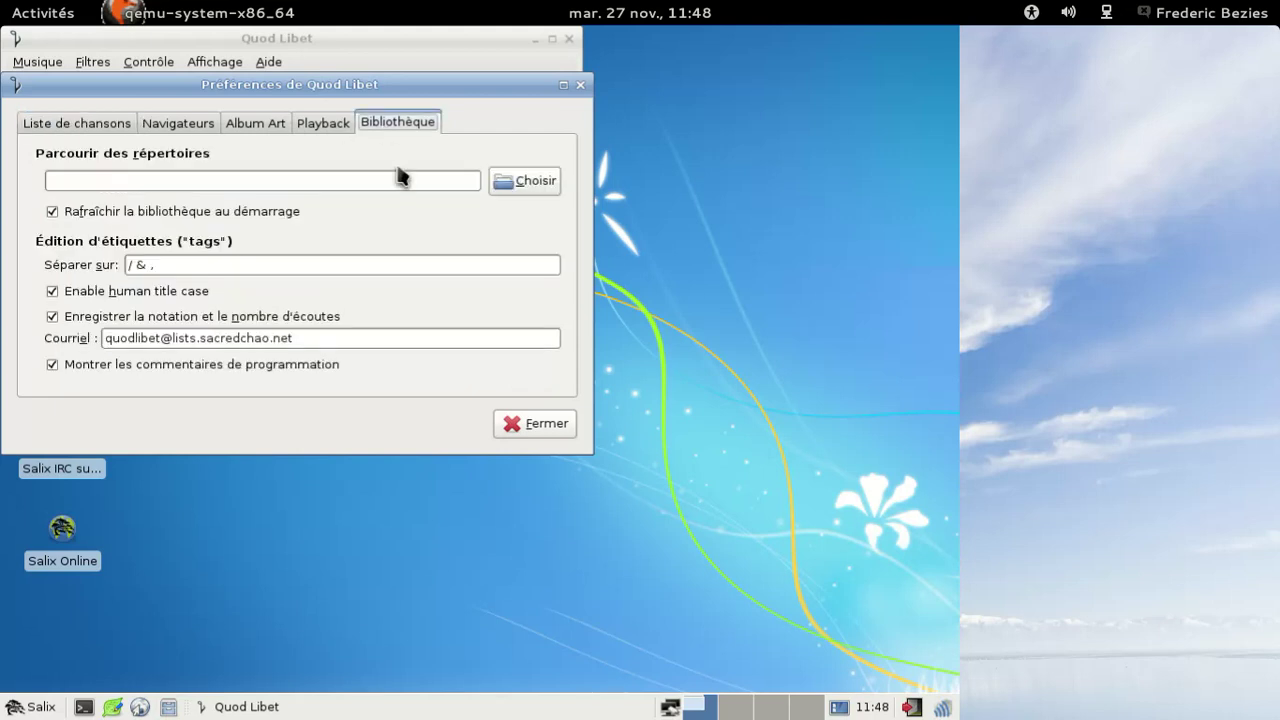
pyautogui.click(526, 181)
pyautogui.click(391, 267)
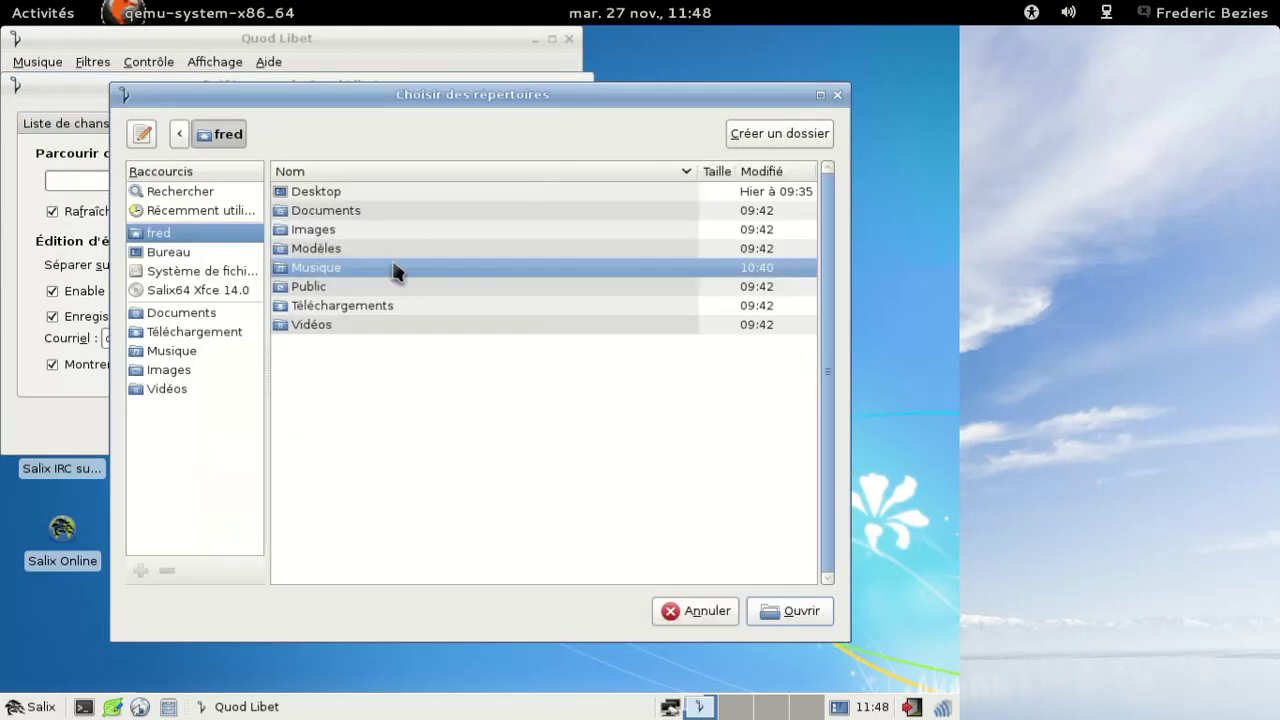
pyautogui.press('Return')
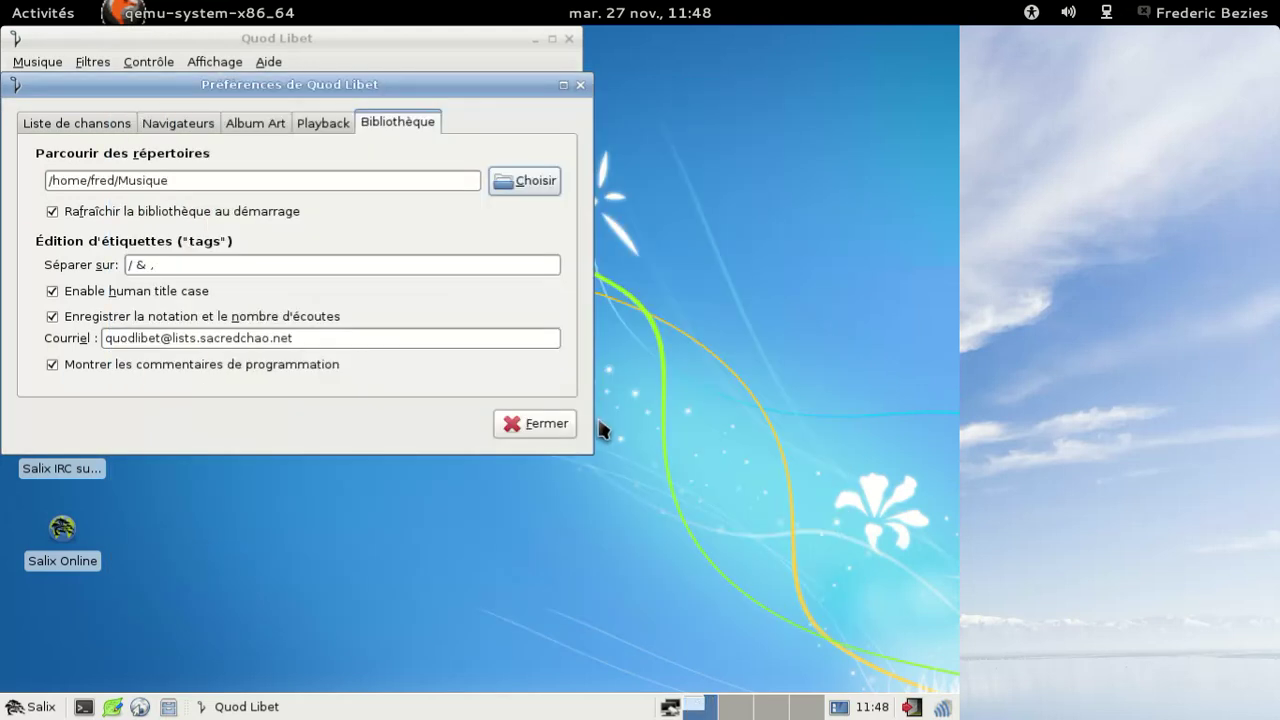
pyautogui.click(531, 421)
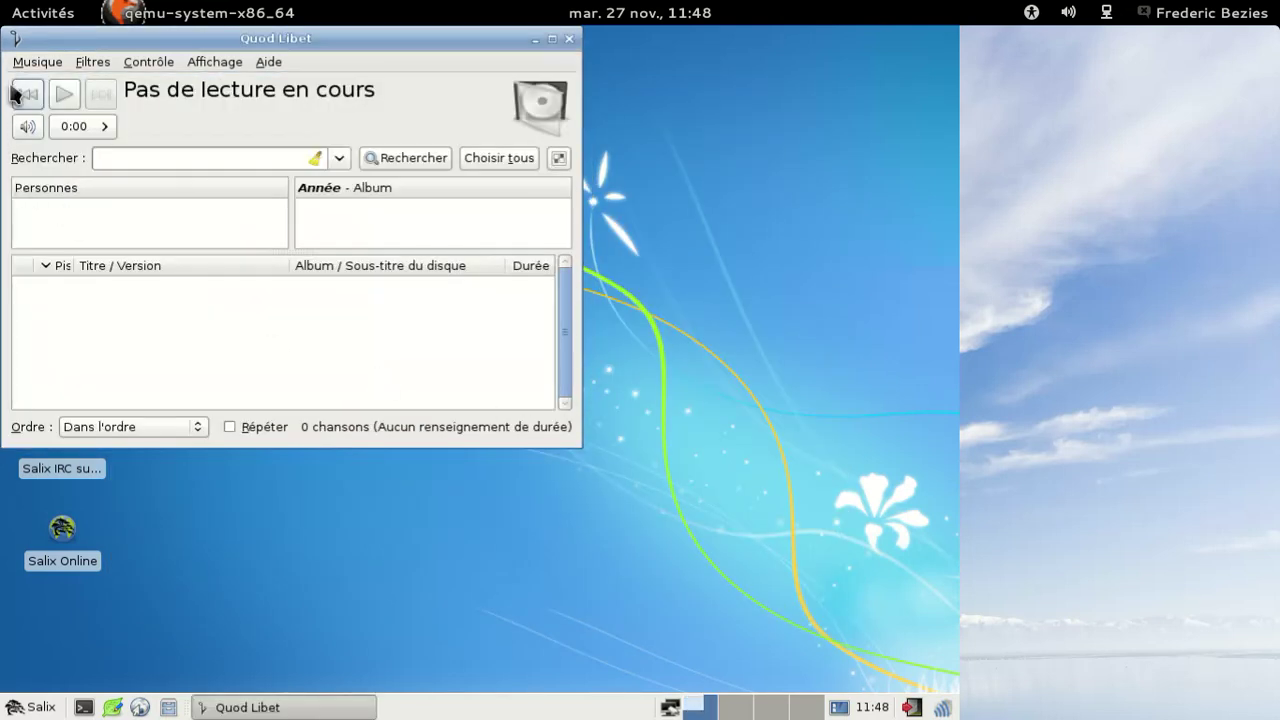
# Reload Quod Libet's music library so the chosen folder is scanned
pyautogui.hotkey('alt', 'space')
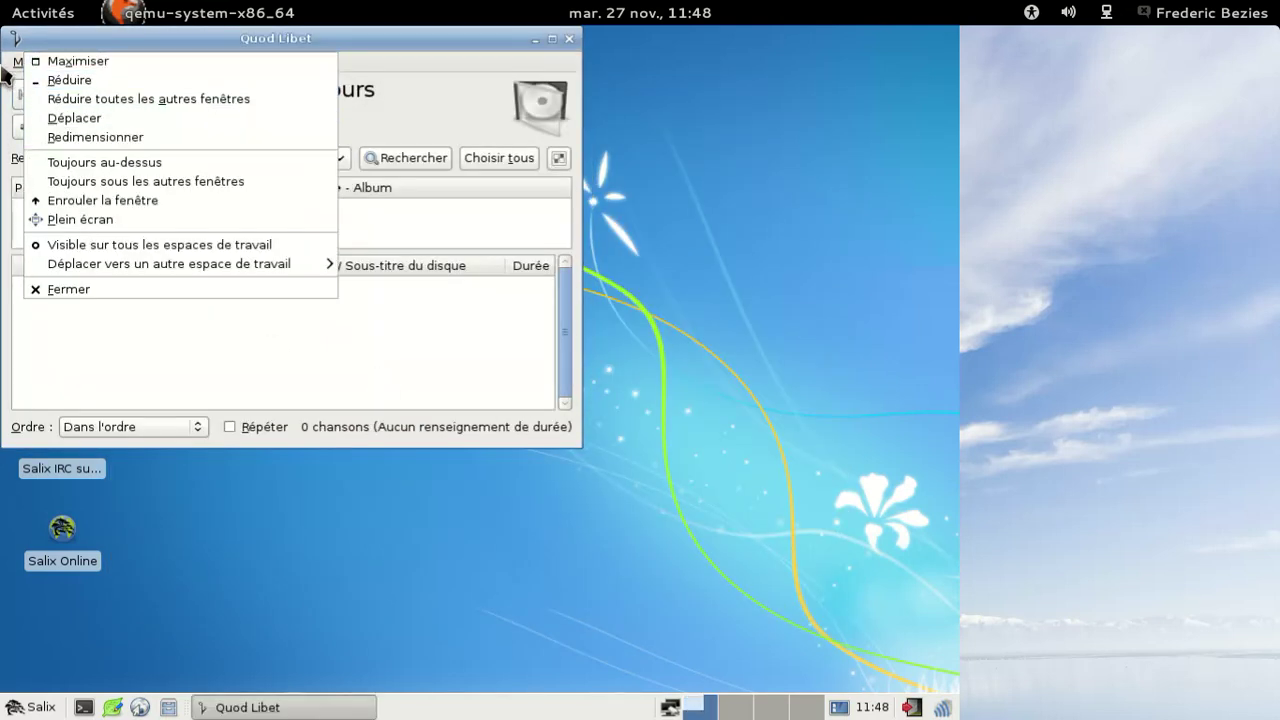
pyautogui.press('Escape')
pyautogui.hotkey('alt', 'm')
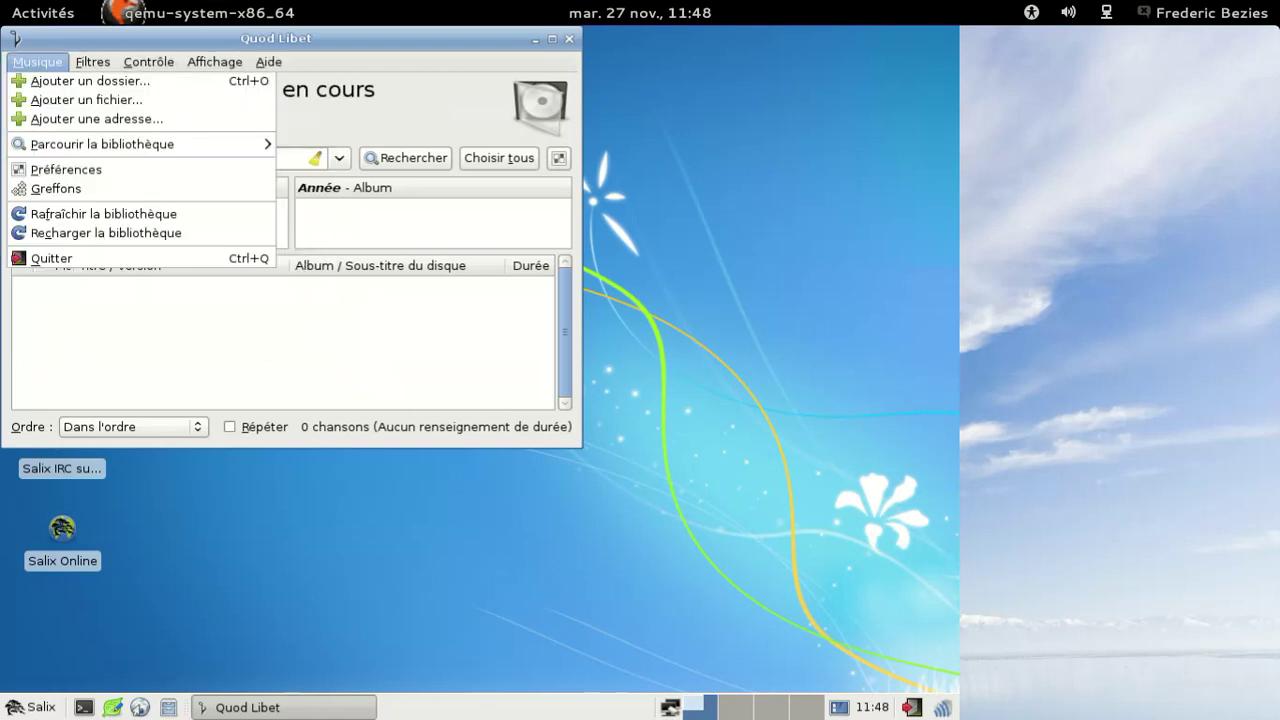
pyautogui.click(60, 234)
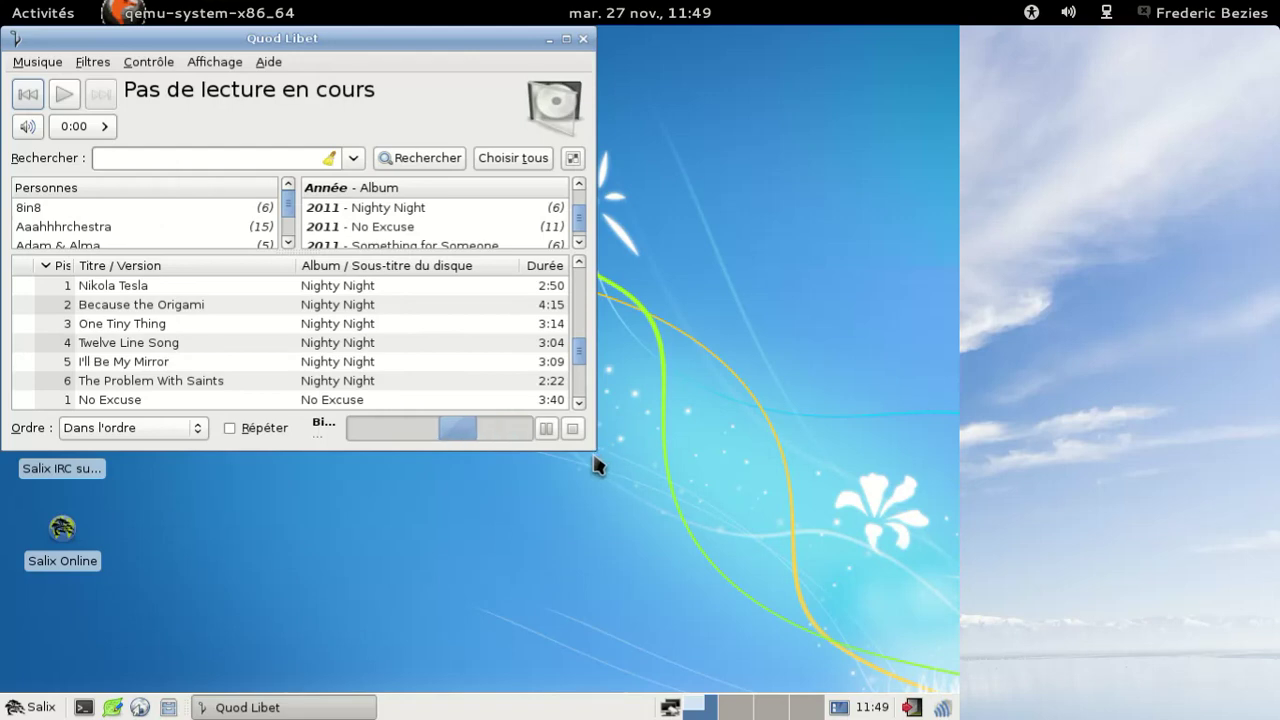
# Enlarge the Quod Libet window and bring the album and artist lists back to their first entries
pyautogui.moveTo(594, 465); pyautogui.dragTo(835, 655)
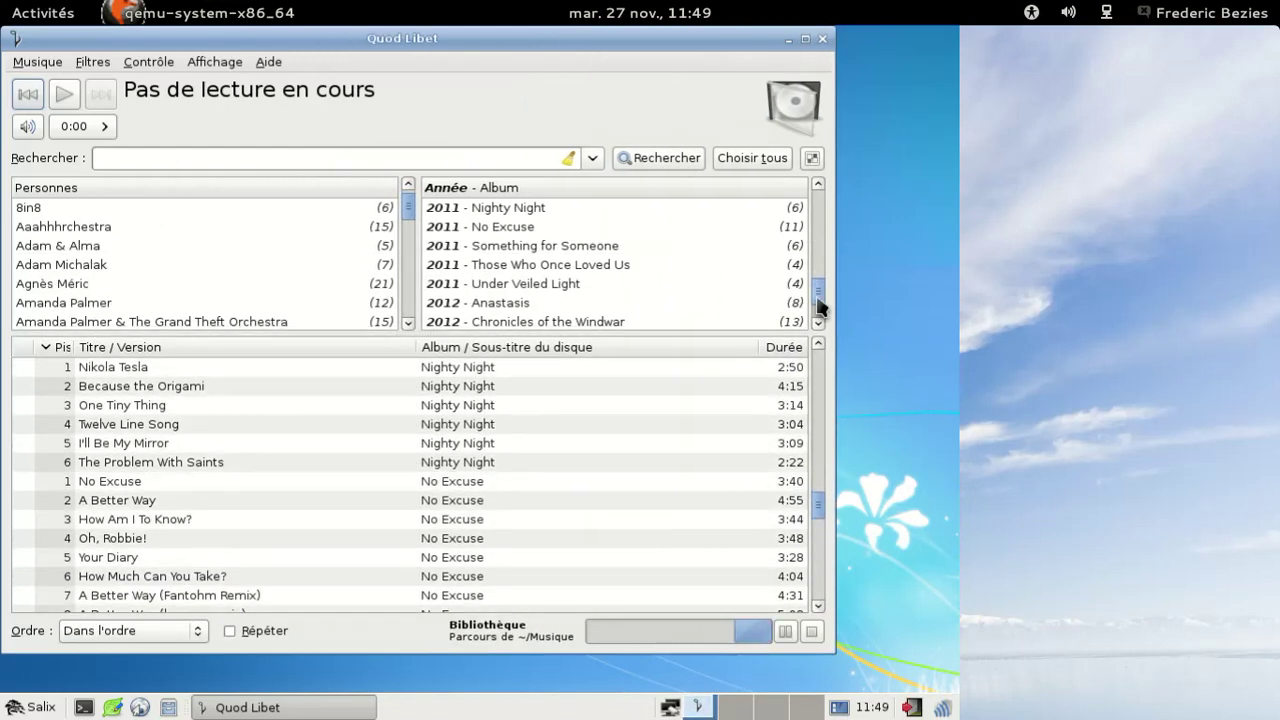
pyautogui.moveTo(820, 305); pyautogui.dragTo(818, 200)
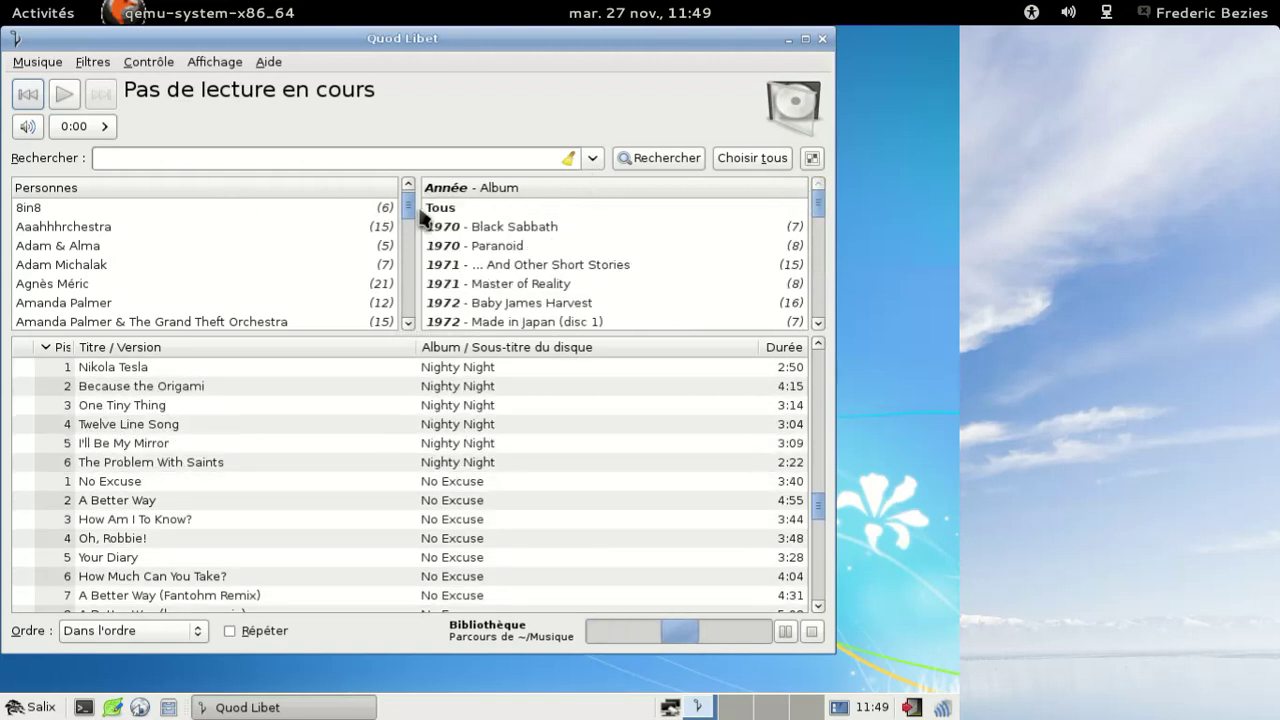
pyautogui.moveTo(412, 203); pyautogui.dragTo(409, 192)
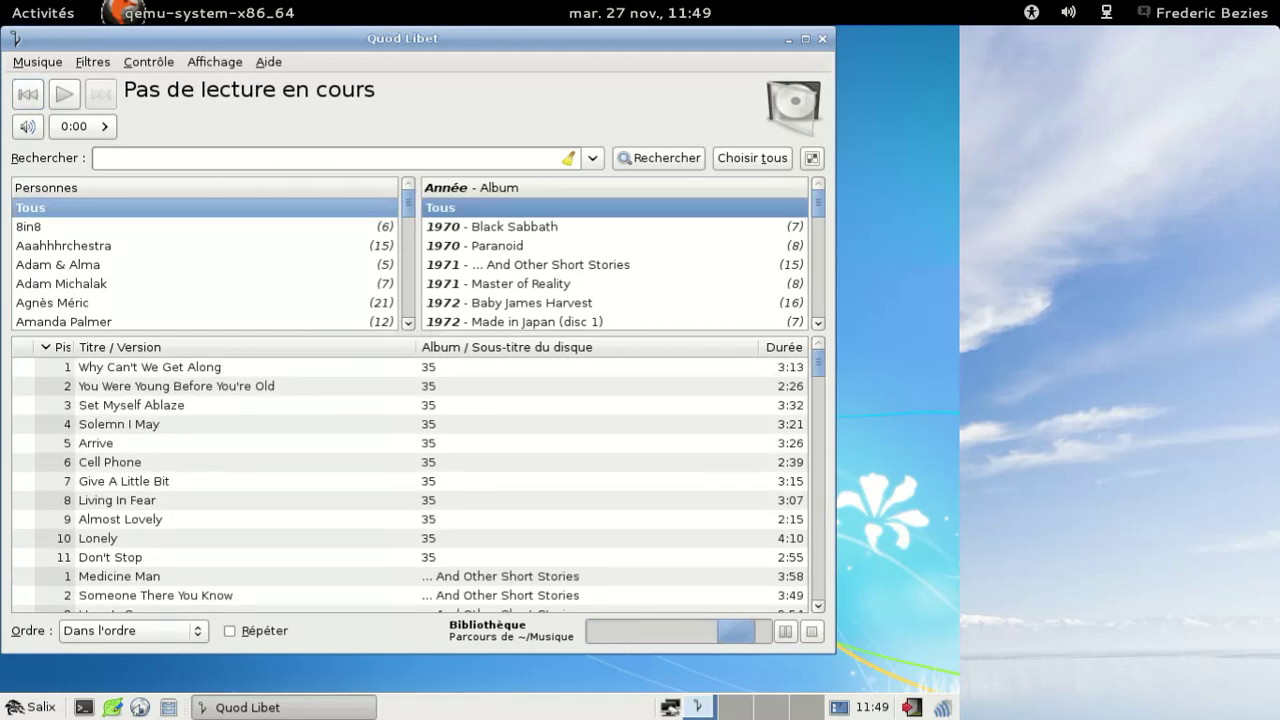
# Check Quod Libet's version in its About information and dismiss the dialog
pyautogui.click(268, 62)
pyautogui.click(288, 82)
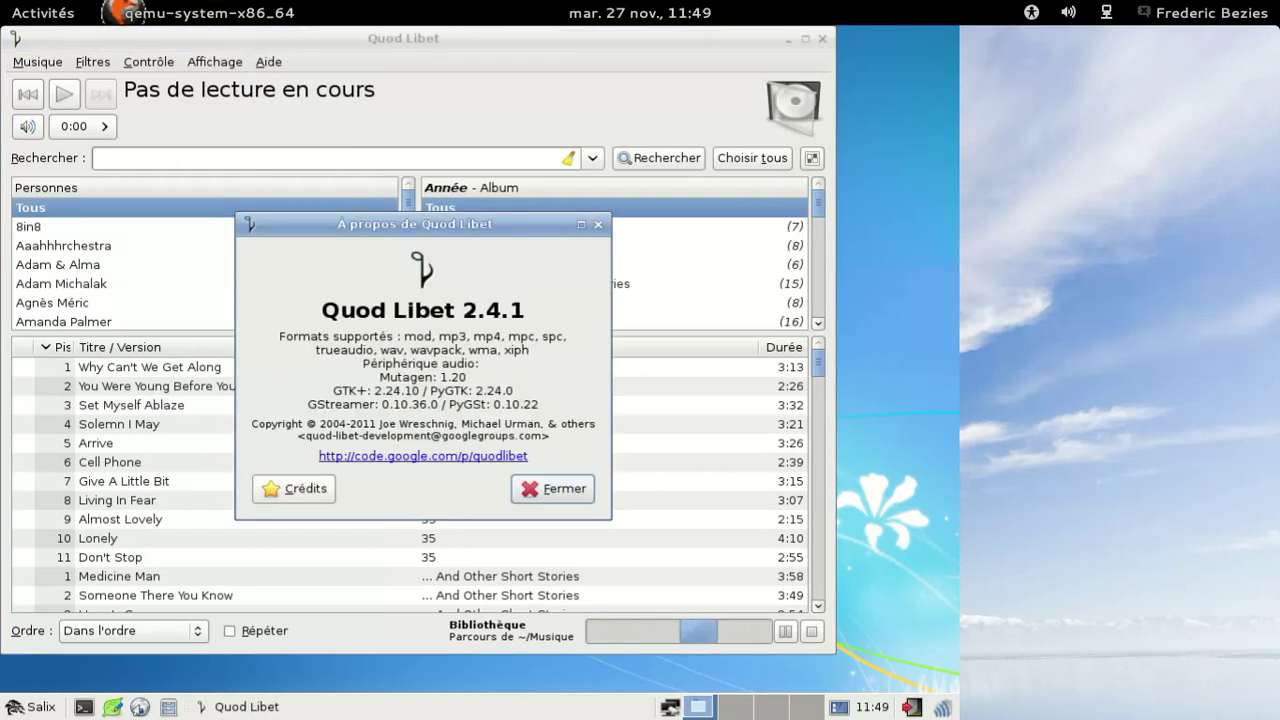
pyautogui.click(568, 489)
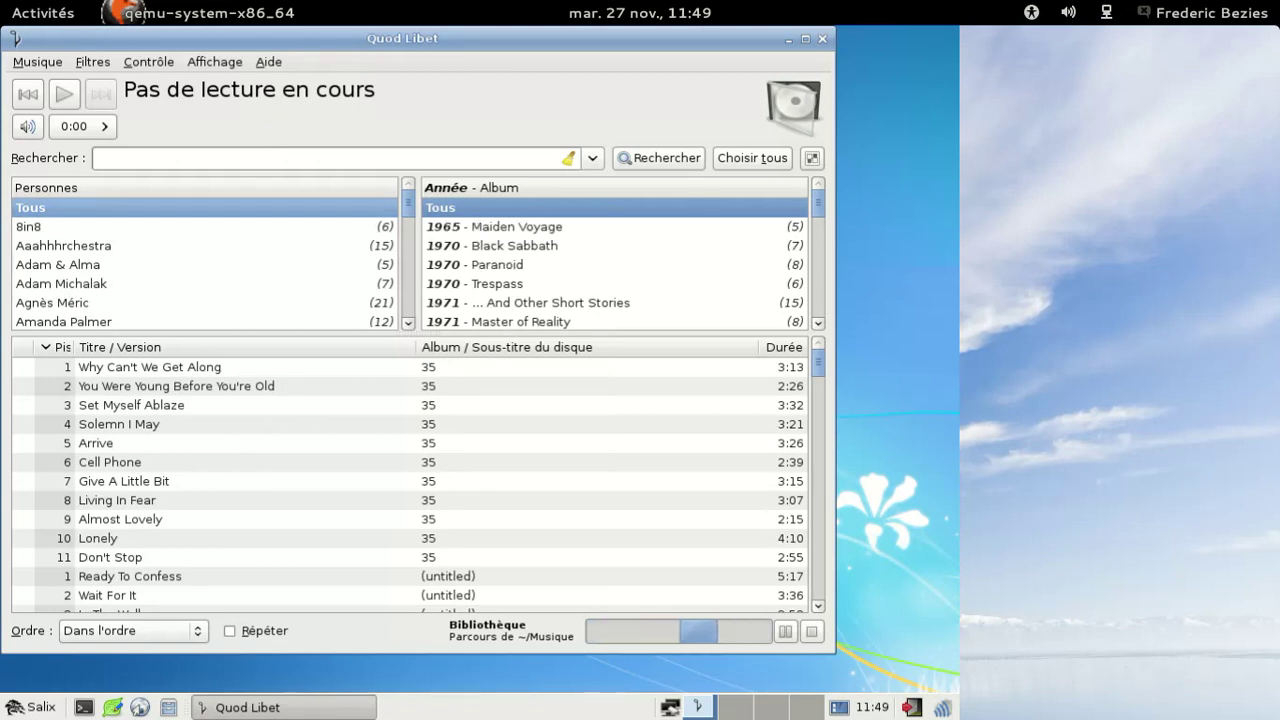
# Launch the Zim desktop wiki from the accessories and create a notebook named Notes in ~/Notebooks/Notes
pyautogui.click(30, 707)
pyautogui.moveTo(60, 601)
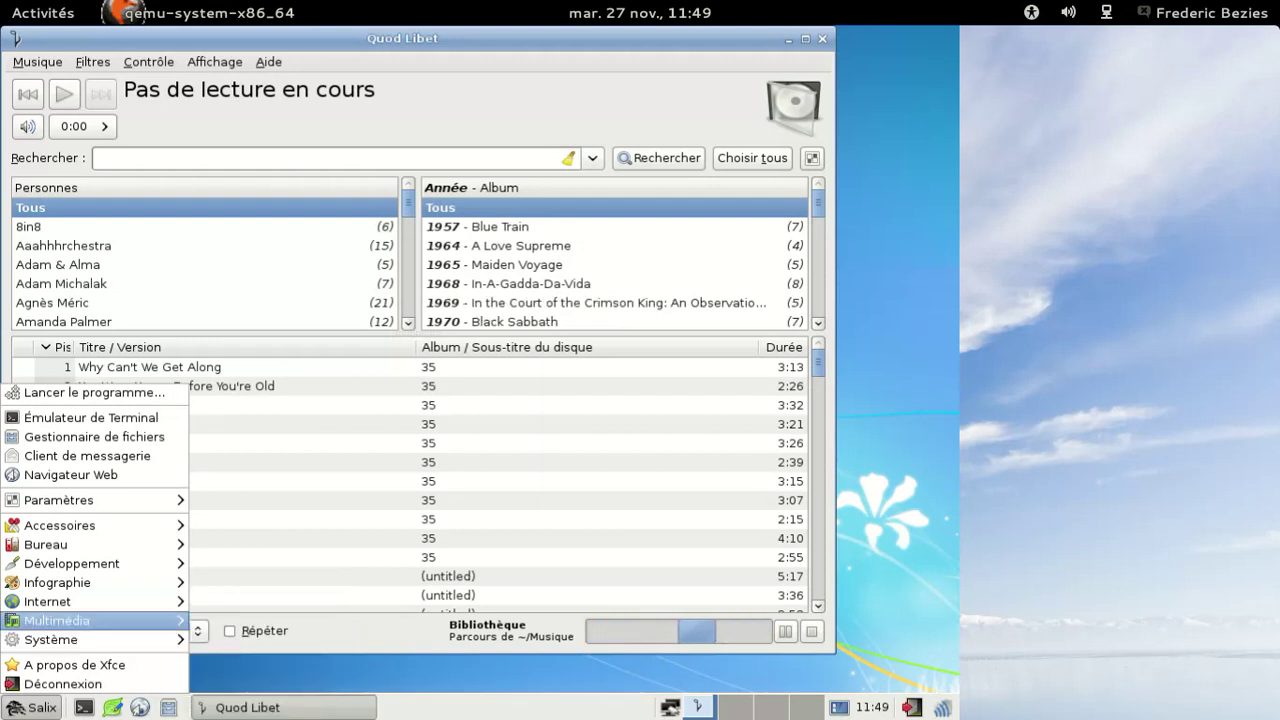
pyautogui.moveTo(155, 602)
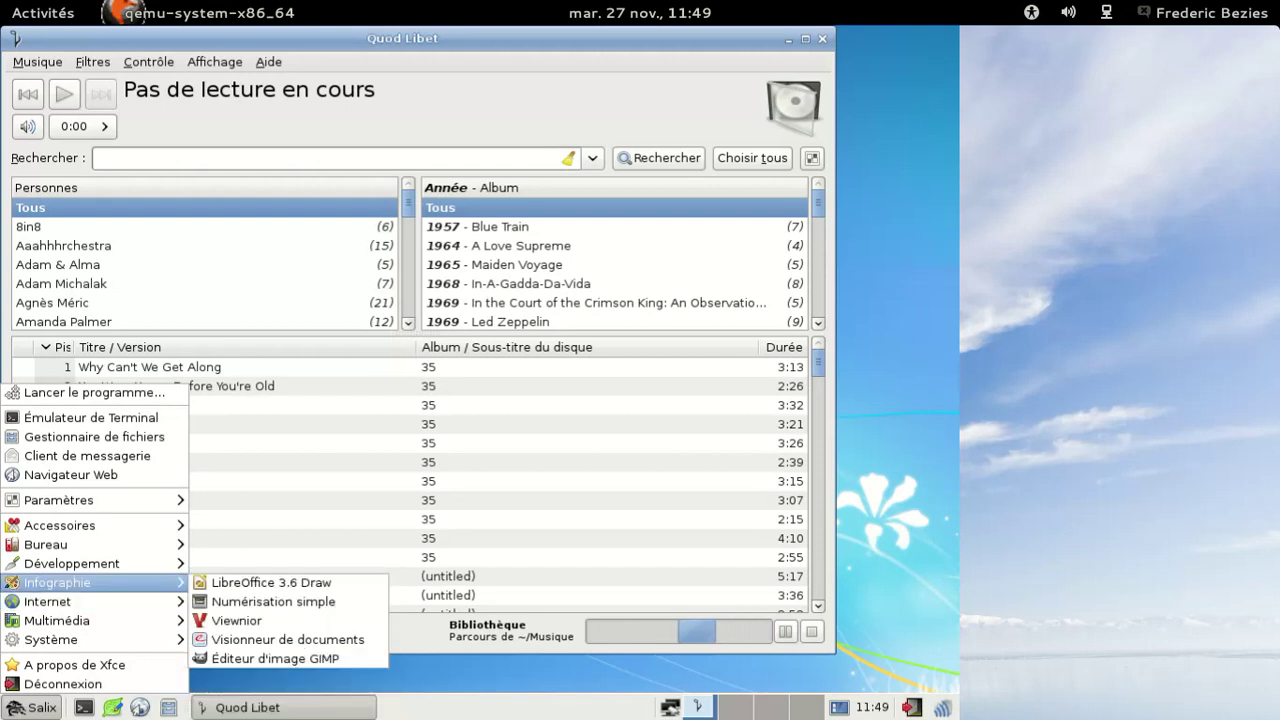
pyautogui.moveTo(160, 545)
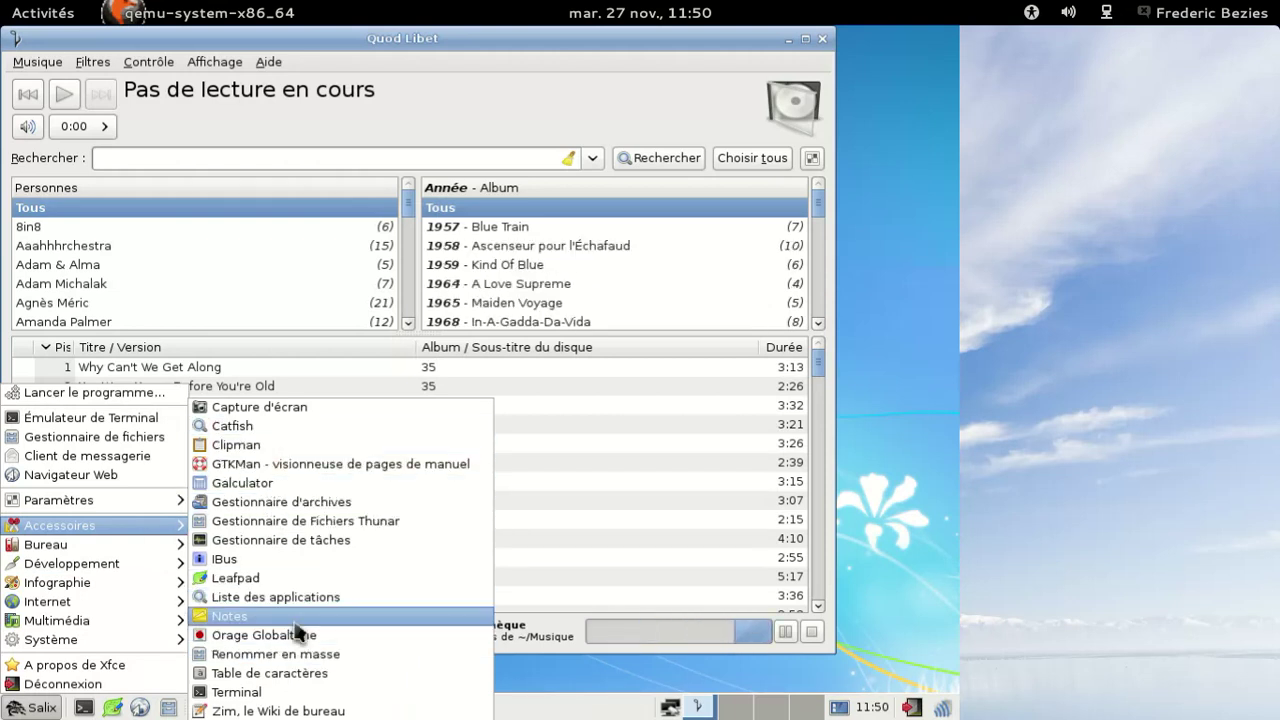
pyautogui.click(314, 708)
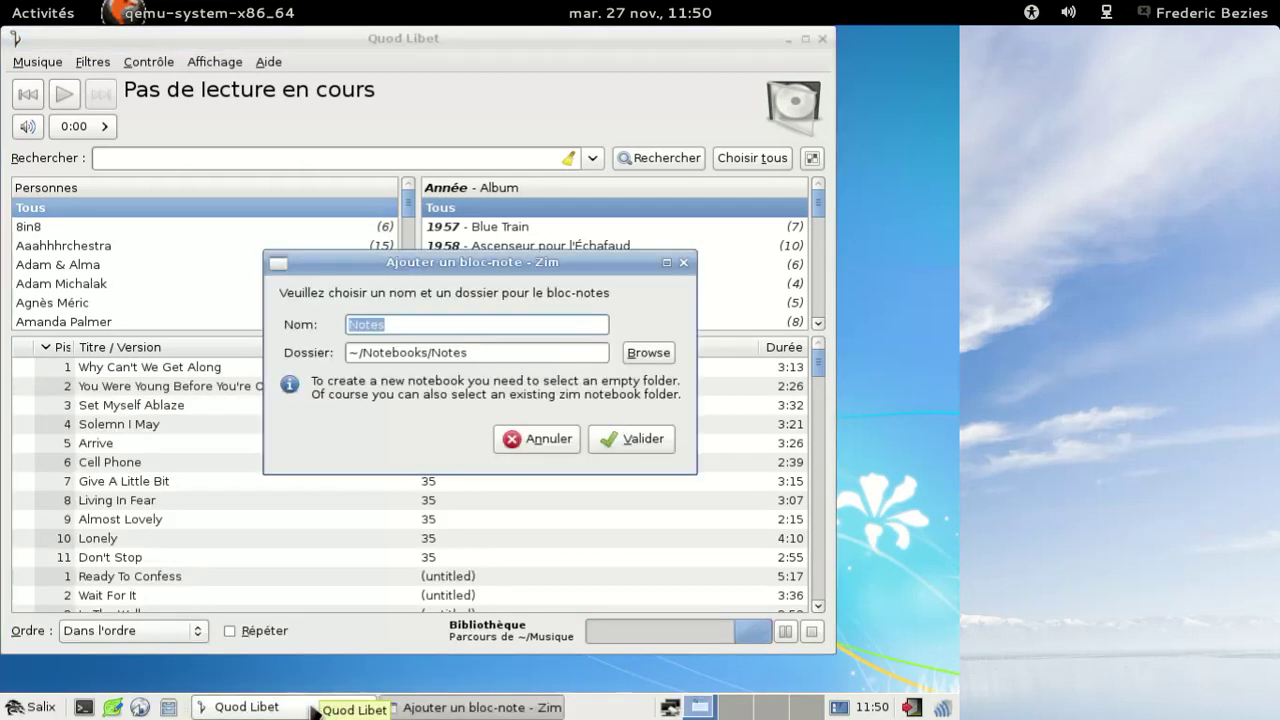
pyautogui.click(620, 439)
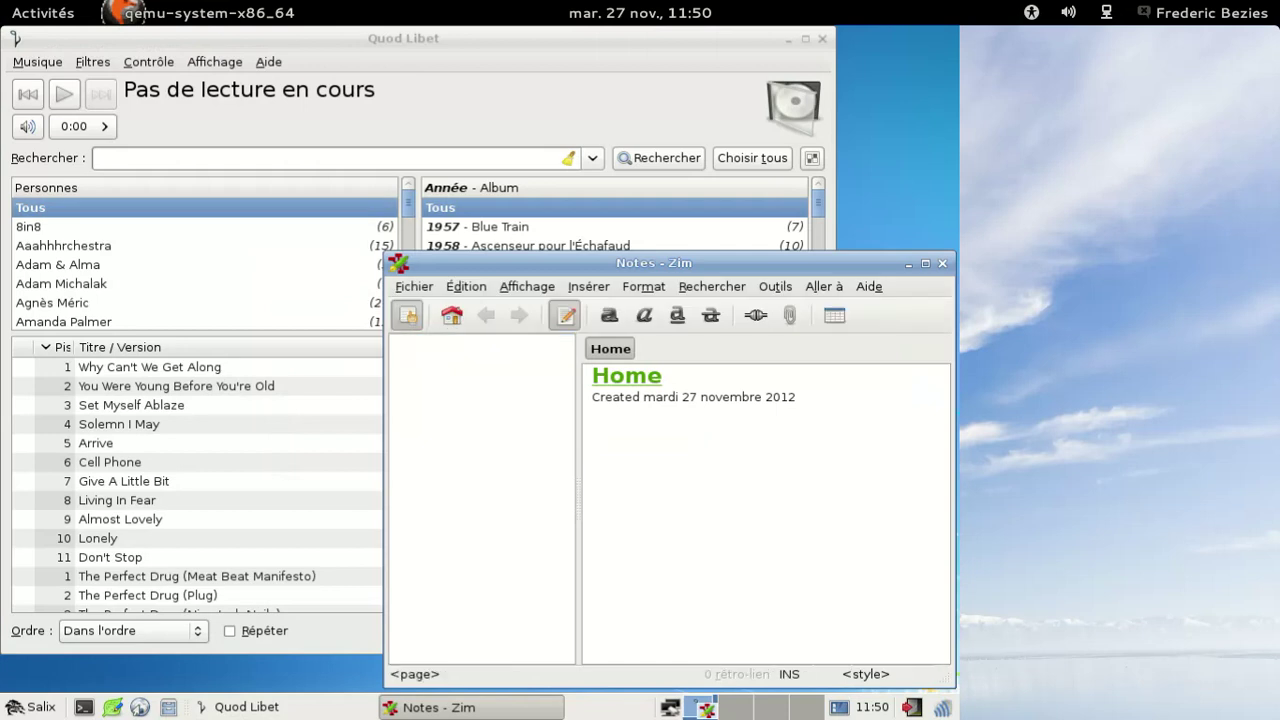
# Check Zim's version in its About information, dismiss the dialog and quit Zim
pyautogui.click(869, 286)
pyautogui.click(882, 392)
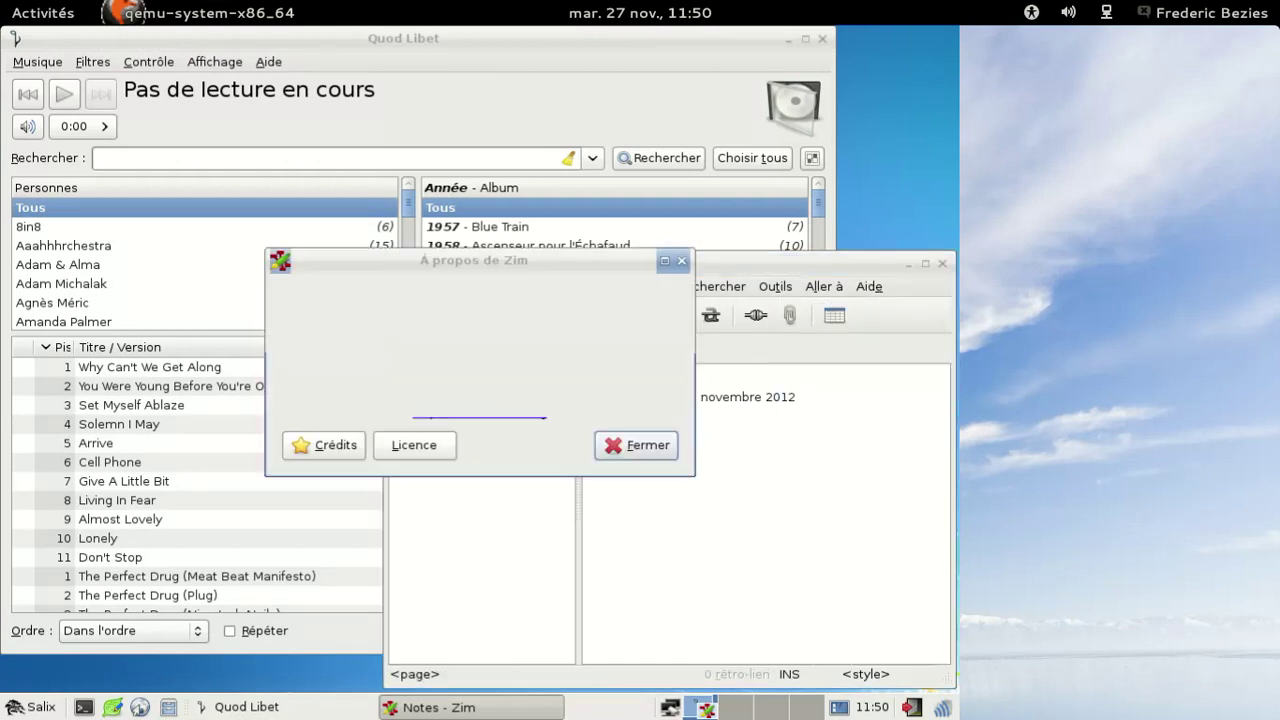
pyautogui.click(640, 445)
pyautogui.click(412, 285)
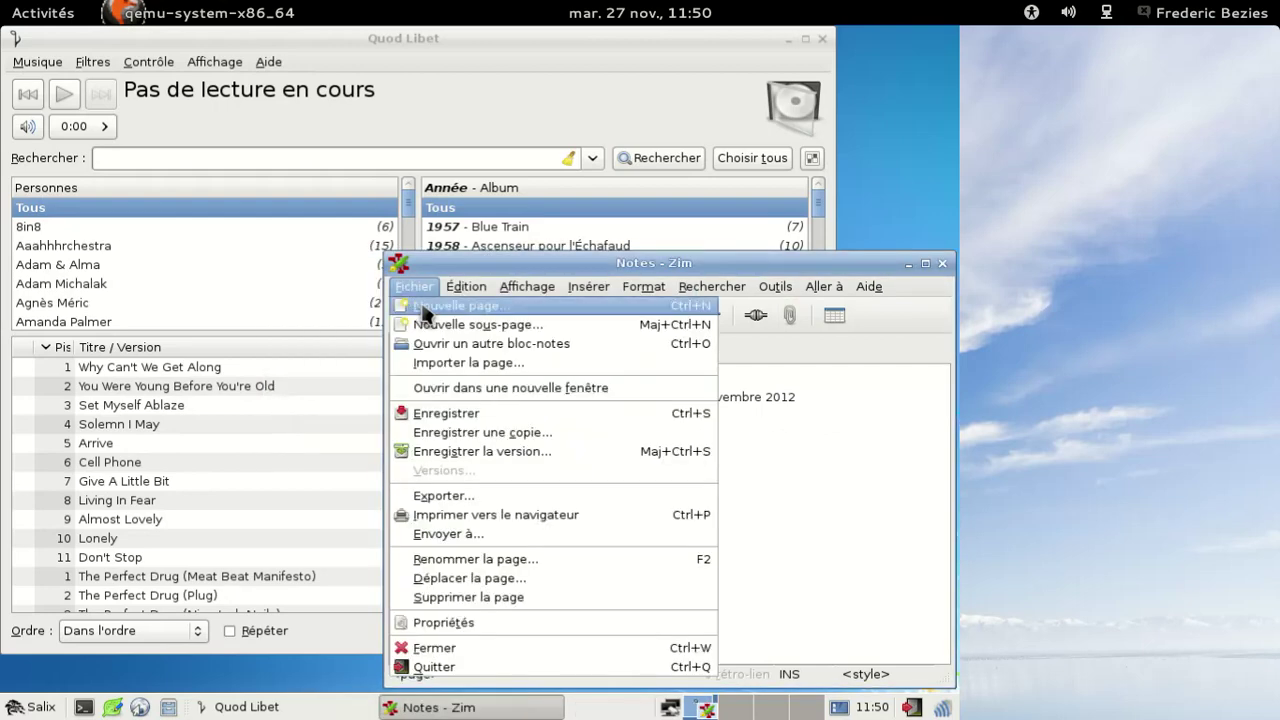
pyautogui.click(436, 667)
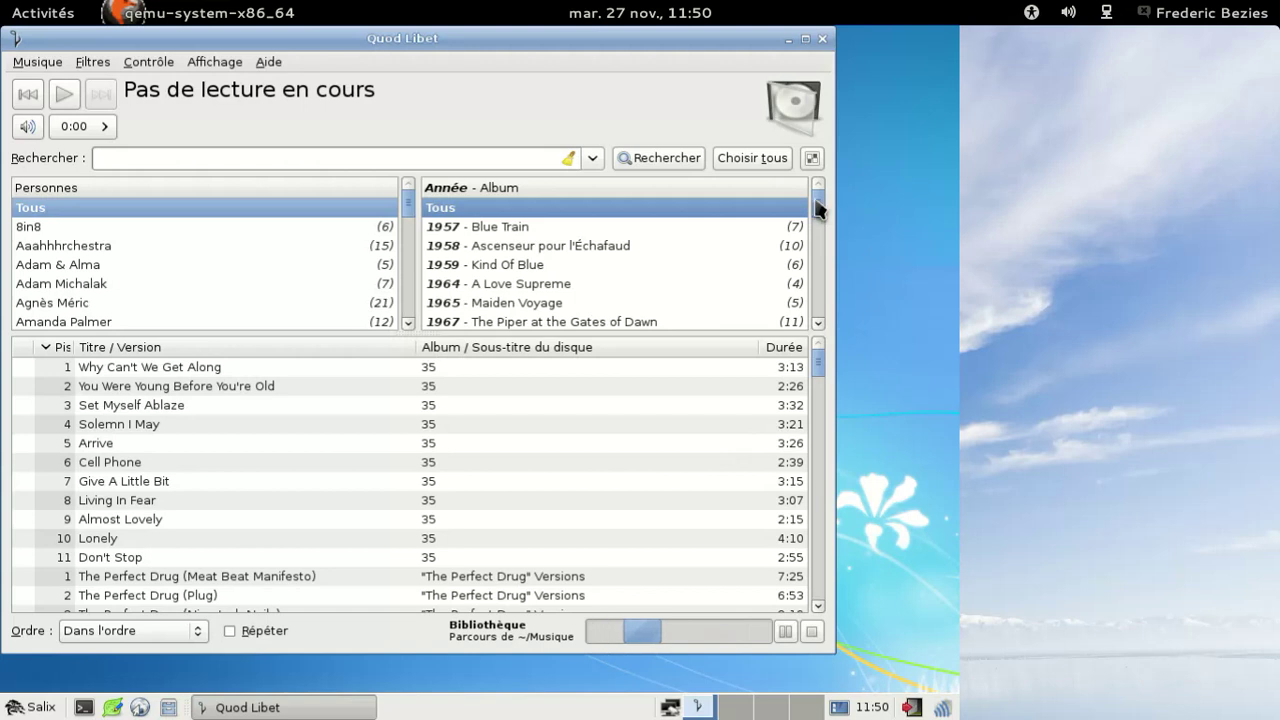
# Play "Le poinçonneur des Lilas" from the 1958 album "Du chant à la une !" and switch to the 1964 album "A Love Supreme"
pyautogui.moveTo(818, 238); pyautogui.dragTo(818, 200)
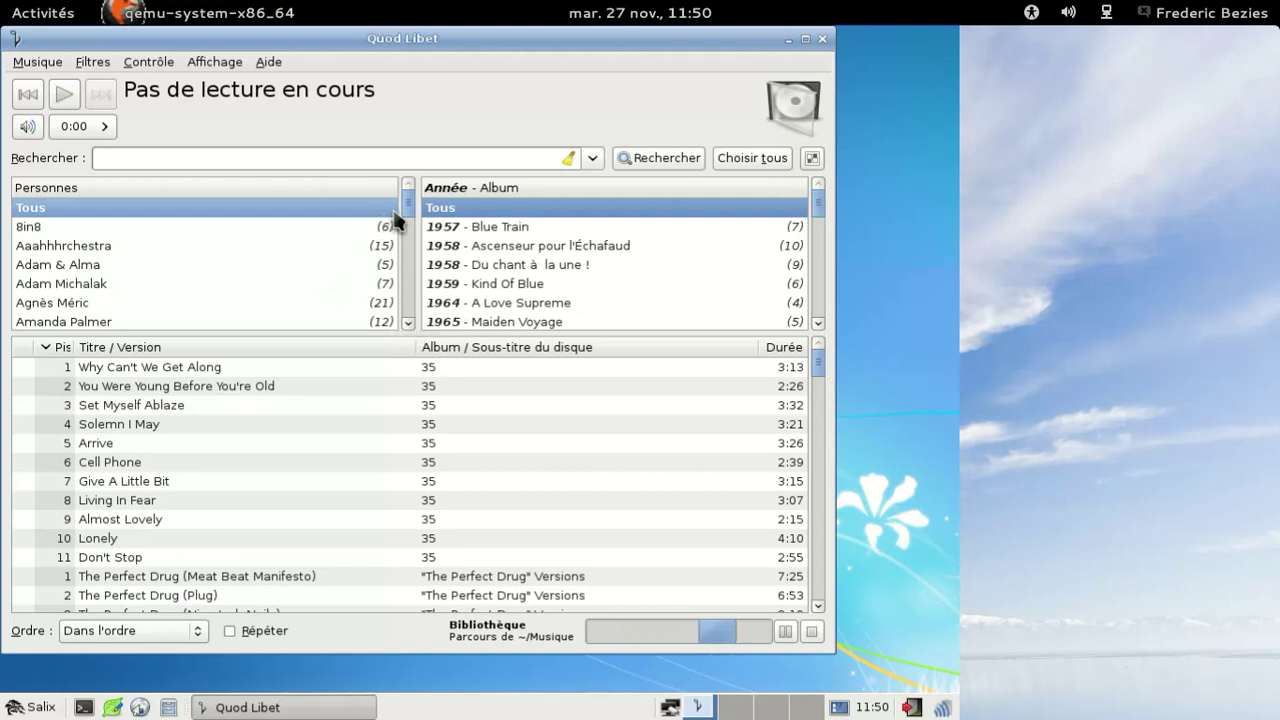
pyautogui.moveTo(408, 205); pyautogui.dragTo(420, 307)
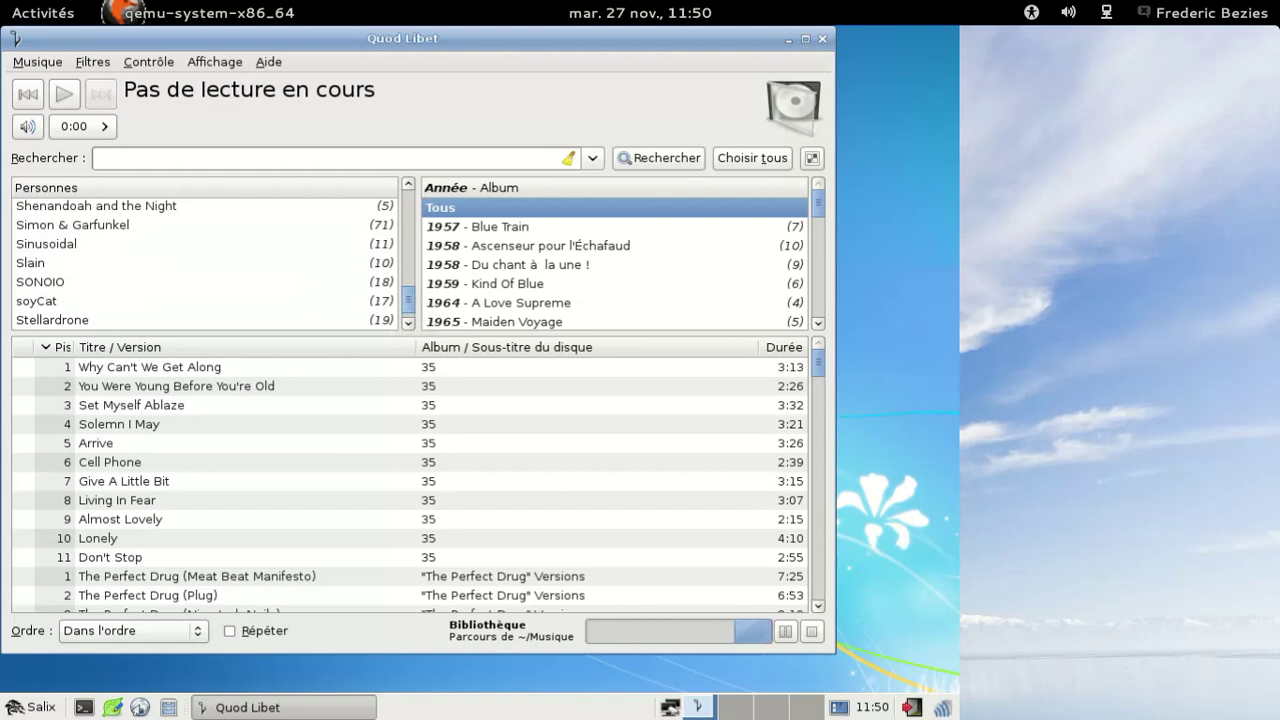
pyautogui.moveTo(408, 300); pyautogui.dragTo(410, 203)
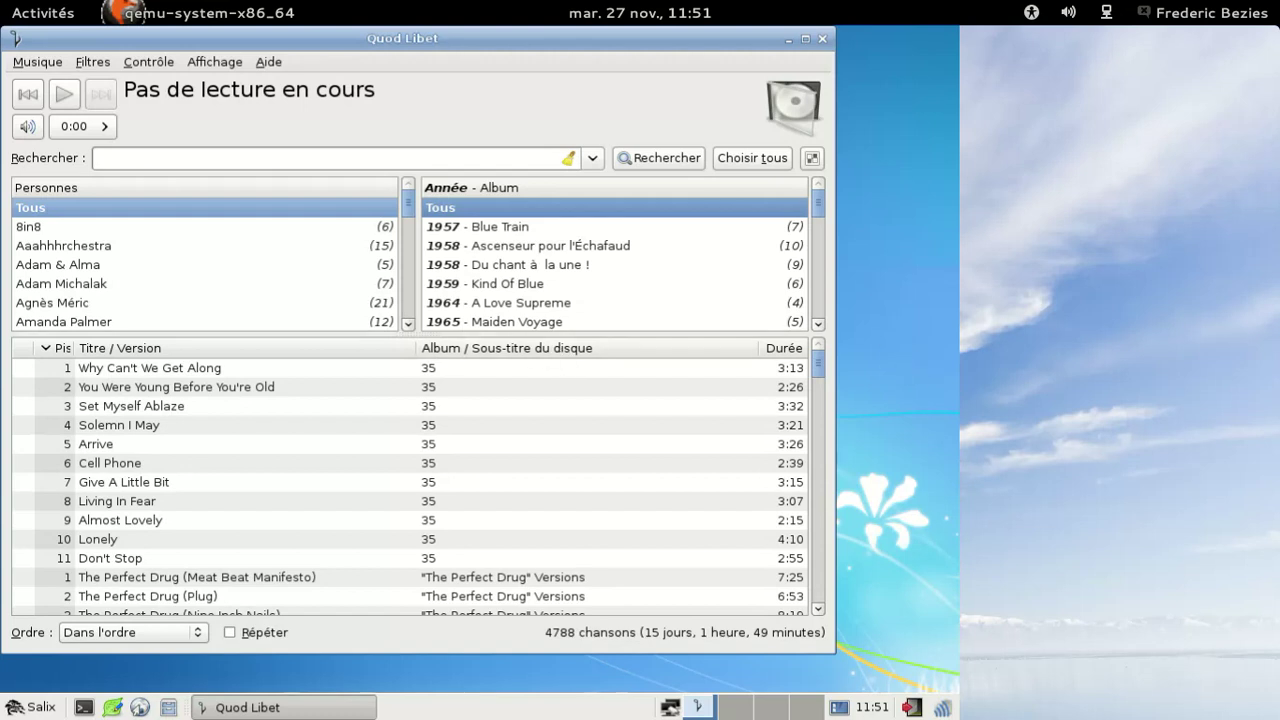
pyautogui.click(530, 264)
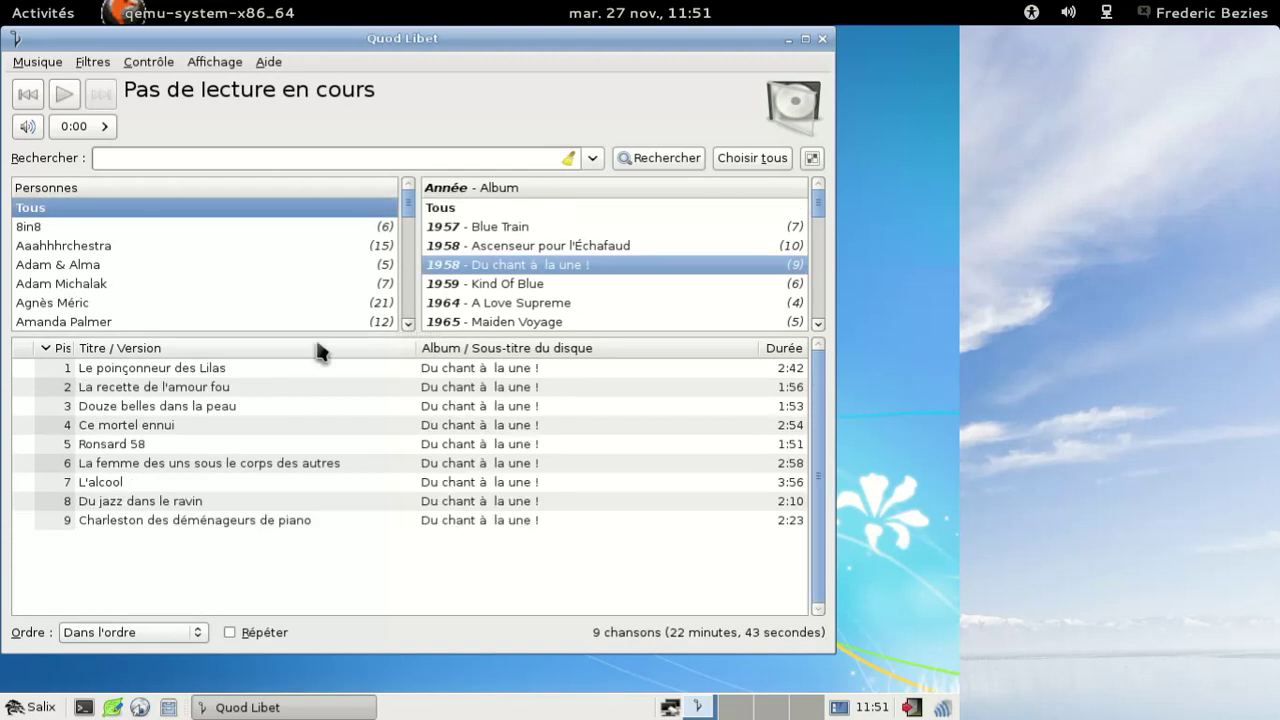
pyautogui.doubleClick(280, 370)
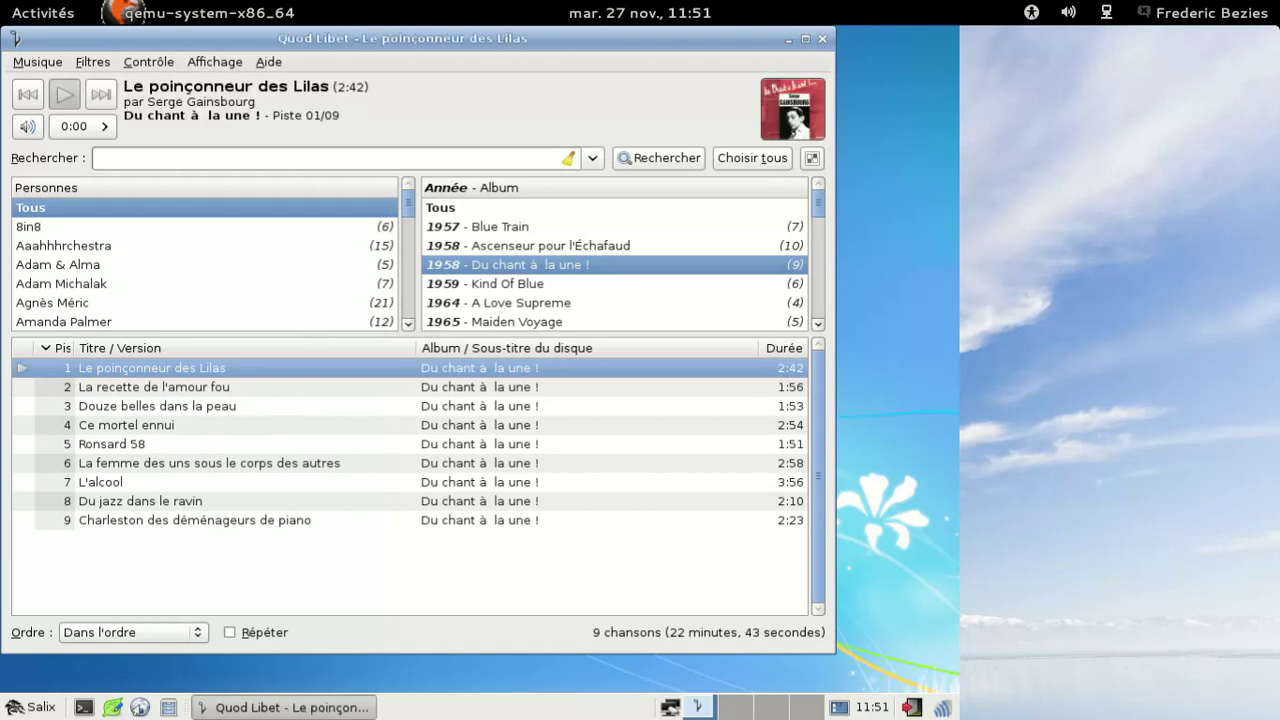
pyautogui.click(540, 304)
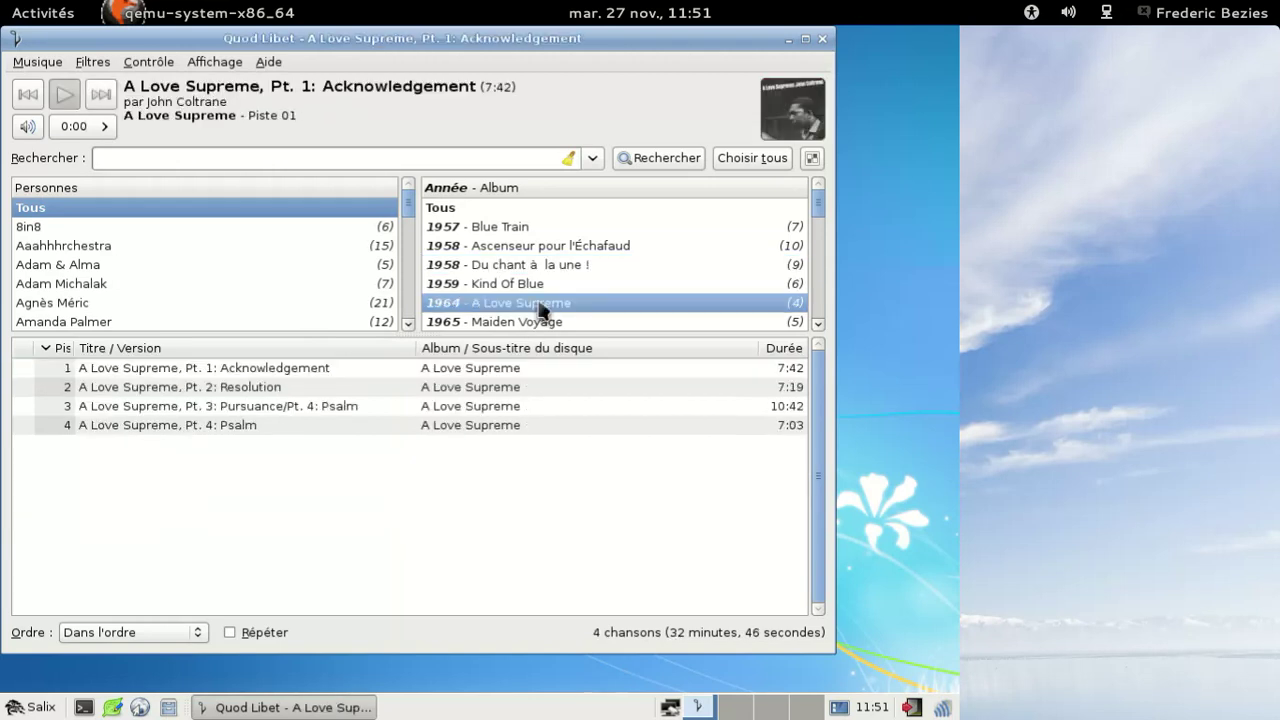
# Close Quod Libet and shut down the Salix system from the session logout dialog
pyautogui.click(823, 40)
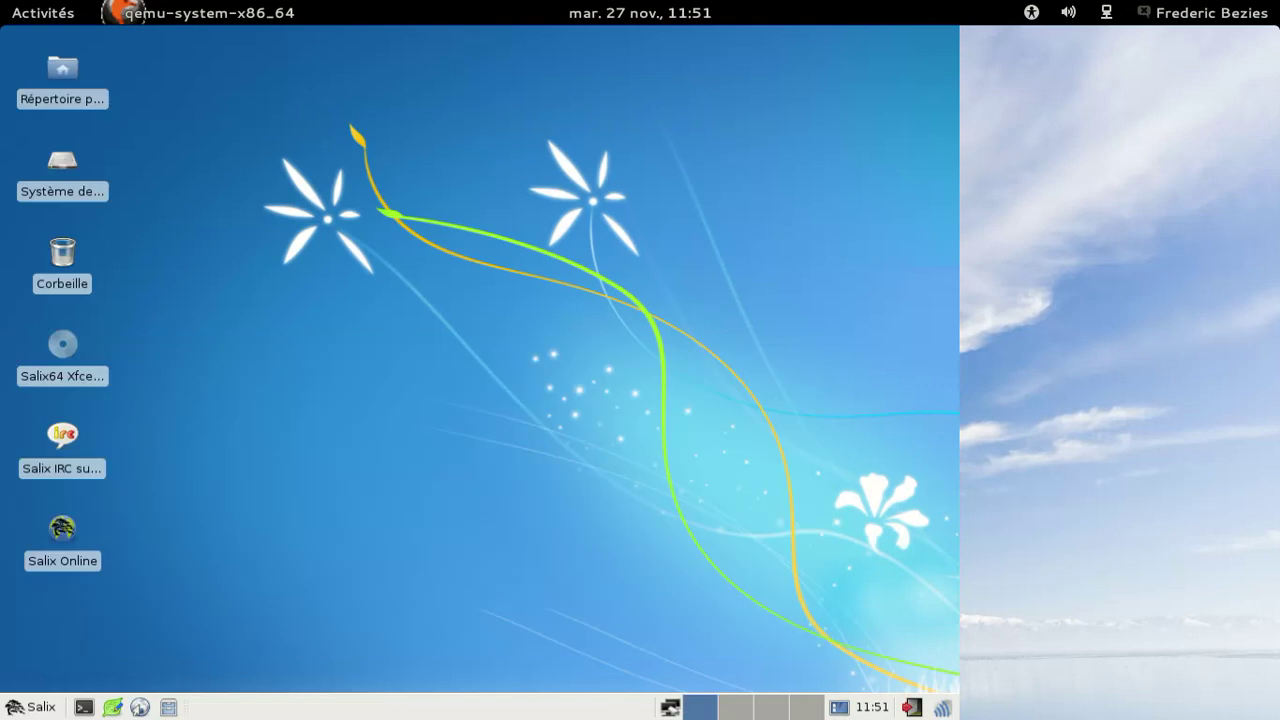
pyautogui.click(911, 707)
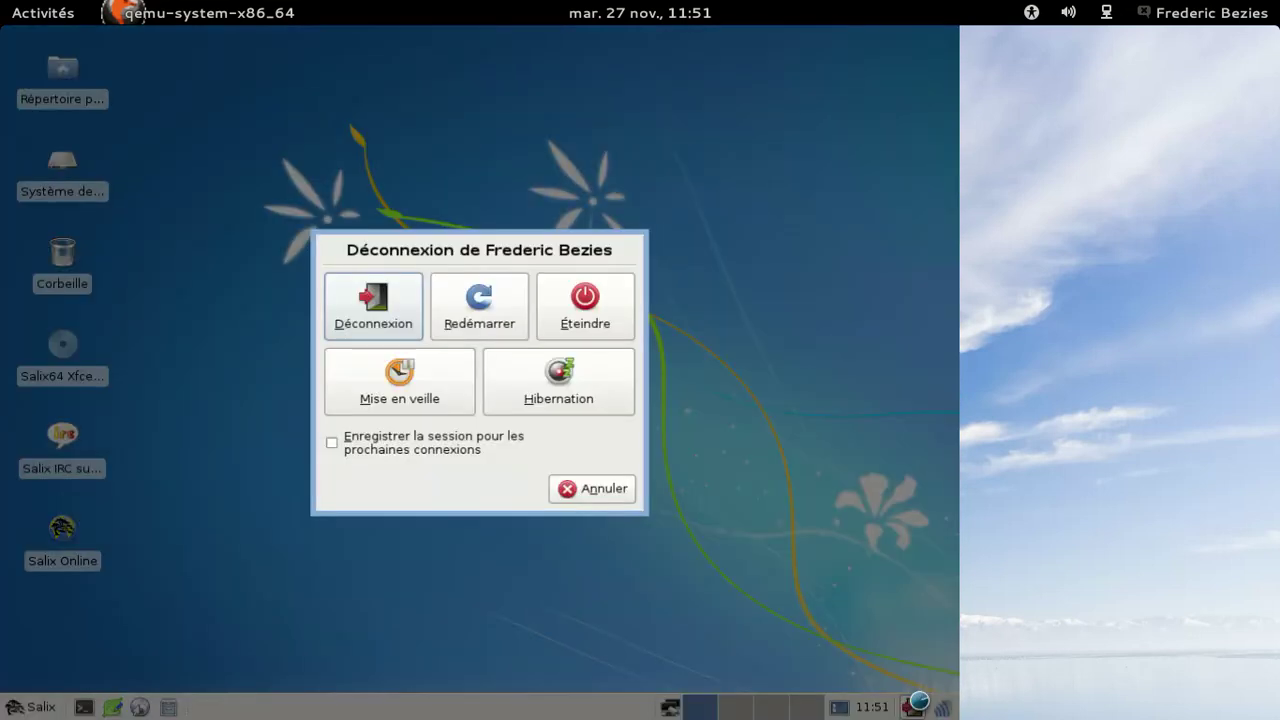
pyautogui.click(616, 305)
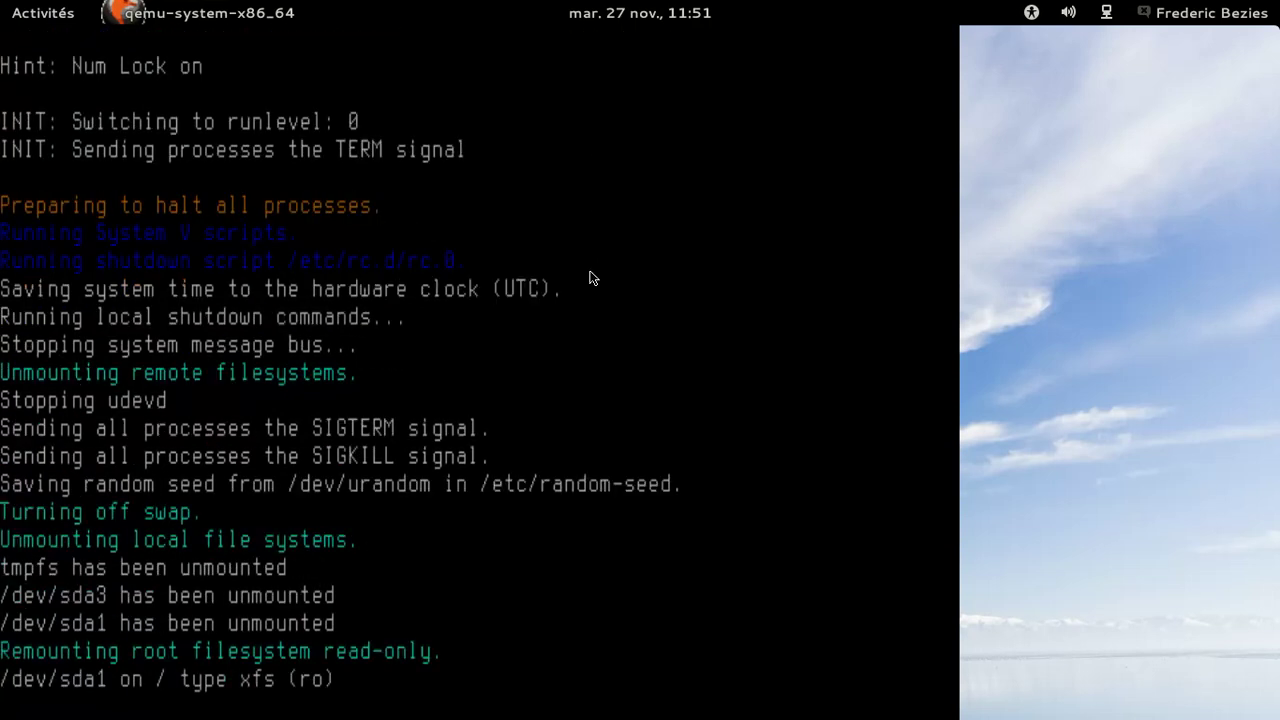
pyautogui.hotkey('ctrl', 'alt', 'r')
pyautogui.press('Return')
pyautogui.press('Escape')
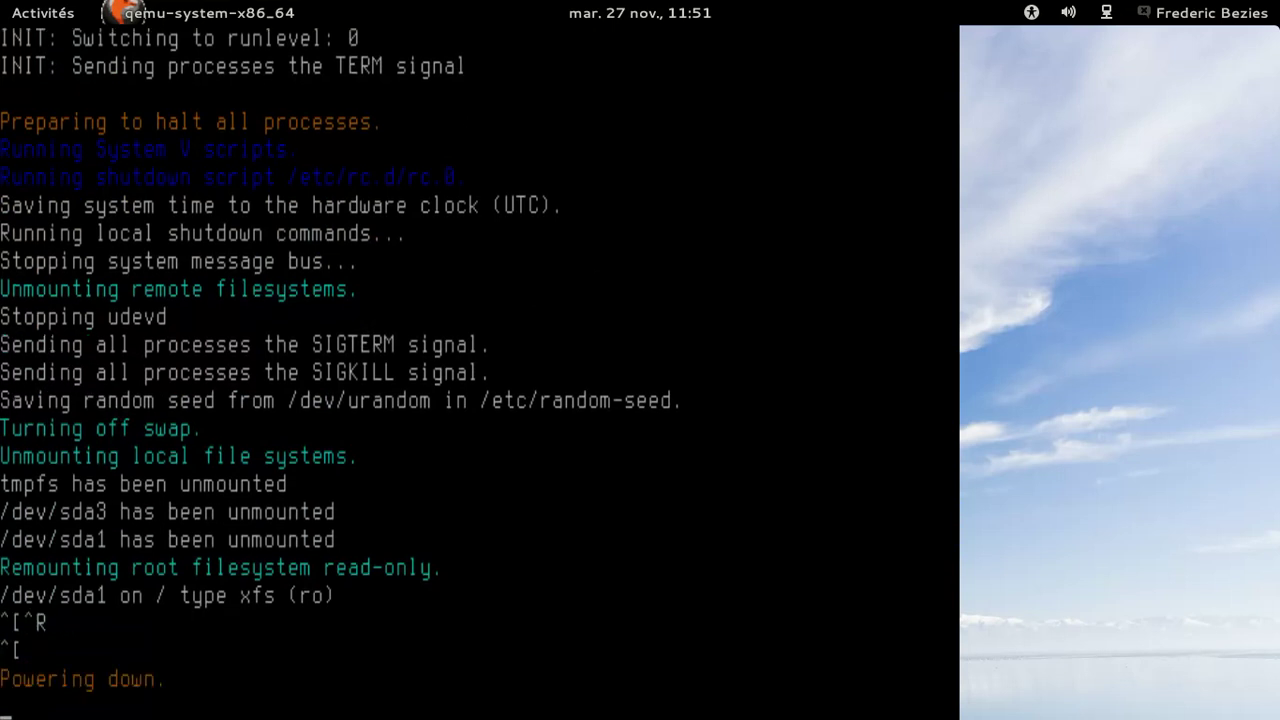